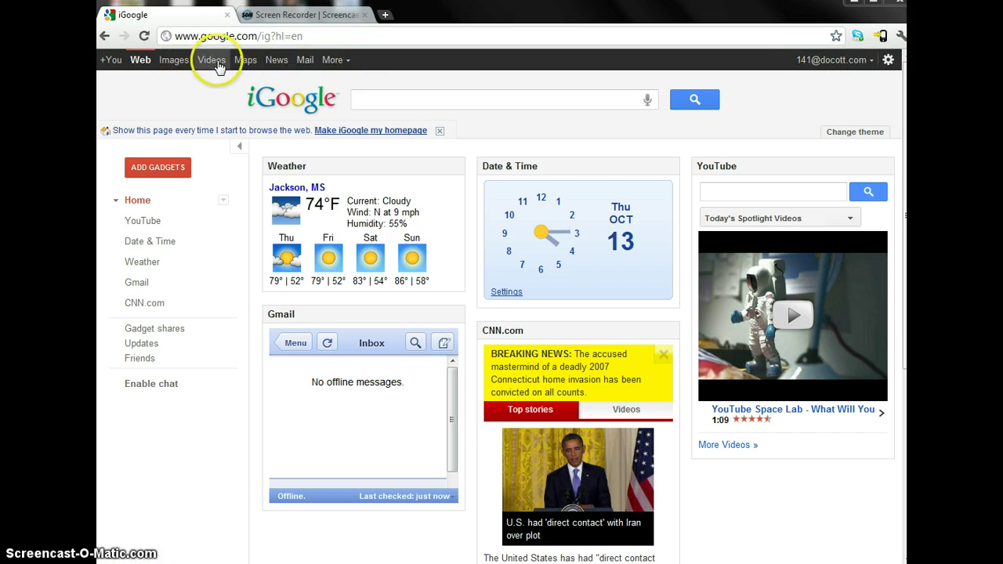
# - Leave iGoogle for the Google Docs home through the More list of services
pyautogui.click(335, 63)
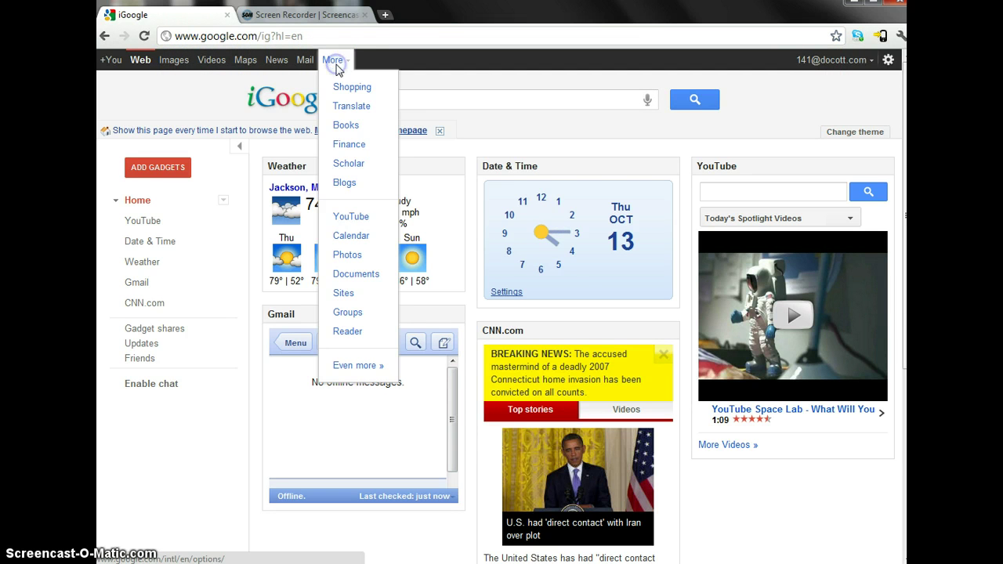
pyautogui.click(345, 275)
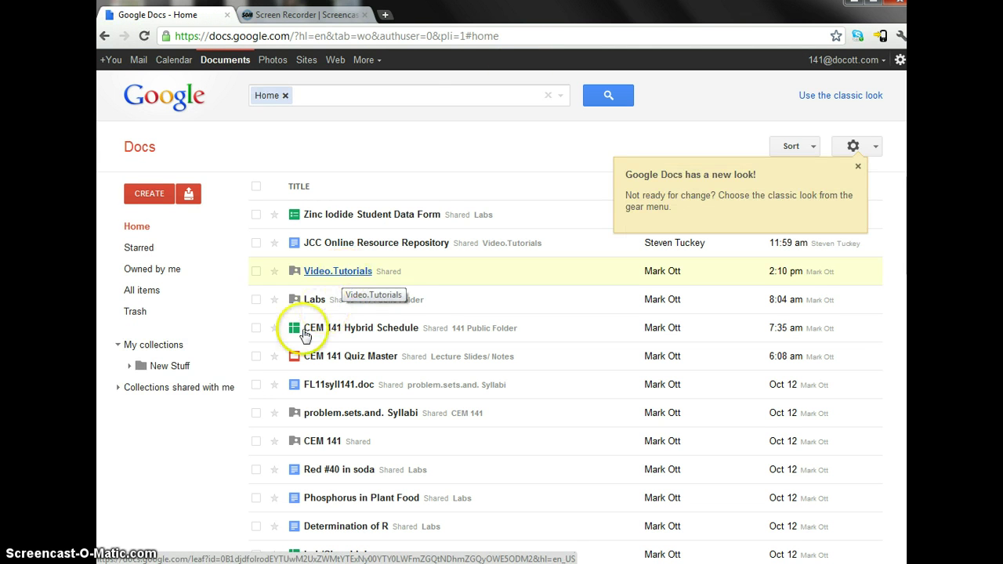
# - Dismiss the new-look notice and create a blank Document from the CREATE list
pyautogui.click(332, 358)
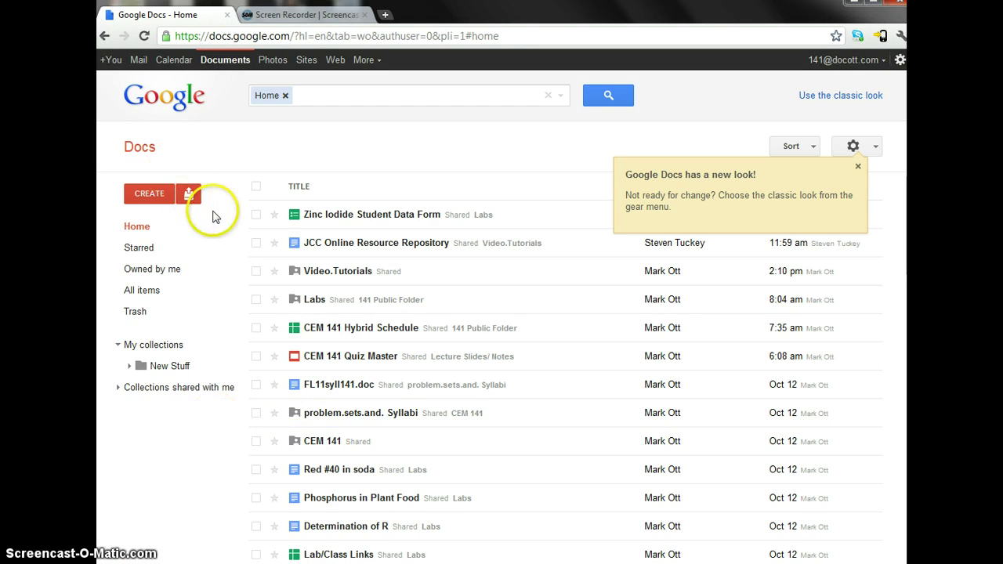
pyautogui.click(145, 196)
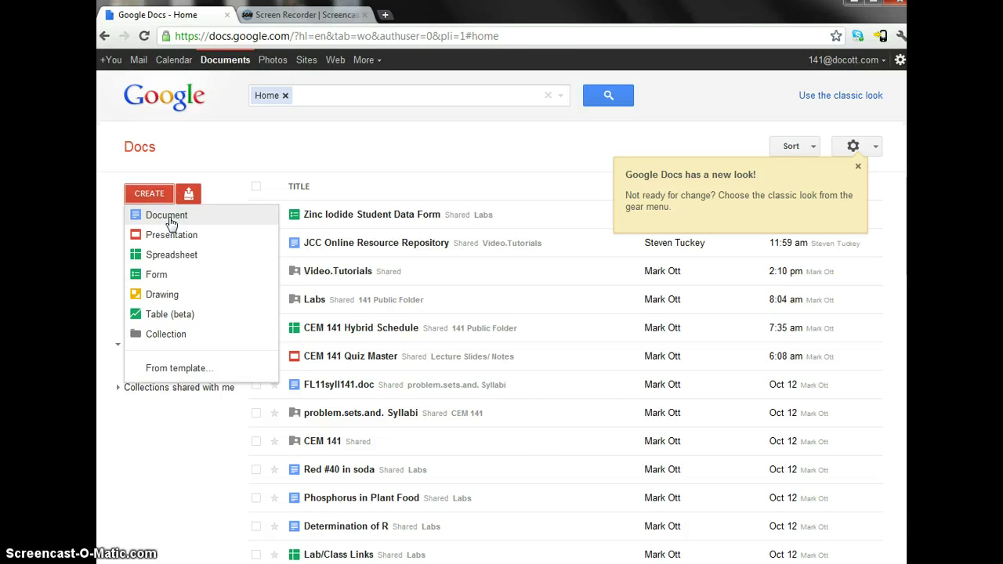
pyautogui.click(858, 166)
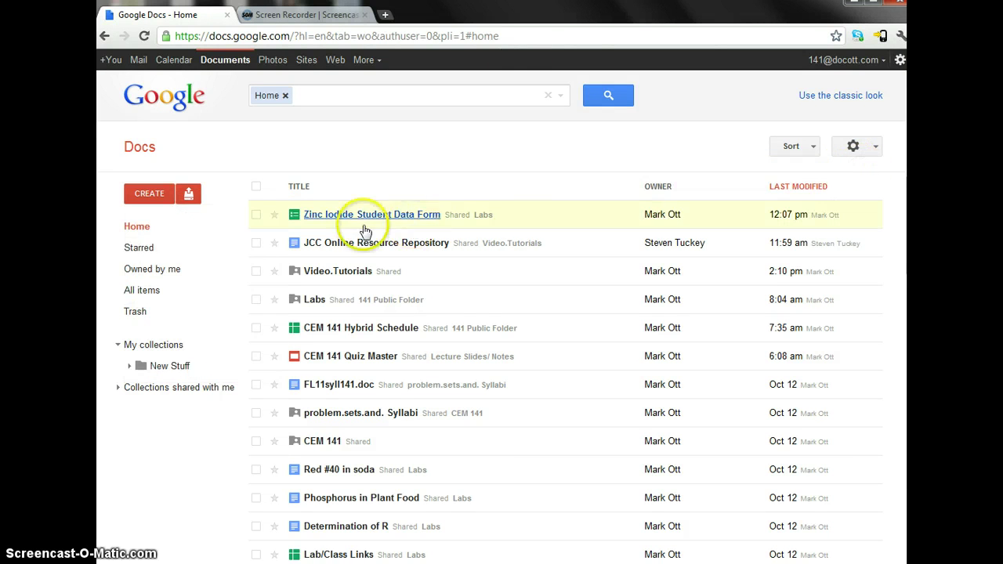
pyautogui.click(157, 198)
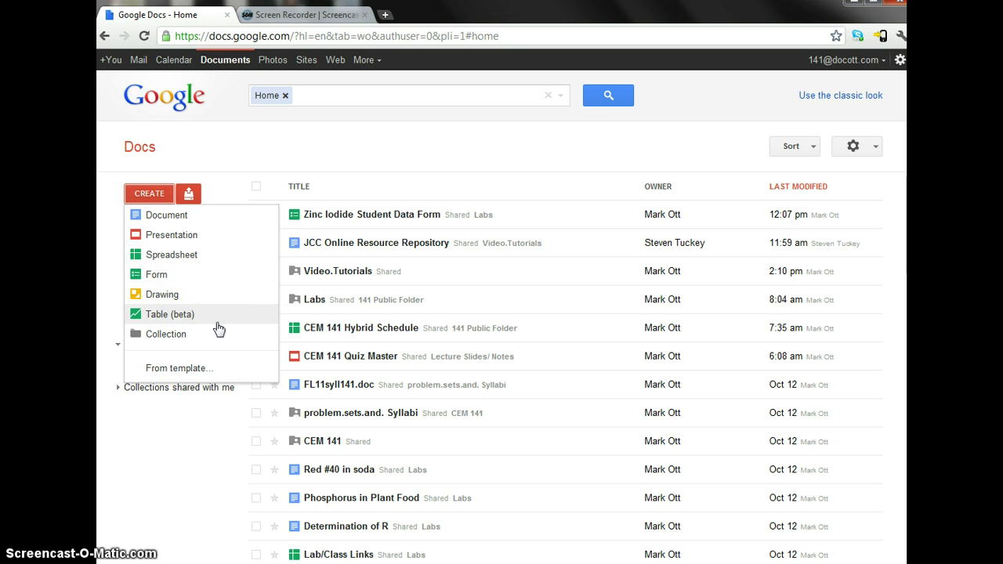
pyautogui.click(161, 216)
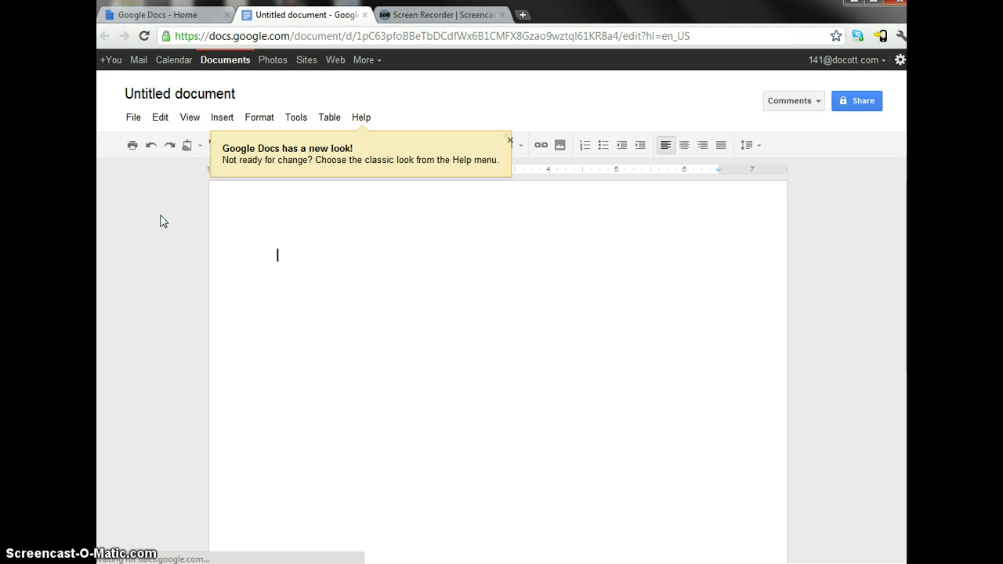
# - Rename 'Untitled document' to 'test document' and dismiss the new-look notice
pyautogui.click(326, 257)
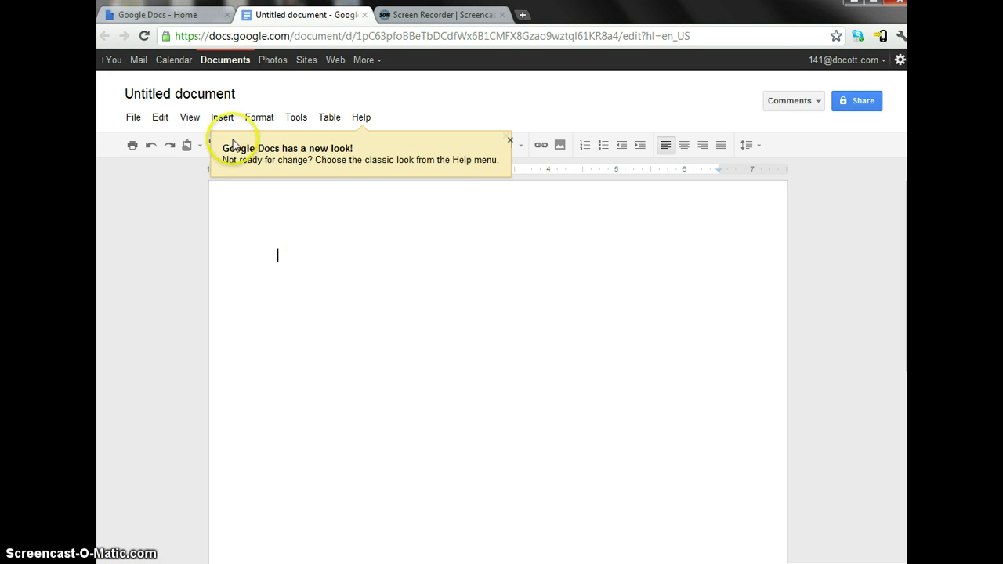
pyautogui.click(199, 101)
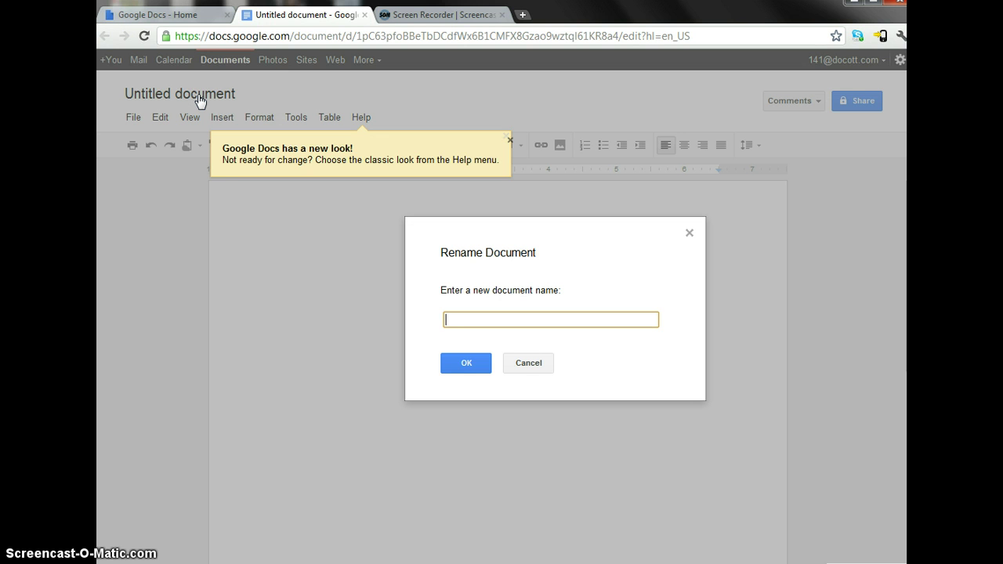
pyautogui.write('test document')
pyautogui.click(229, 96)
pyautogui.click(471, 372)
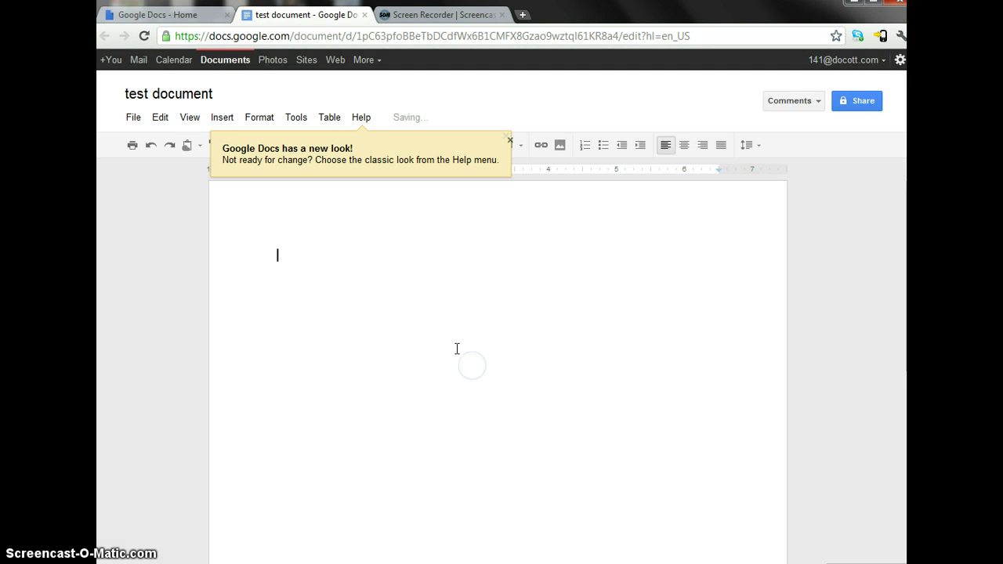
pyautogui.click(190, 118)
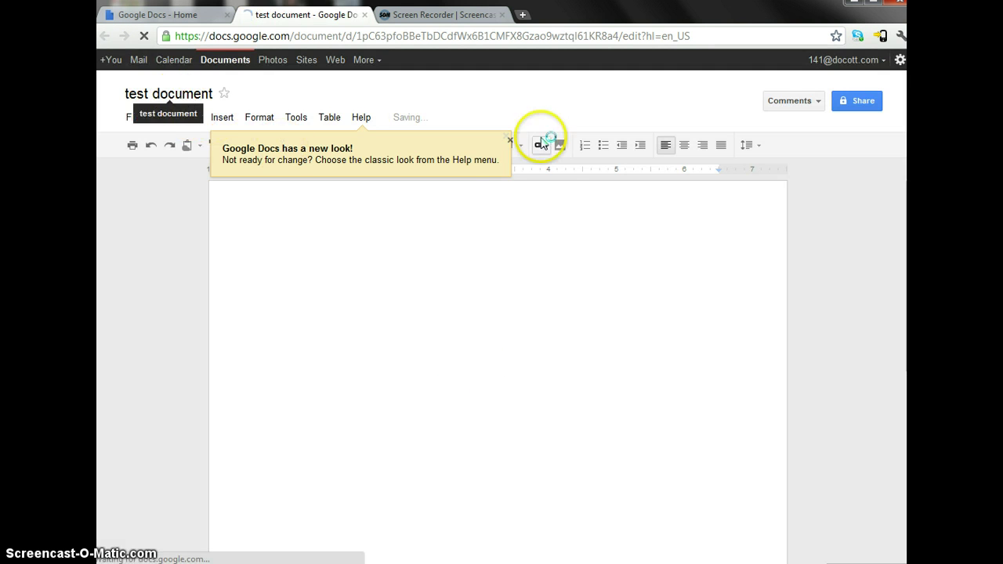
pyautogui.click(509, 144)
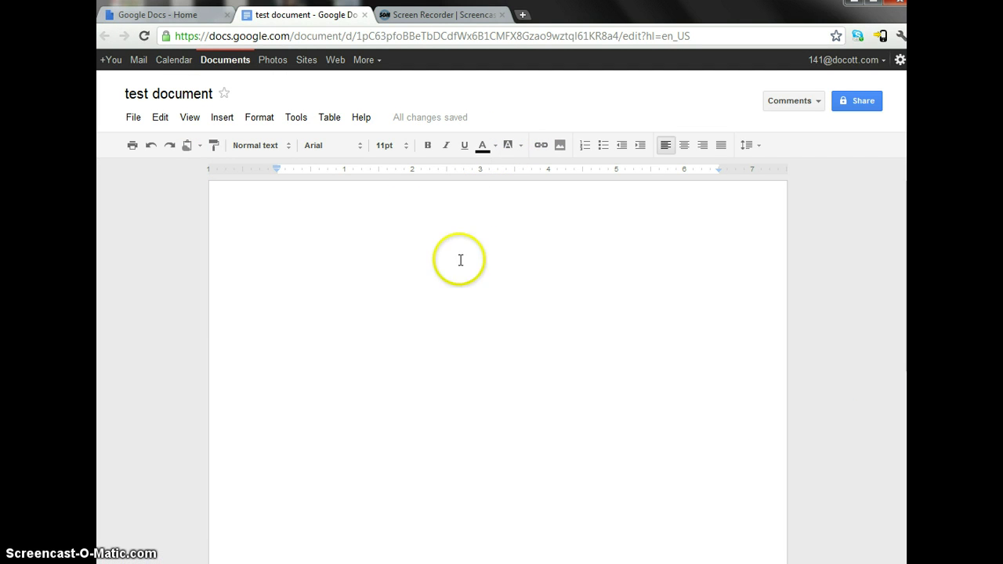
pyautogui.click(133, 118)
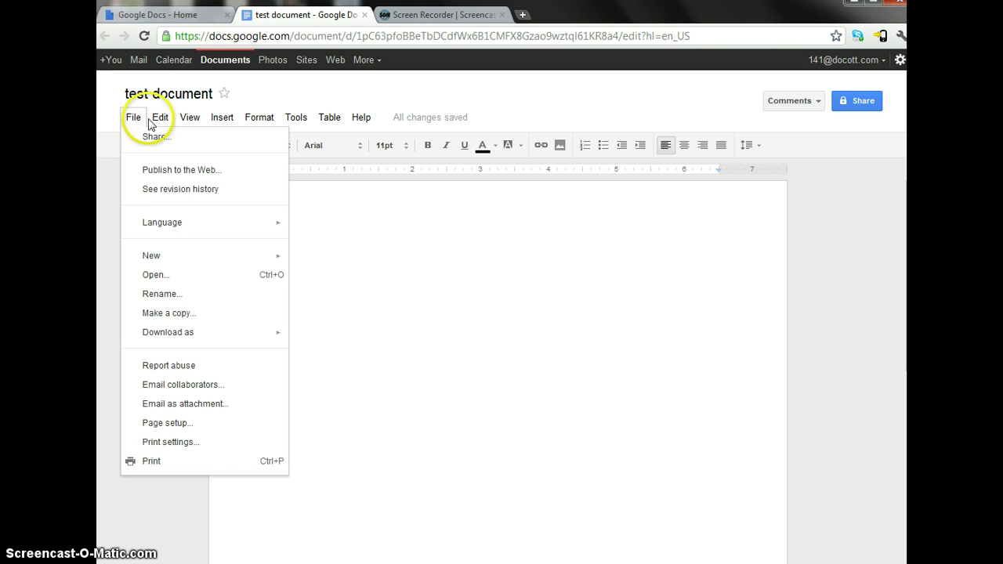
pyautogui.click(159, 119)
pyautogui.click(189, 118)
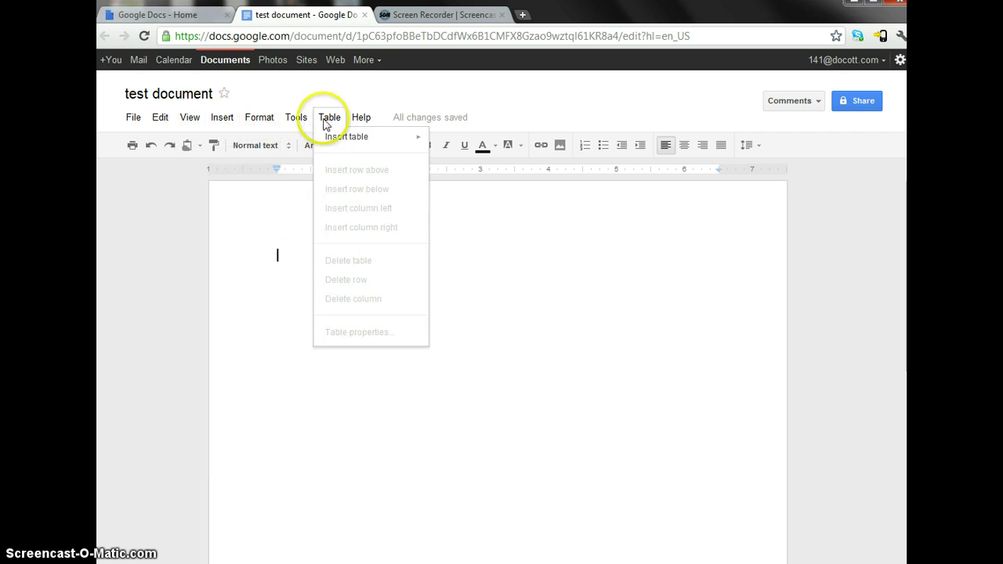
pyautogui.moveTo(365, 122)
pyautogui.click(285, 257)
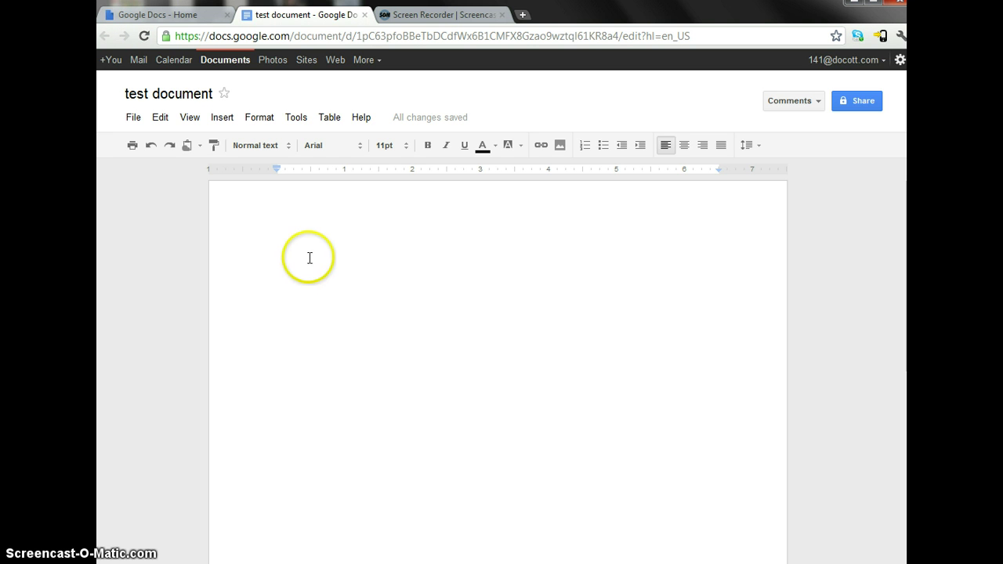
pyautogui.click(362, 149)
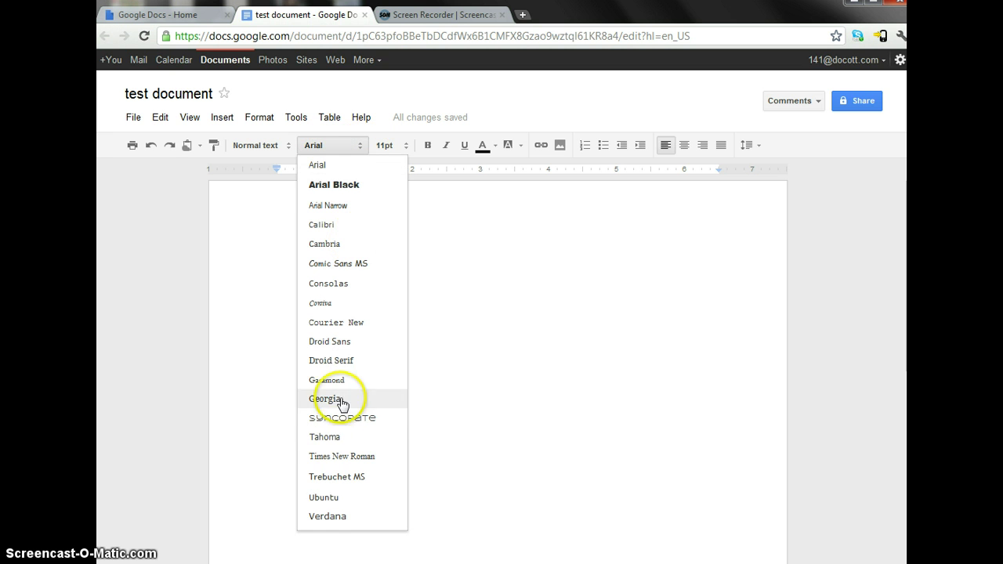
pyautogui.click(335, 147)
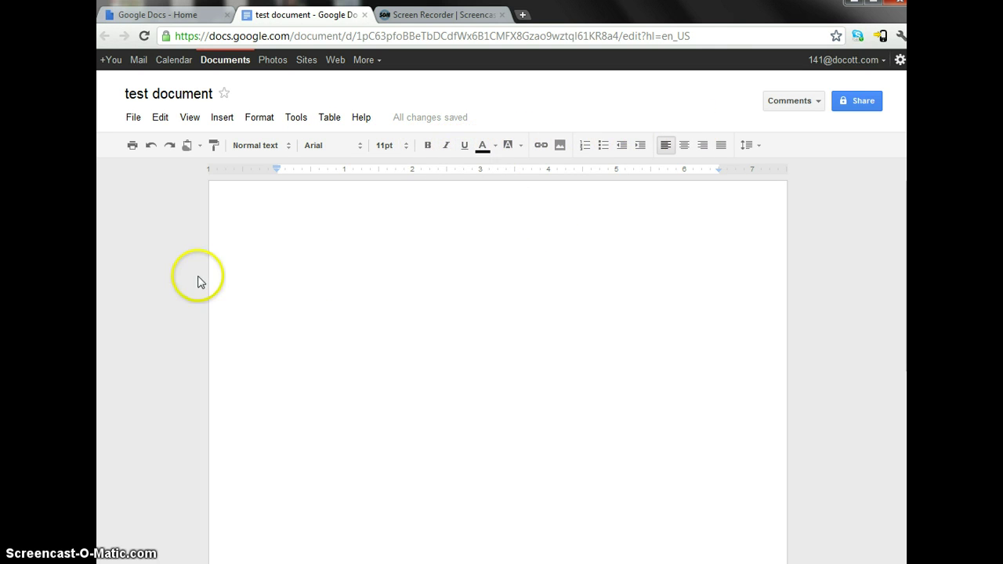
pyautogui.click(306, 260)
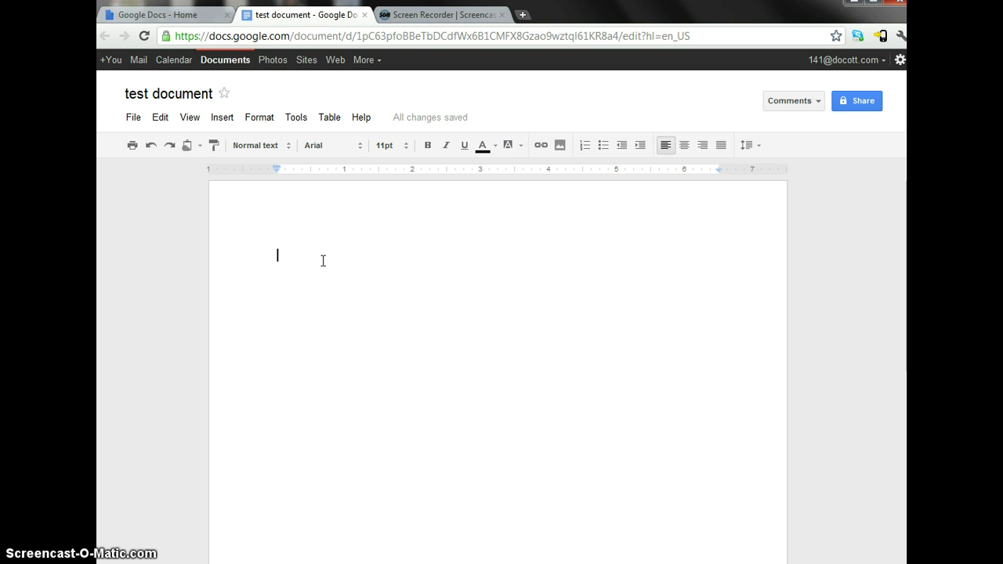
# - Type the first line 'Hello World! helllo wold'
pyautogui.write('HEllo world')
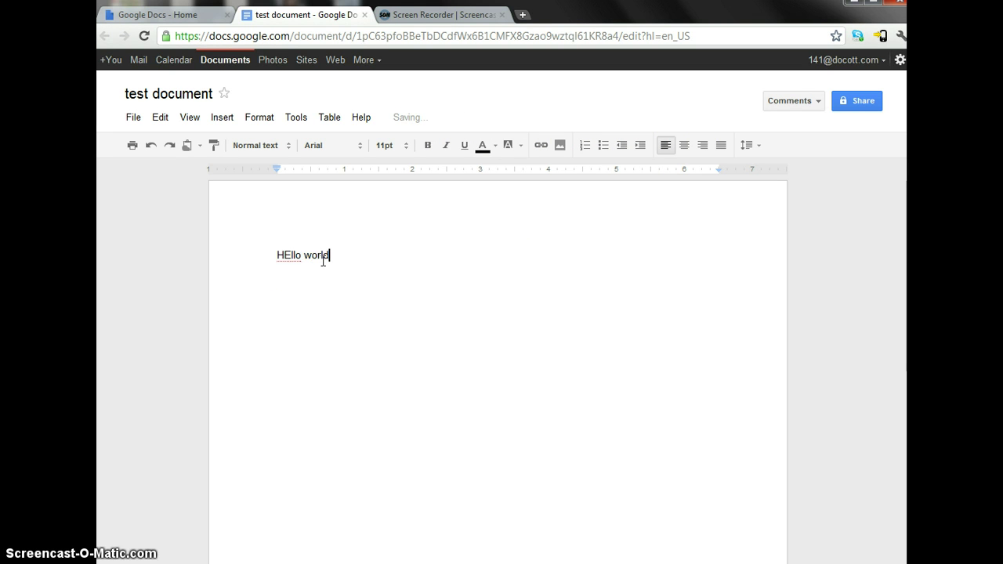
pyautogui.press('BackSpace')
pyautogui.press('BackSpace')
pyautogui.press('BackSpace')
pyautogui.press('BackSpace')
pyautogui.press('BackSpace')
pyautogui.press('BackSpace')
pyautogui.press('BackSpace')
pyautogui.write('World! hel')
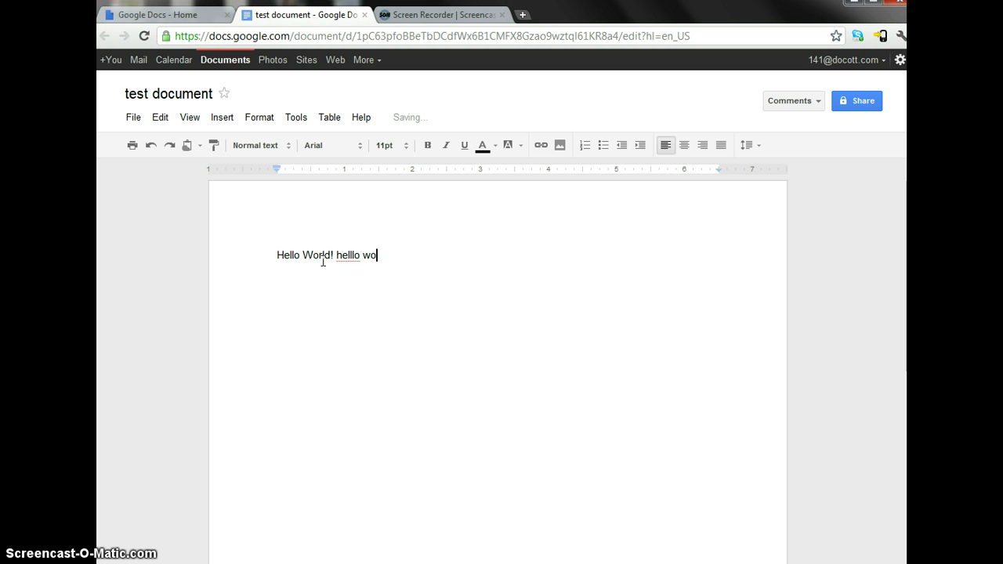
# - Fix the typo 'helllo' to 'hello' by deleting the extra l
pyautogui.click(340, 257)
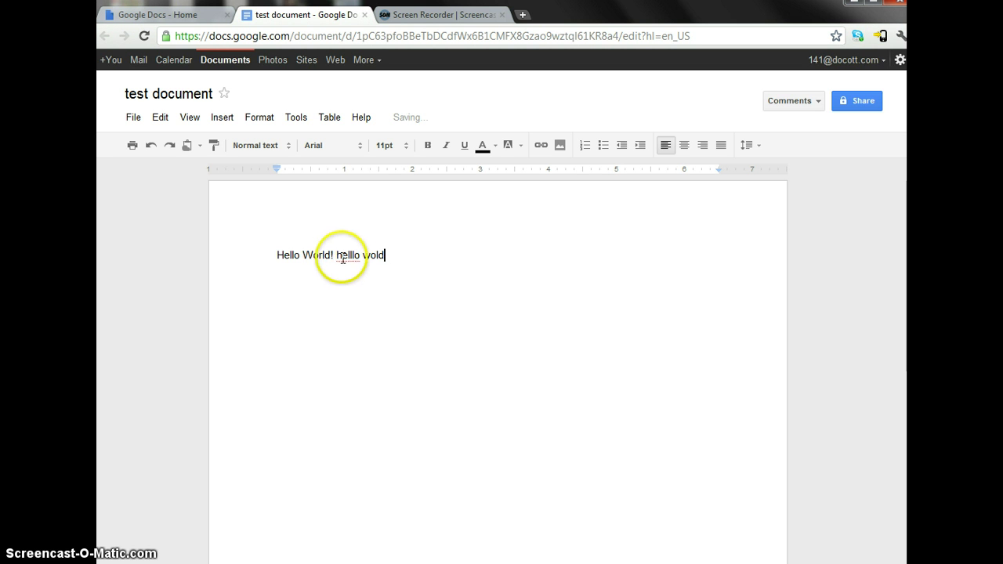
pyautogui.press('BackSpace')
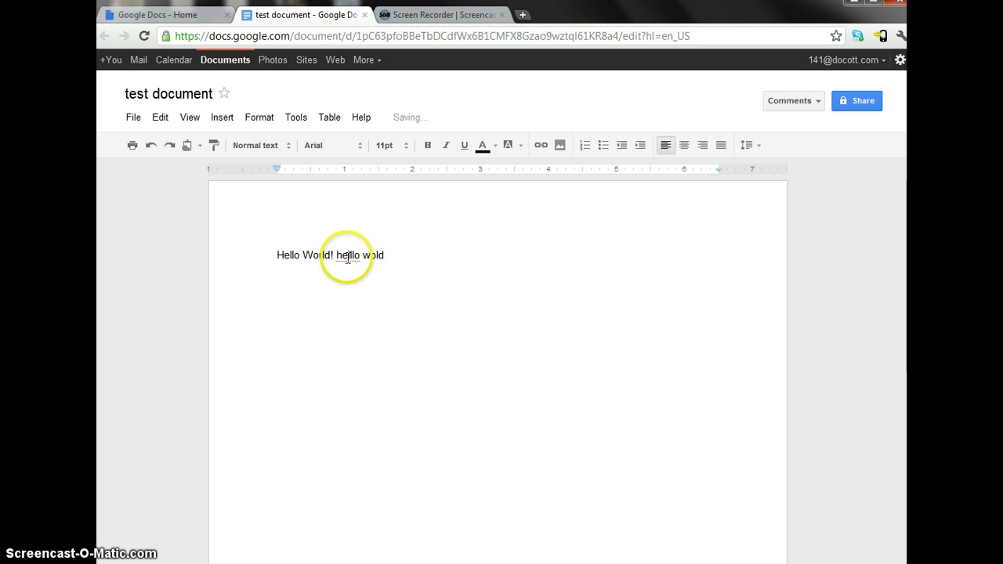
pyautogui.press('End')
pyautogui.rightClick(352, 255)
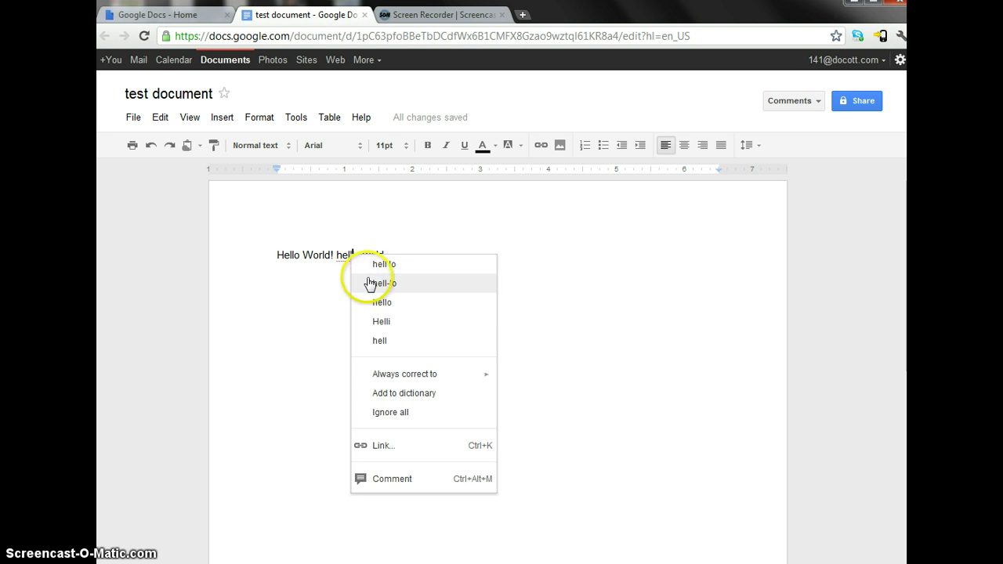
pyautogui.click(328, 320)
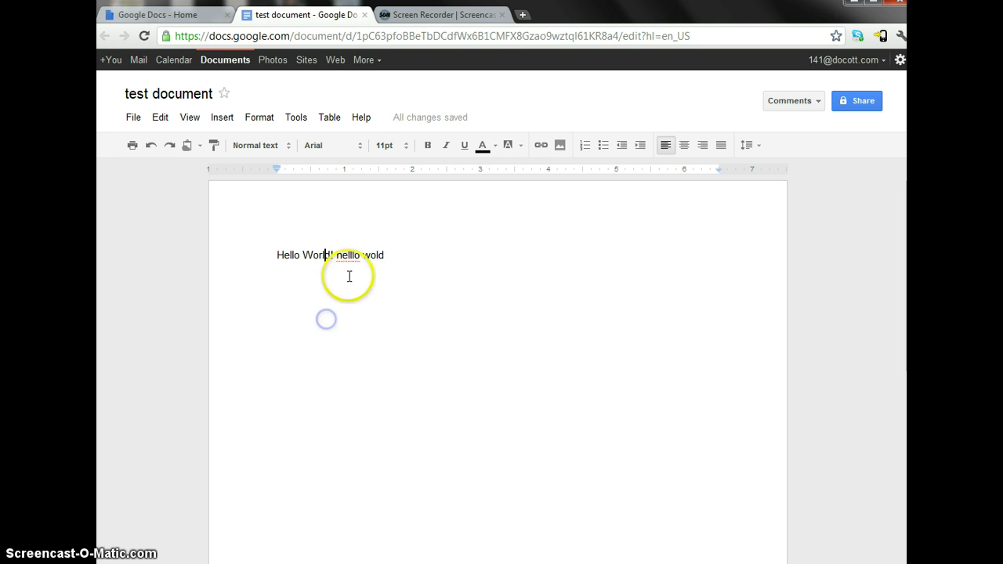
pyautogui.click(352, 254)
pyautogui.press('BackSpace')
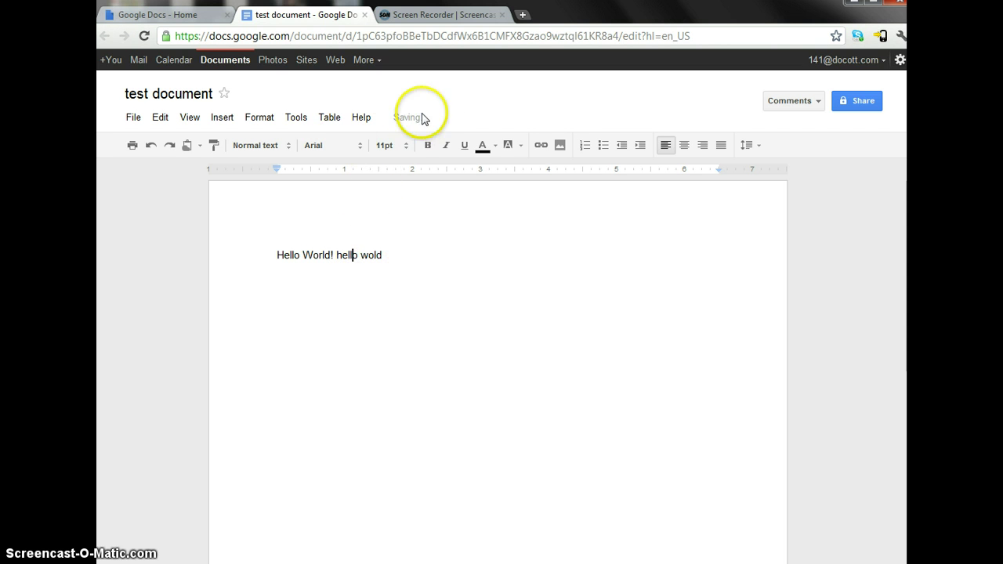
pyautogui.click(412, 250)
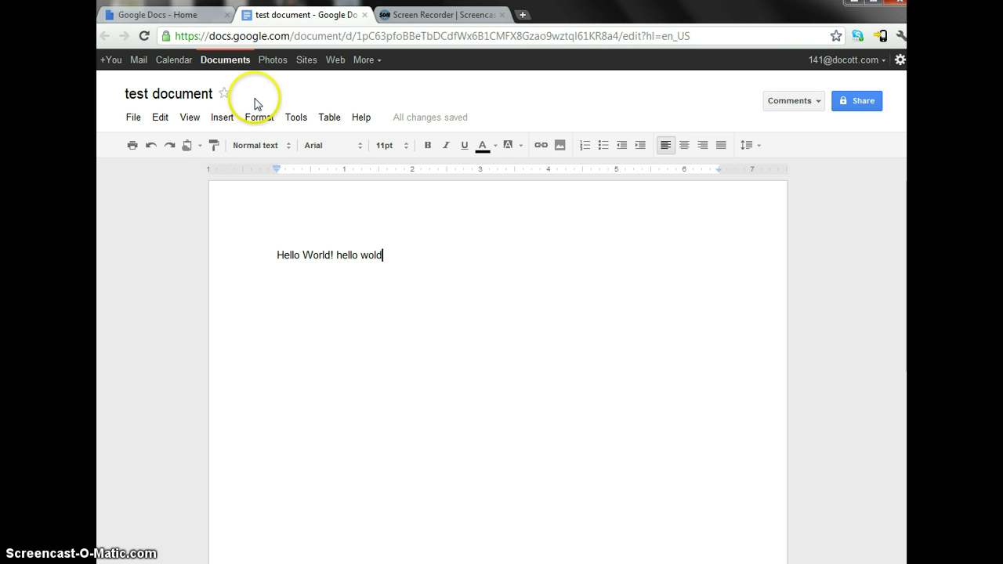
# - Add 'asdlasjlkas' and 'KLD' below the first line with a blank line between them
pyautogui.click(151, 17)
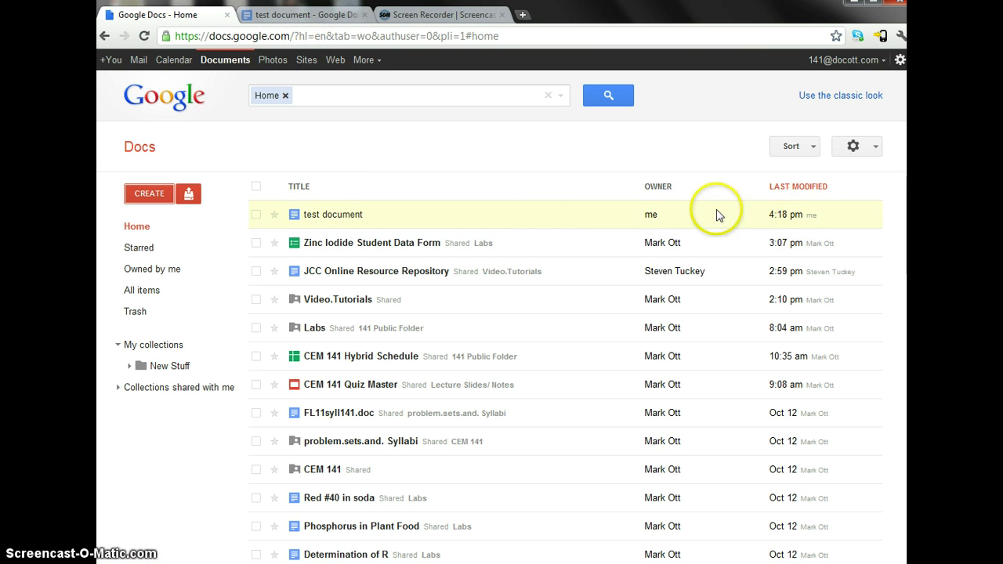
pyautogui.click(271, 14)
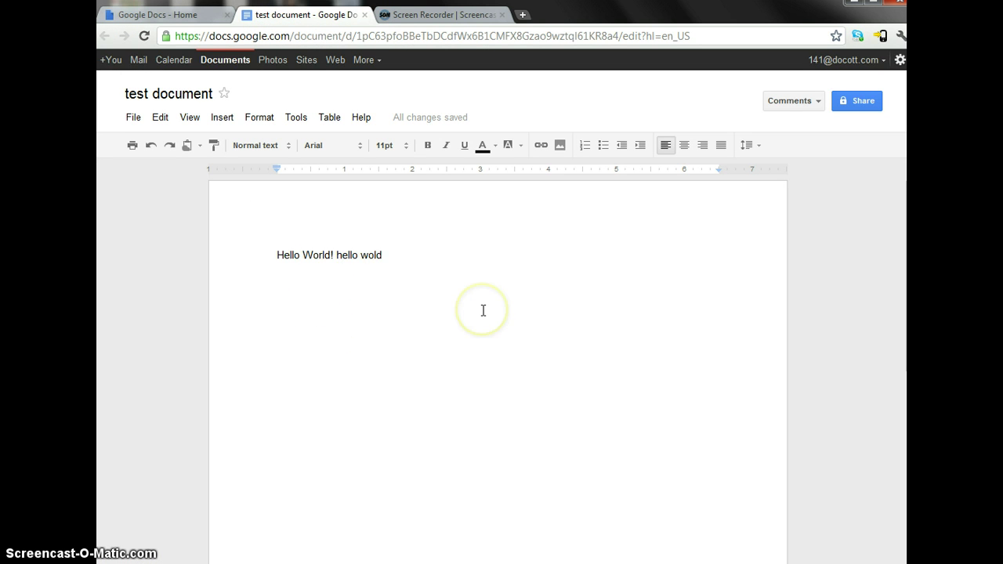
pyautogui.press('Return')
pyautogui.write('asdlasjlkas  ')
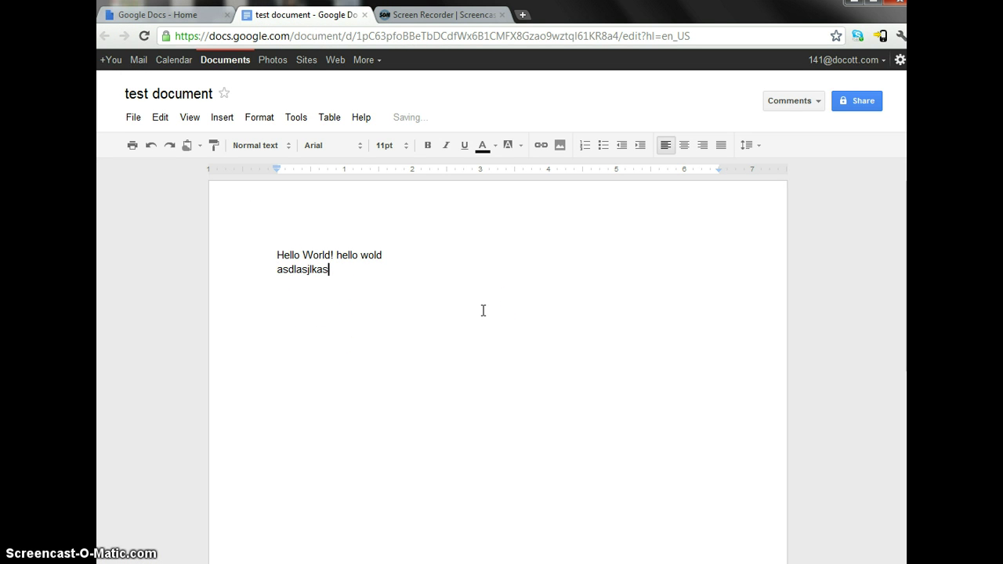
pyautogui.write('KLD')
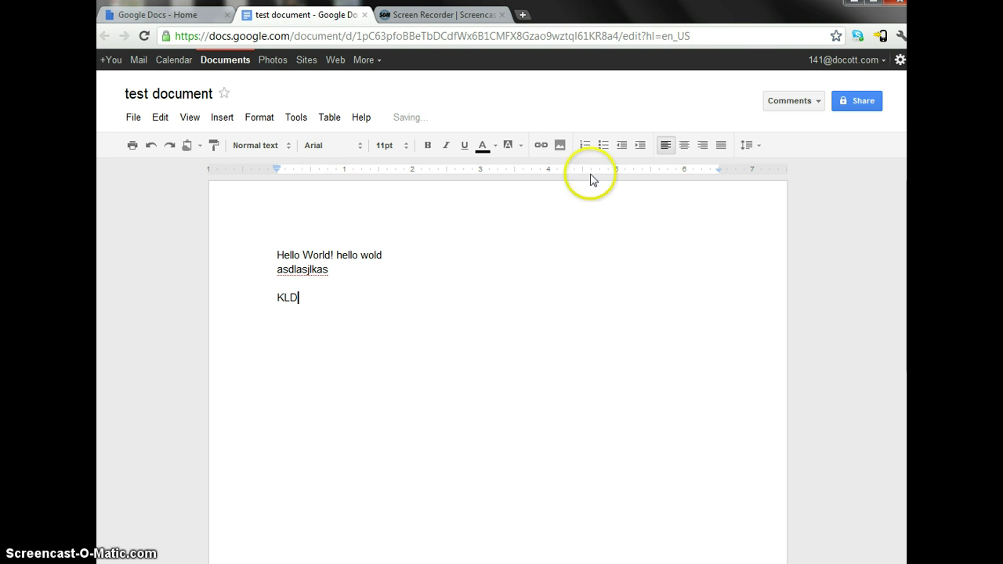
pyautogui.click(374, 286)
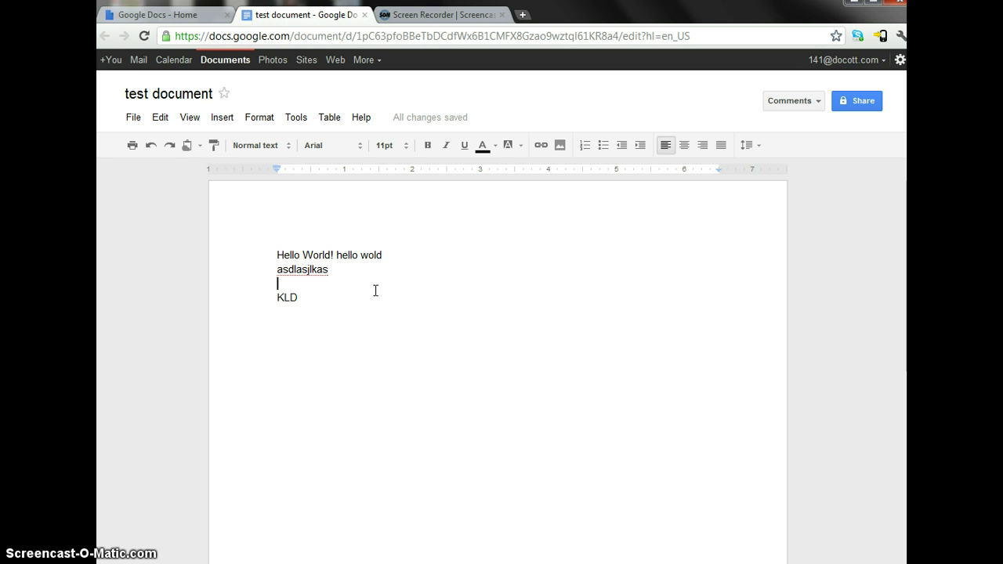
pyautogui.click(359, 280)
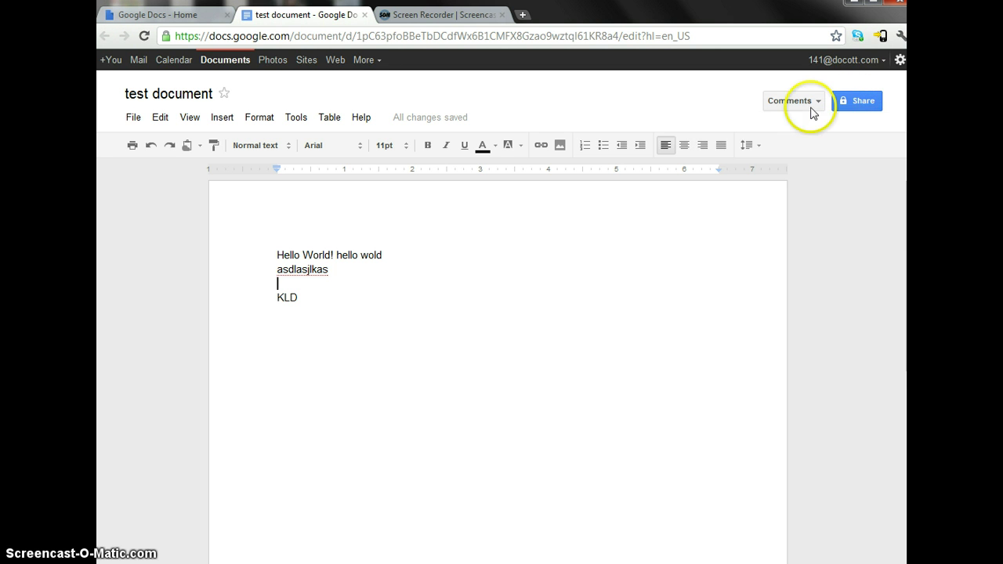
pyautogui.click(855, 100)
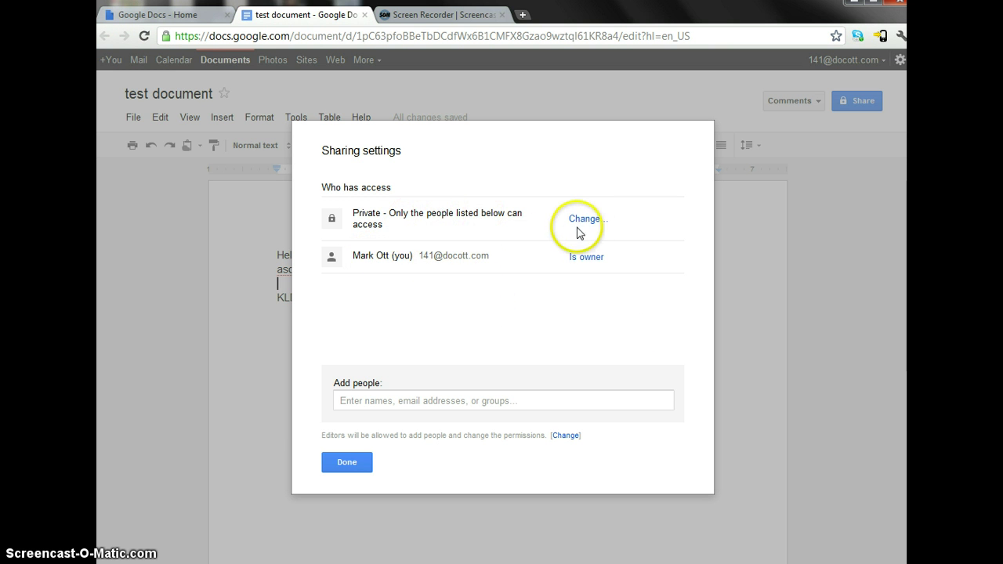
pyautogui.click(583, 225)
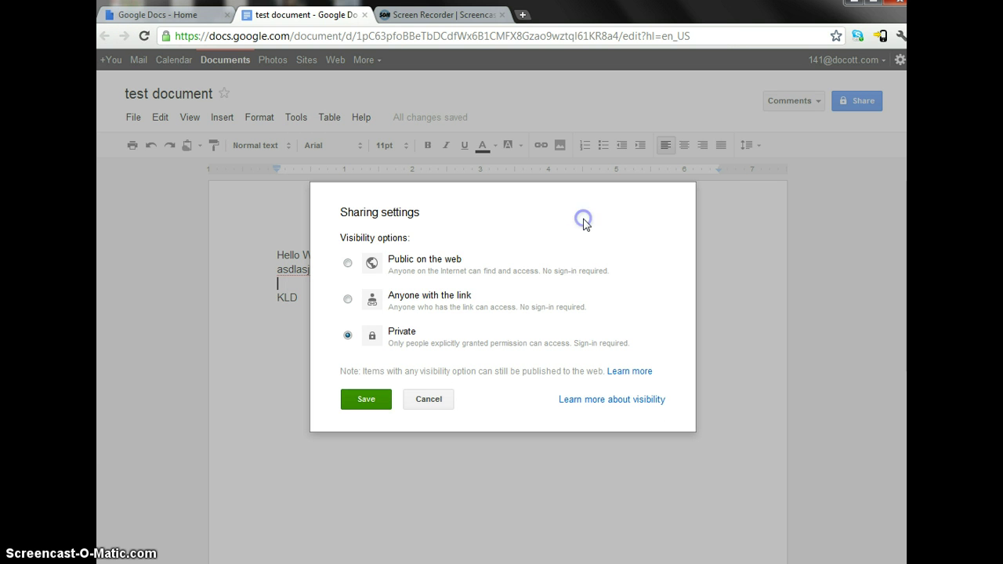
pyautogui.click(463, 299)
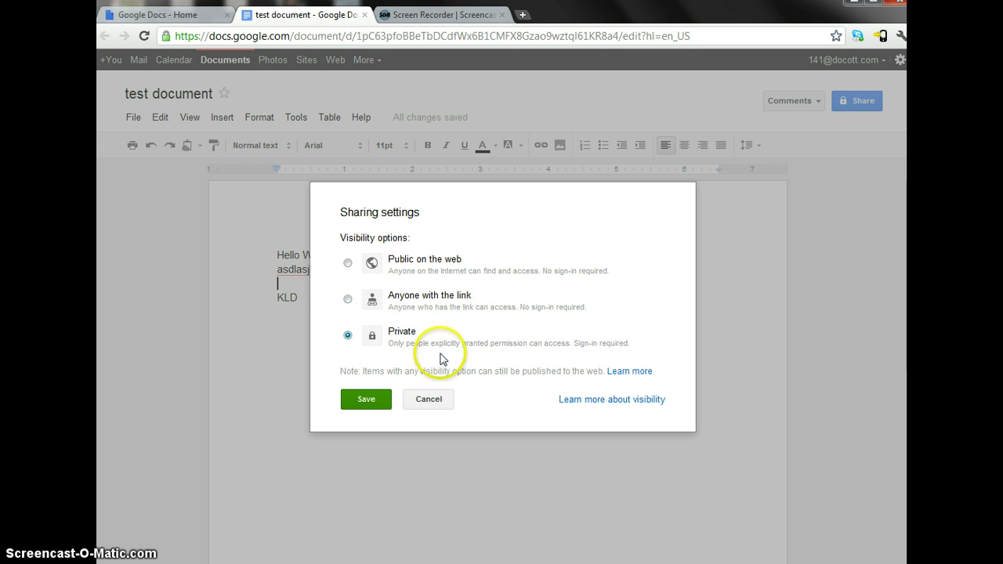
pyautogui.click(430, 404)
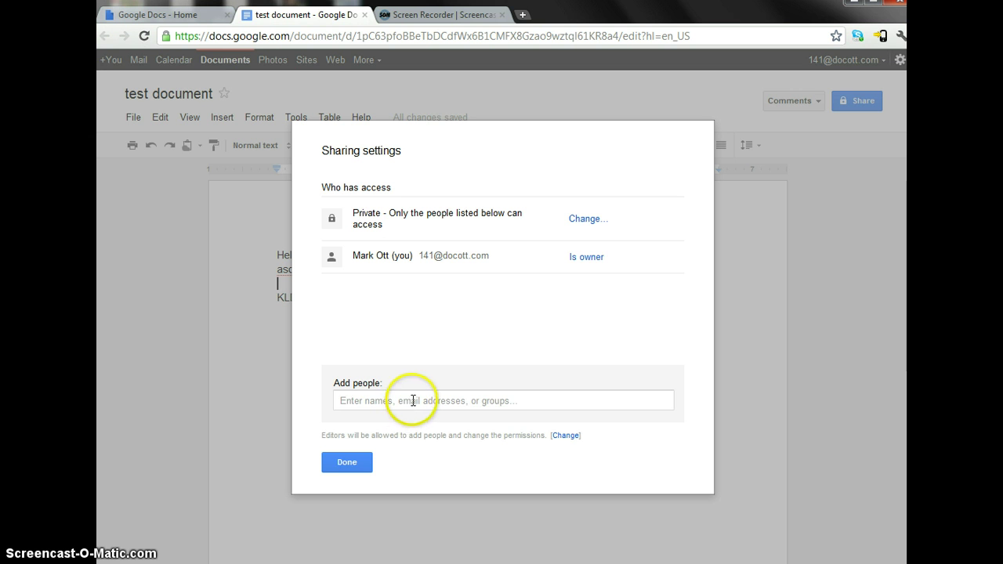
pyautogui.click(409, 403)
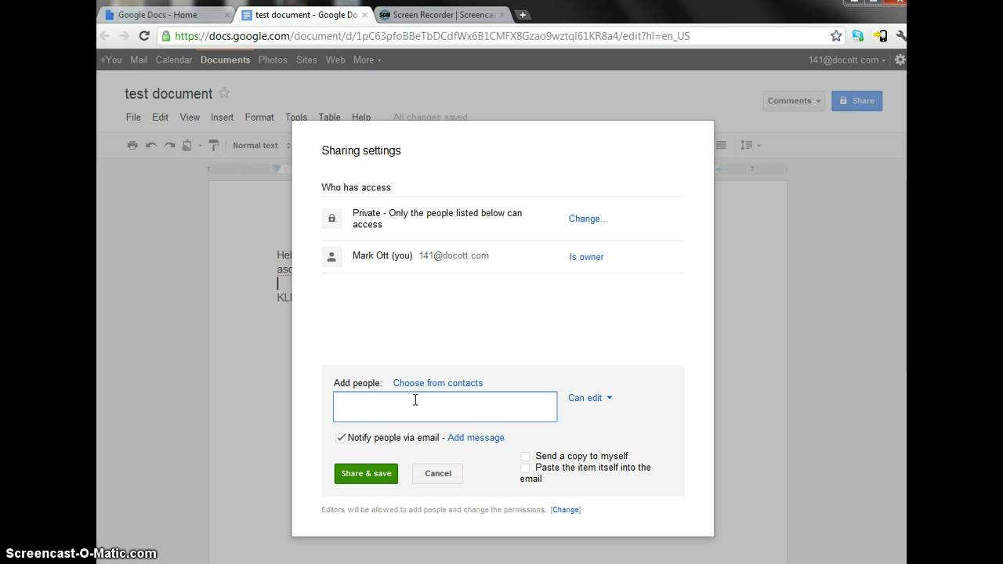
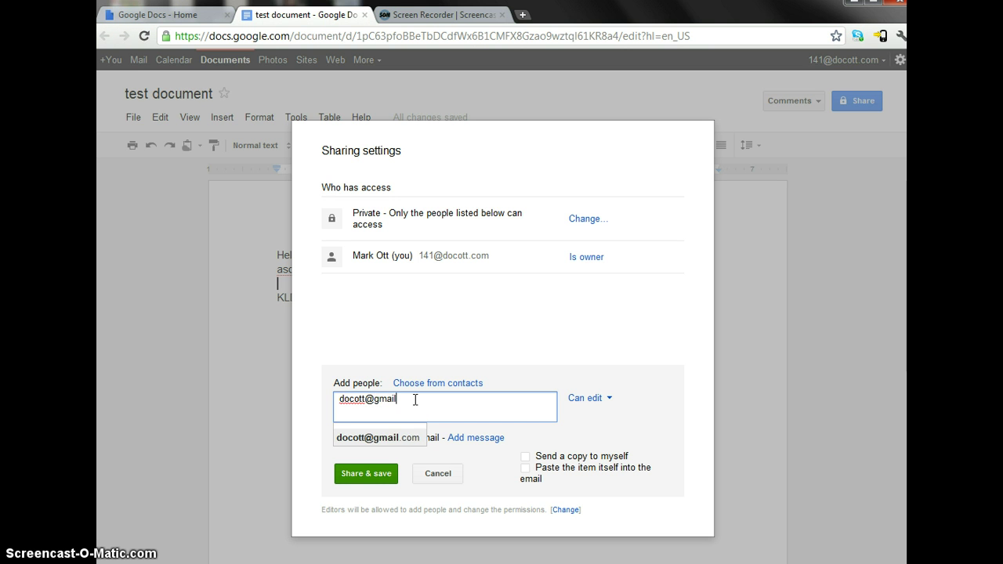
pyautogui.click(416, 401)
pyautogui.click(590, 402)
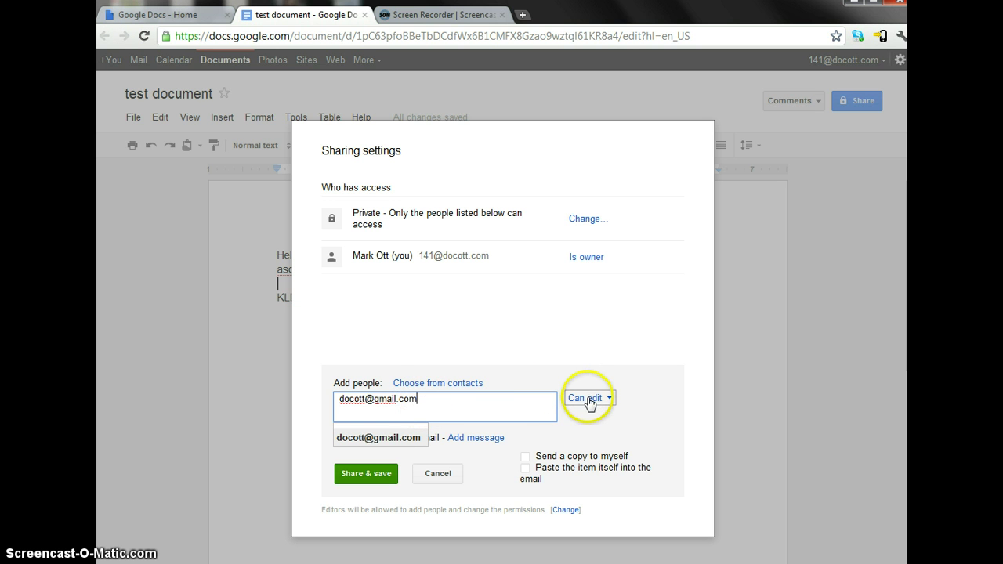
pyautogui.click(394, 399)
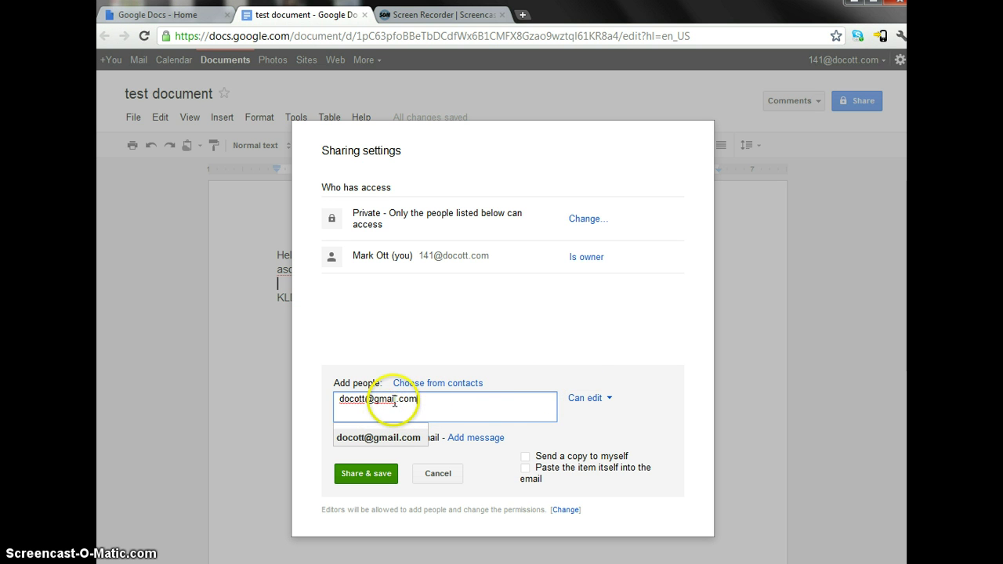
pyautogui.click(611, 403)
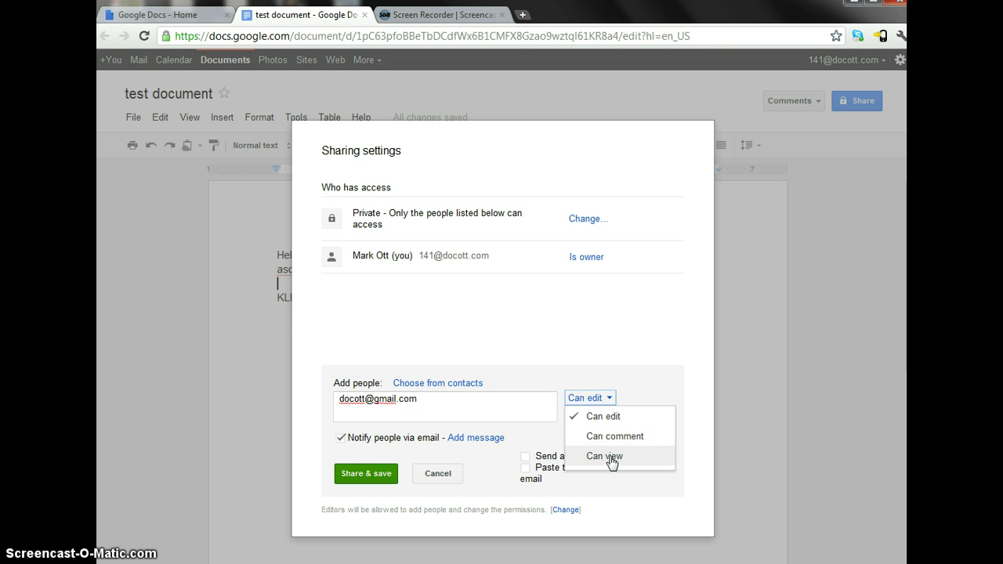
pyautogui.click(441, 476)
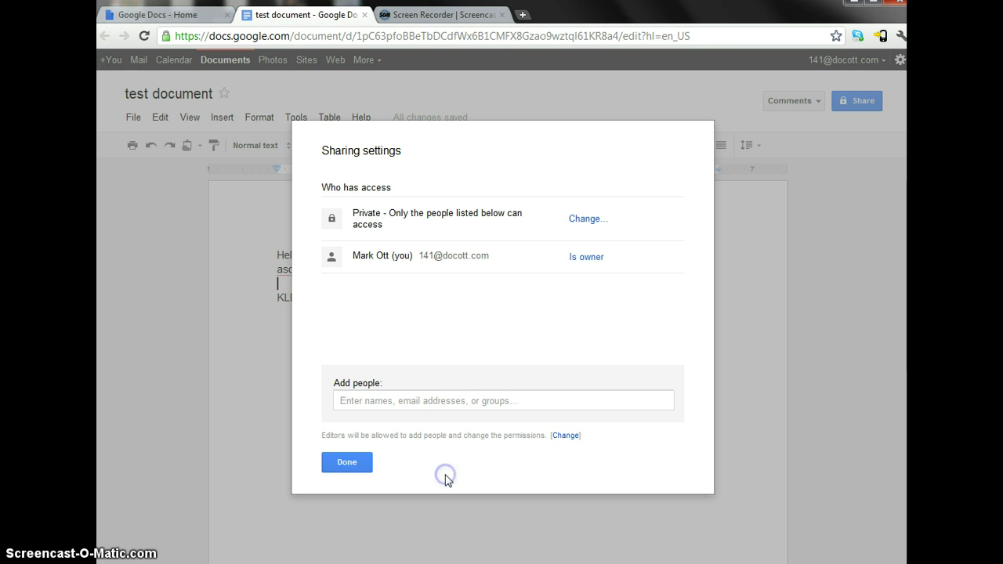
pyautogui.click(353, 461)
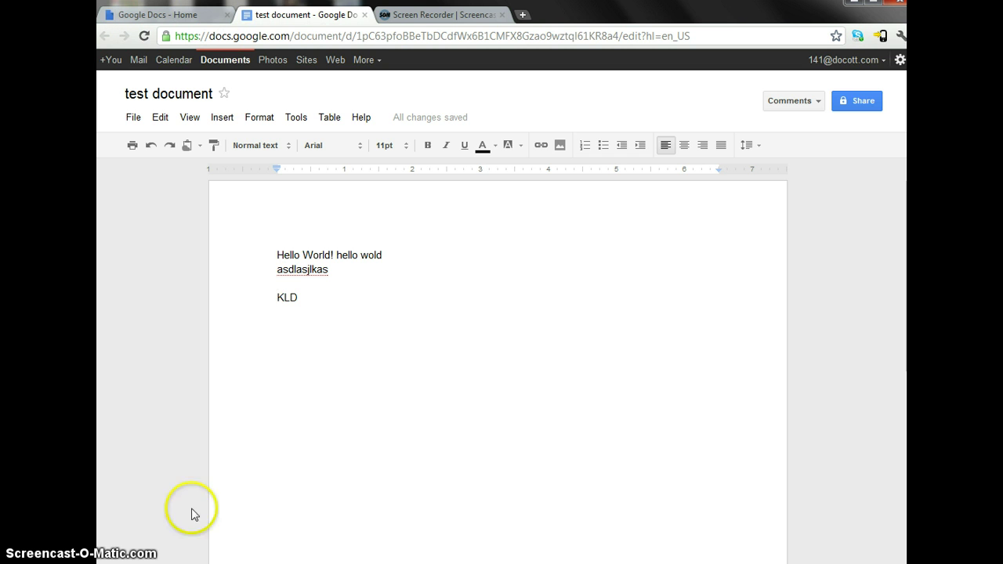
# - Browse the Docs home file list and open the JCC Online Resource Repository document
pyautogui.click(186, 15)
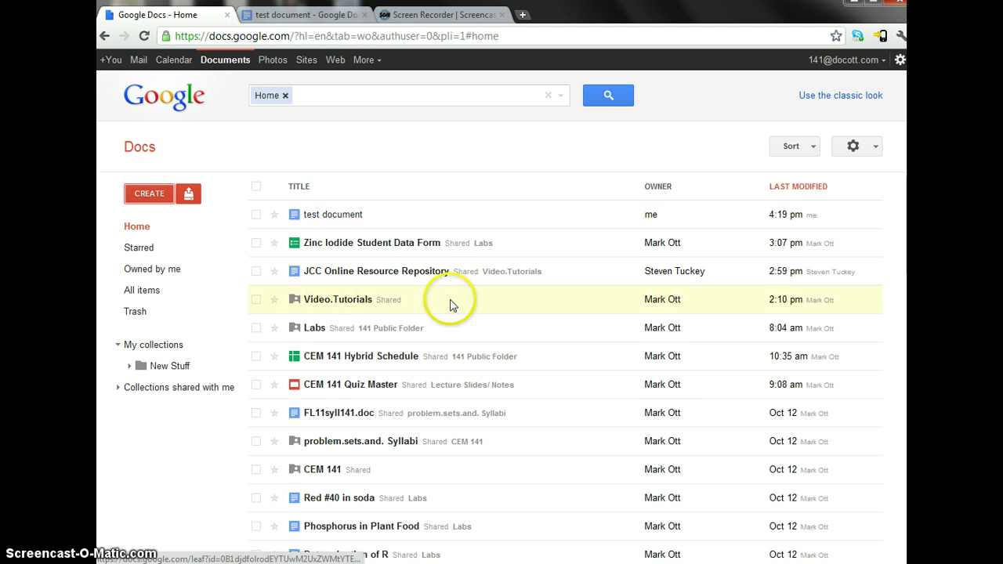
pyautogui.scroll(-15, 452, 305)
pyautogui.scroll(15, 504, 336)
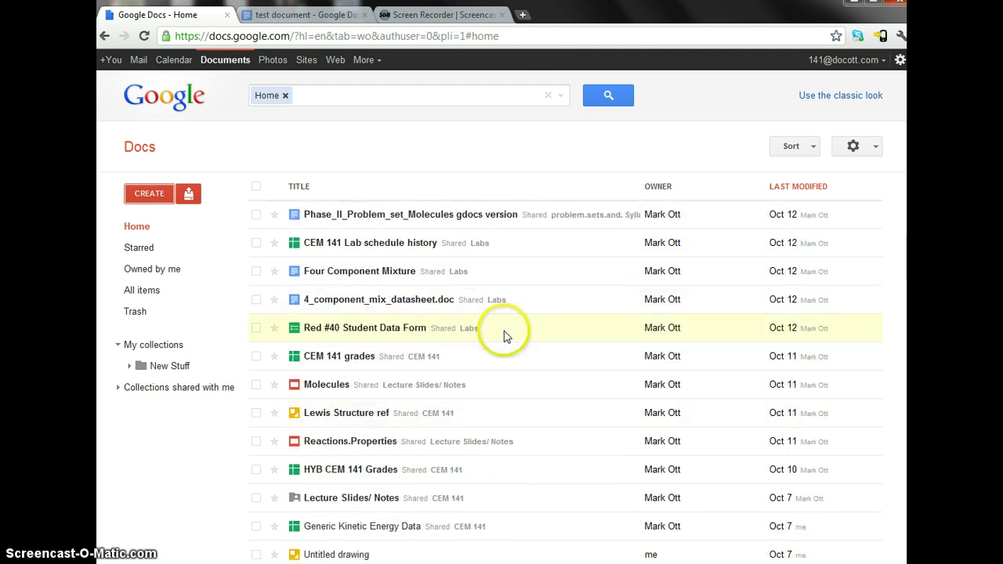
pyautogui.click(497, 337)
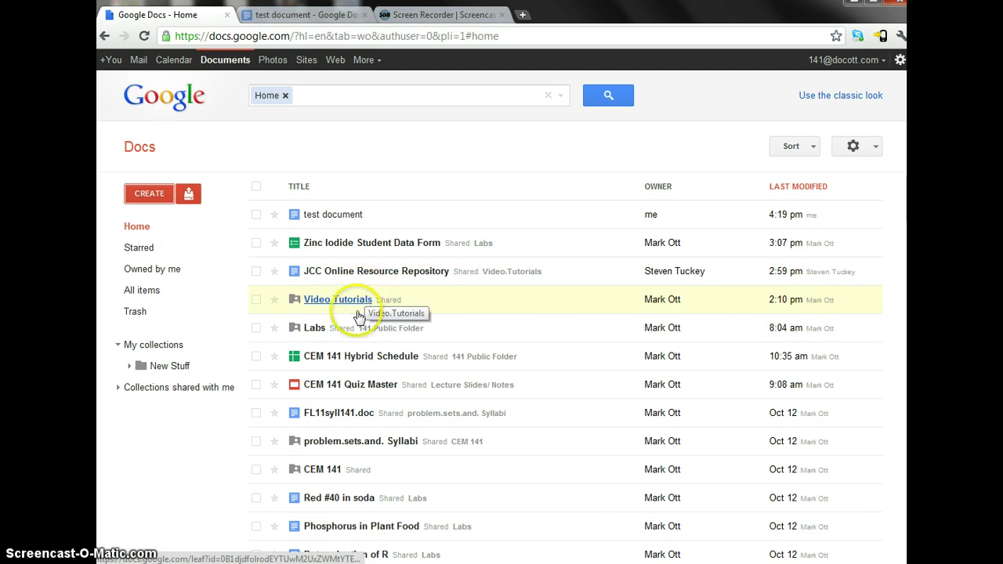
pyautogui.click(321, 221)
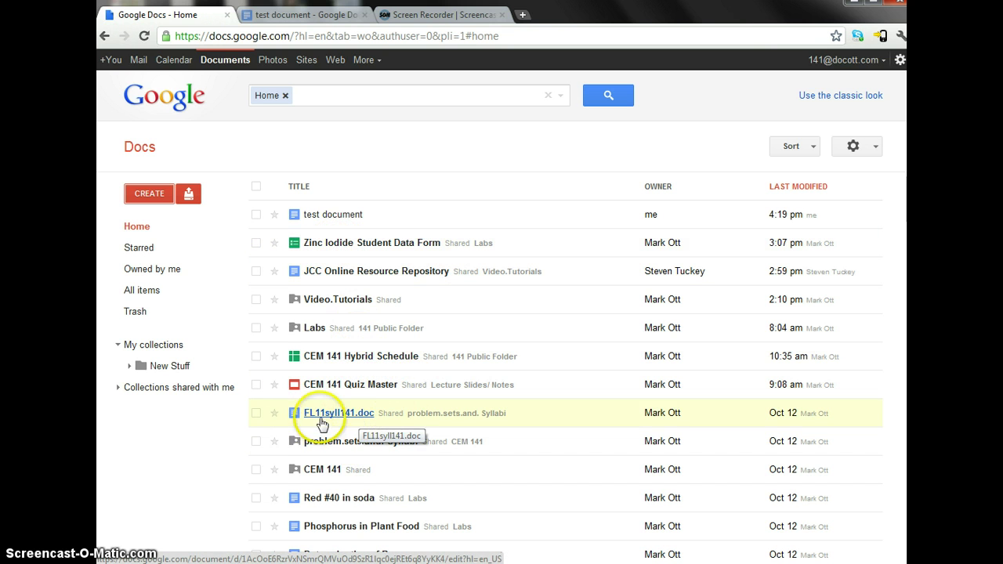
pyautogui.scroll(-3, 358, 522)
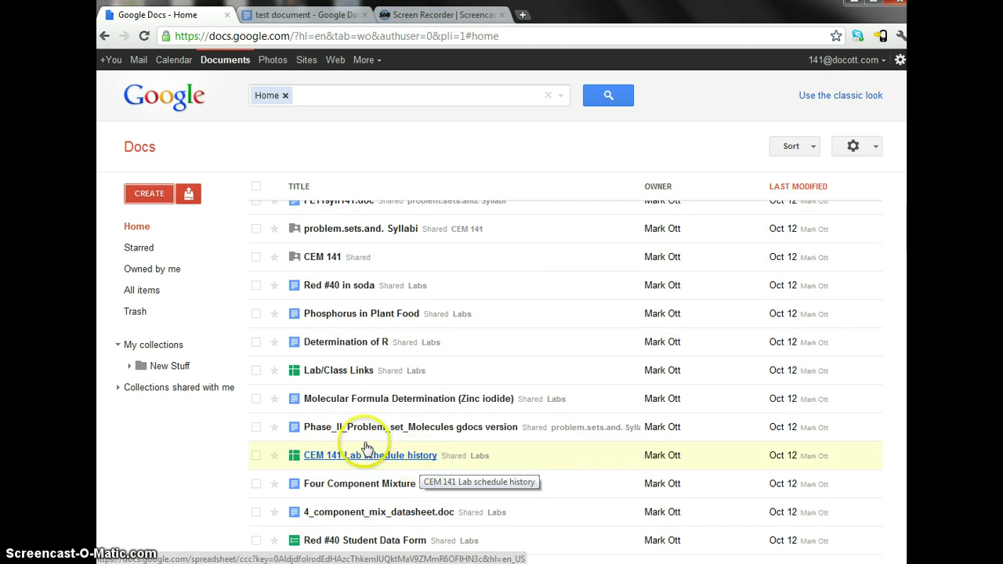
pyautogui.scroll(3, 366, 447)
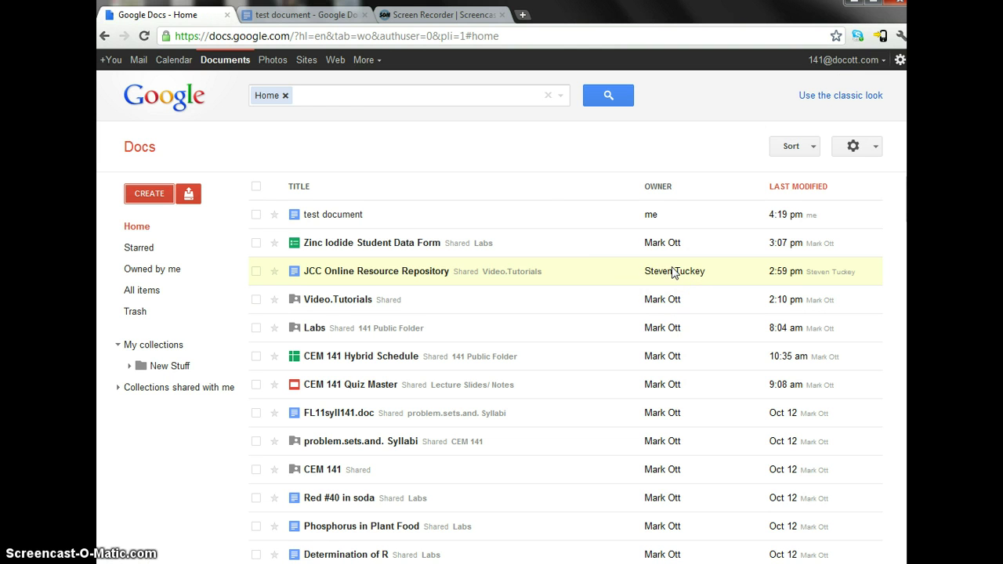
pyautogui.click(382, 278)
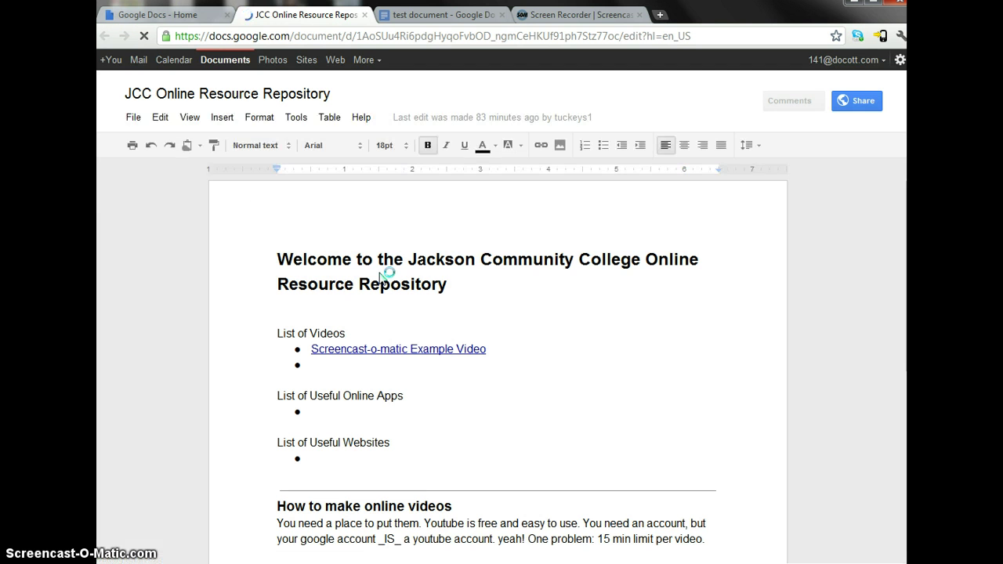
pyautogui.click(392, 279)
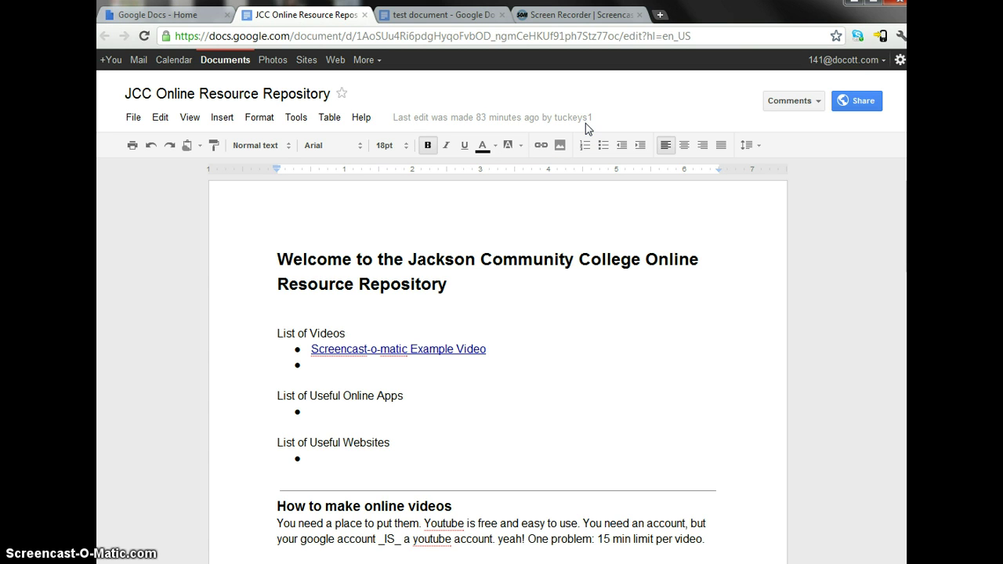
pyautogui.click(400, 262)
pyautogui.click(394, 264)
pyautogui.write('asdkjasjkh')
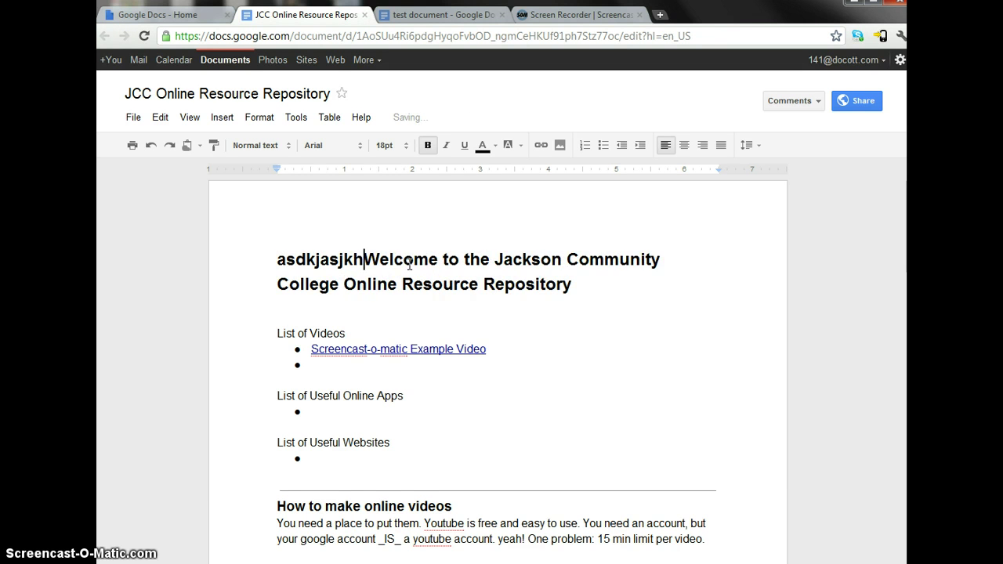
pyautogui.press('BackSpace')
pyautogui.press('BackSpace')
pyautogui.press('BackSpace')
pyautogui.press('BackSpace')
pyautogui.press('BackSpace')
pyautogui.press('BackSpace')
pyautogui.press('BackSpace')
pyautogui.press('BackSpace')
pyautogui.press('BackSpace')
pyautogui.press('BackSpace')
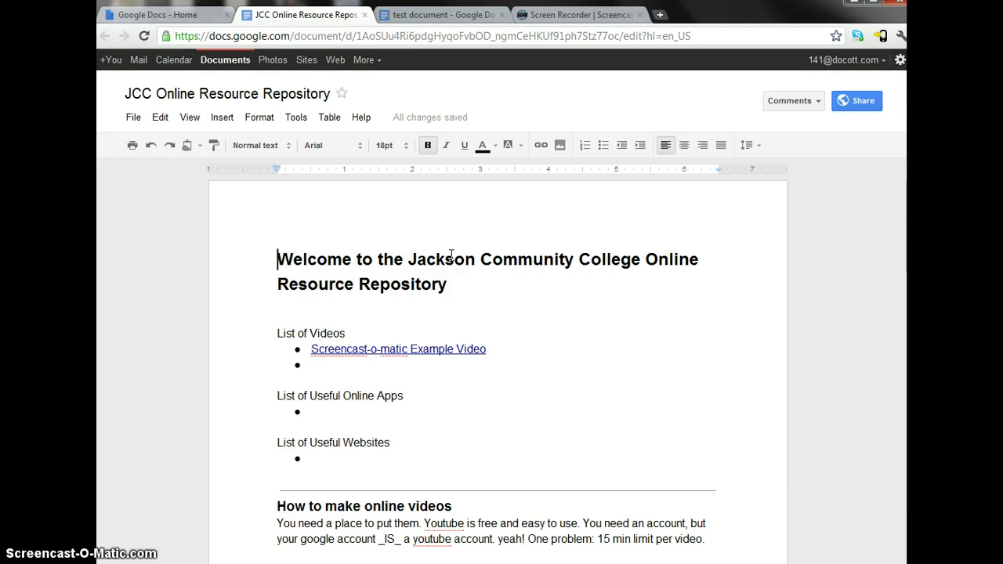
pyautogui.click(472, 198)
pyautogui.click(774, 234)
pyautogui.click(777, 228)
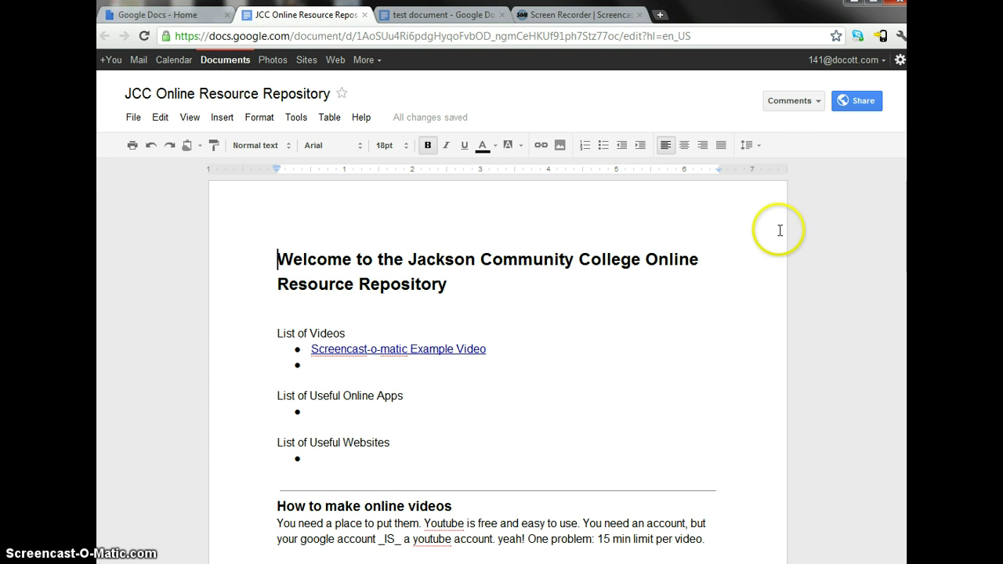
# - Reopen 'test document' from the Docs home file list
pyautogui.click(217, 22)
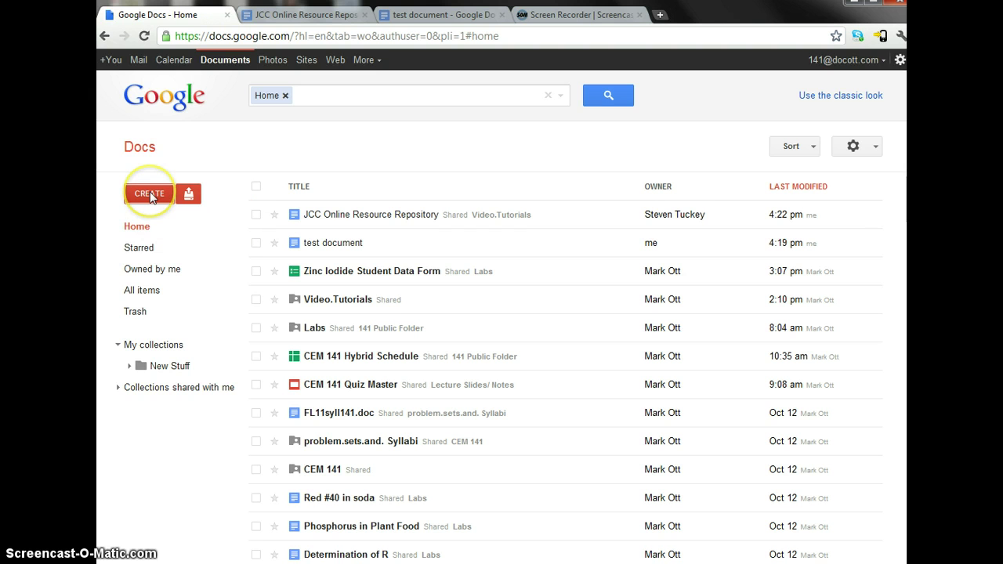
pyautogui.click(333, 244)
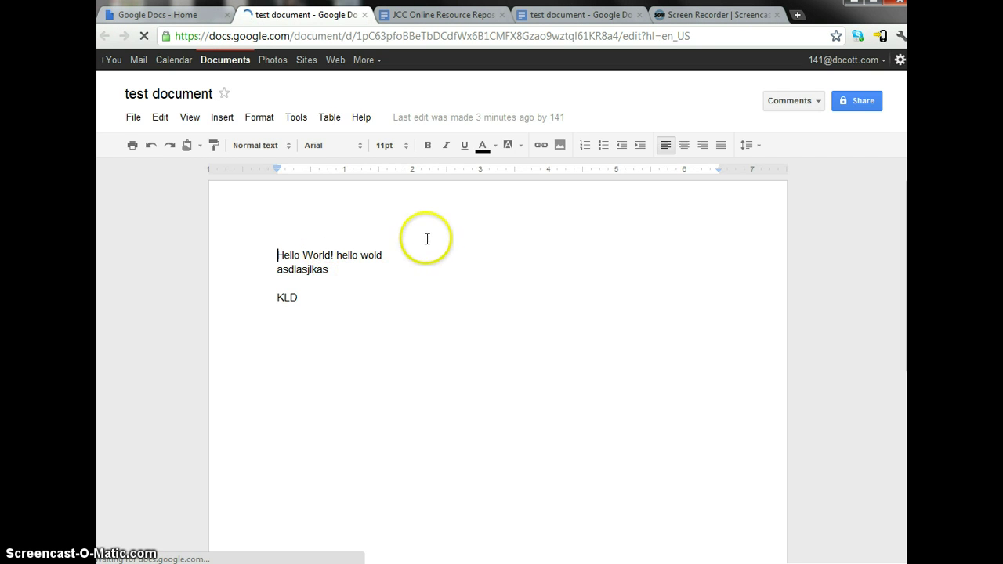
pyautogui.click(131, 118)
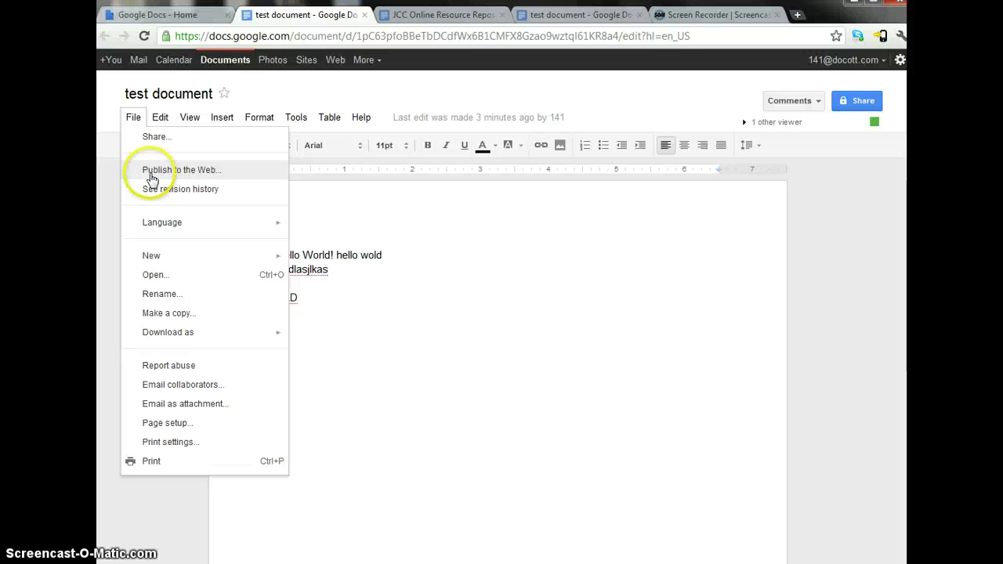
# - Publish the test document to the web and select its published Document link
pyautogui.click(163, 15)
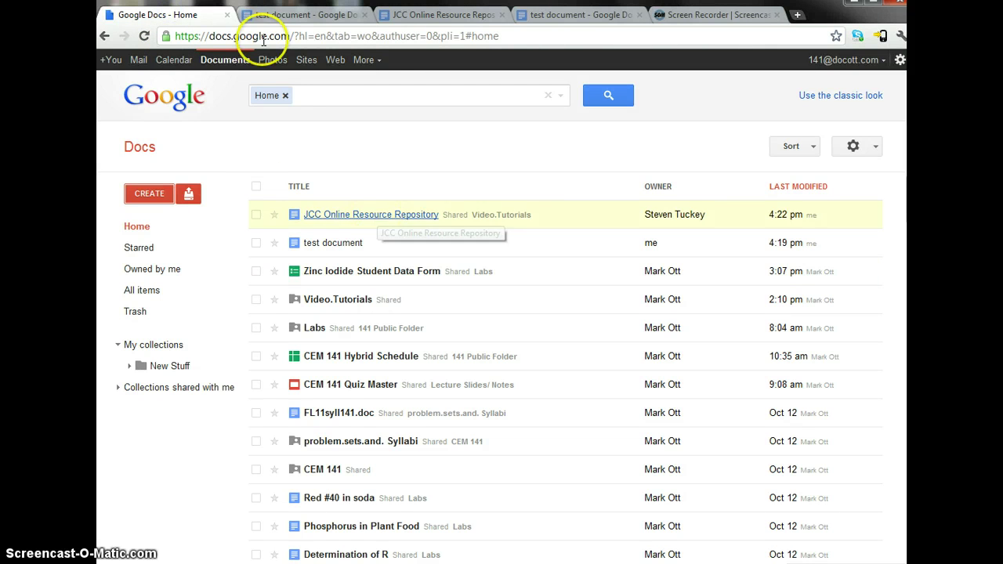
pyautogui.click(278, 16)
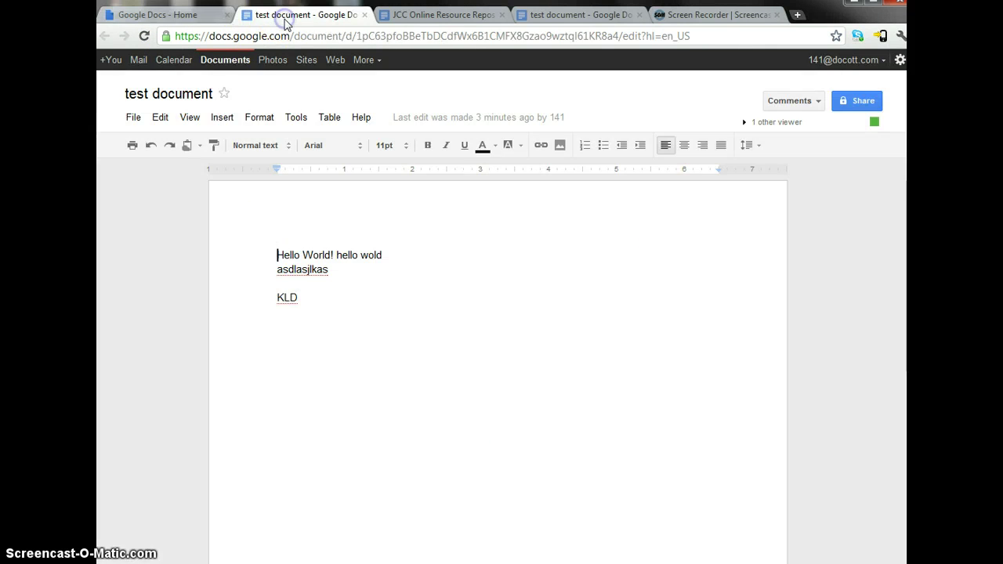
pyautogui.click(132, 118)
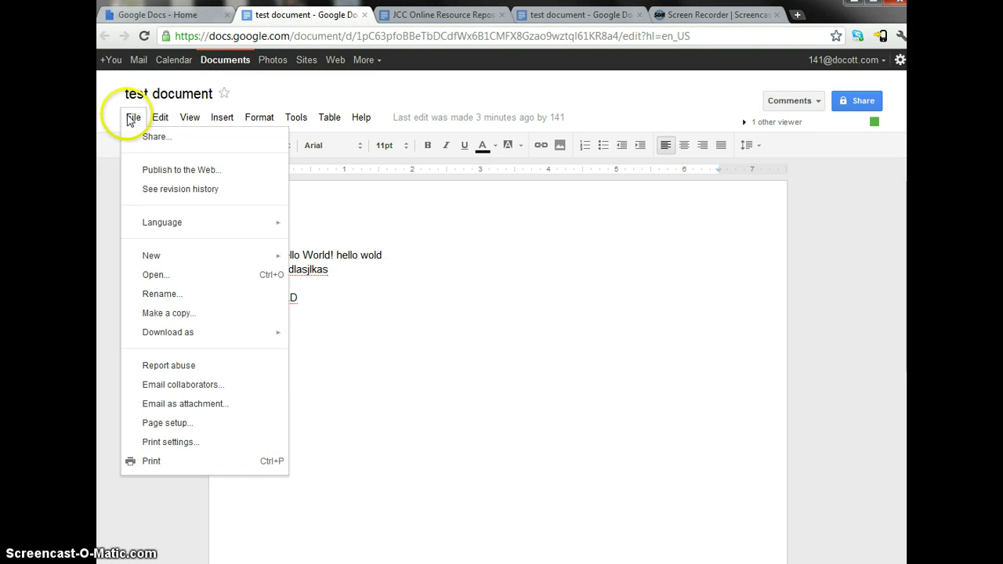
pyautogui.click(168, 170)
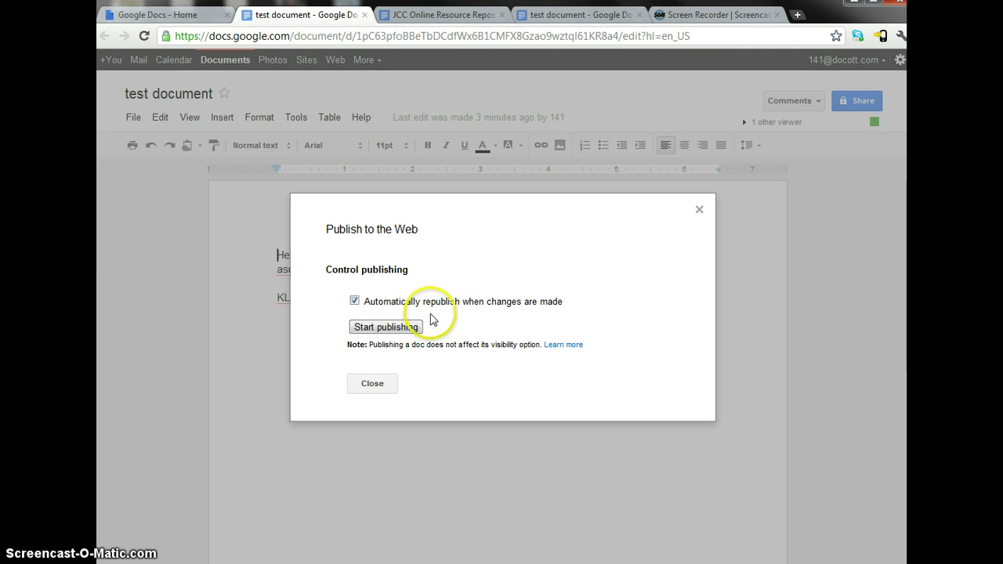
pyautogui.click(389, 328)
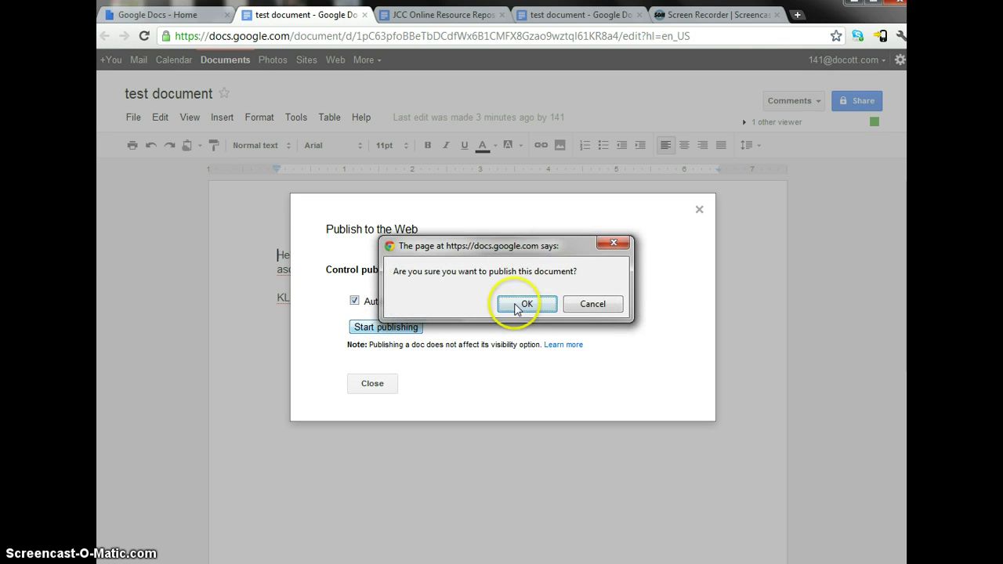
pyautogui.click(538, 308)
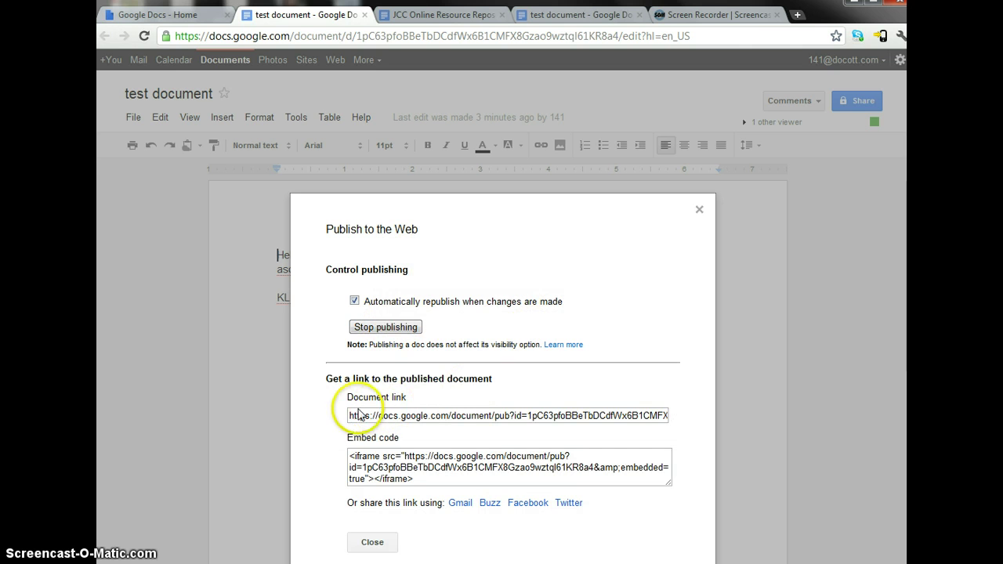
pyautogui.click(593, 418)
pyautogui.hotkey('ctrl', 'c')
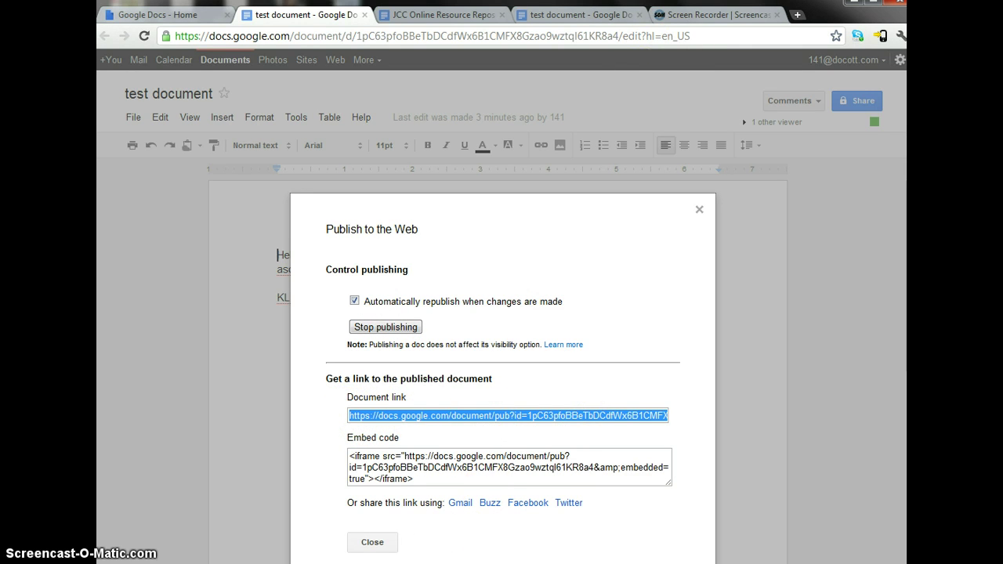
pyautogui.click(372, 542)
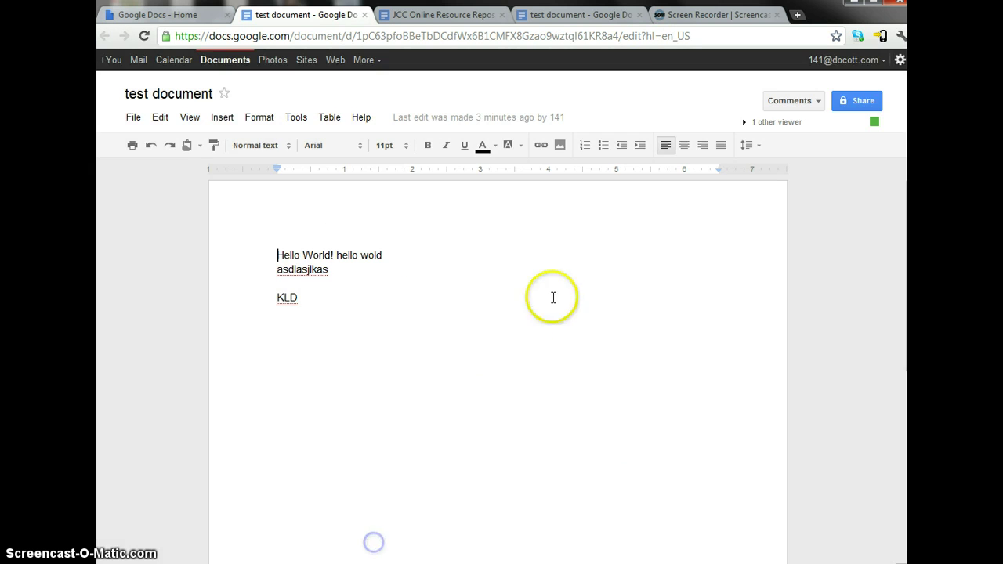
# - Load the published document link in a new browser tab
pyautogui.click(797, 14)
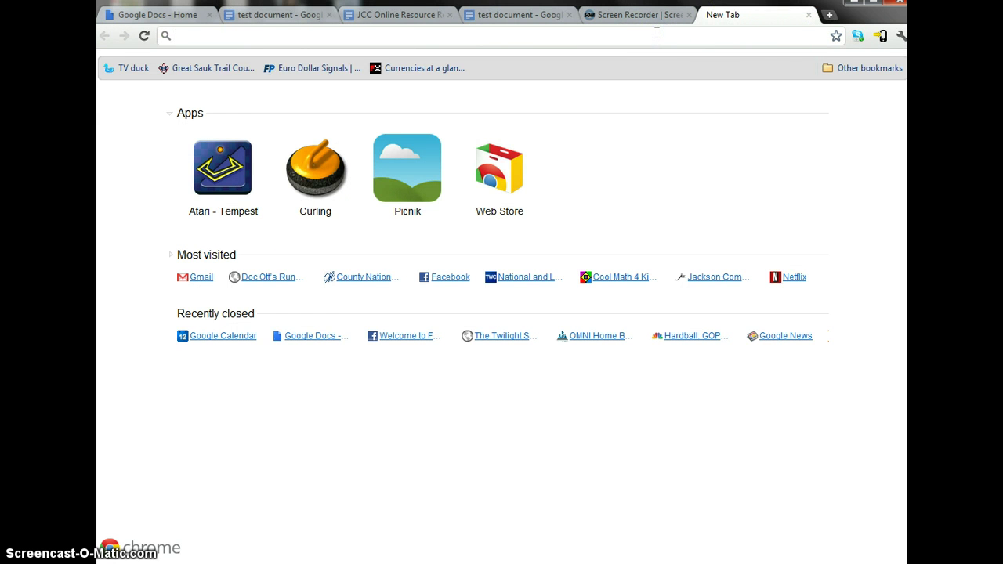
pyautogui.hotkey('ctrl', 'v')
pyautogui.press('Return')
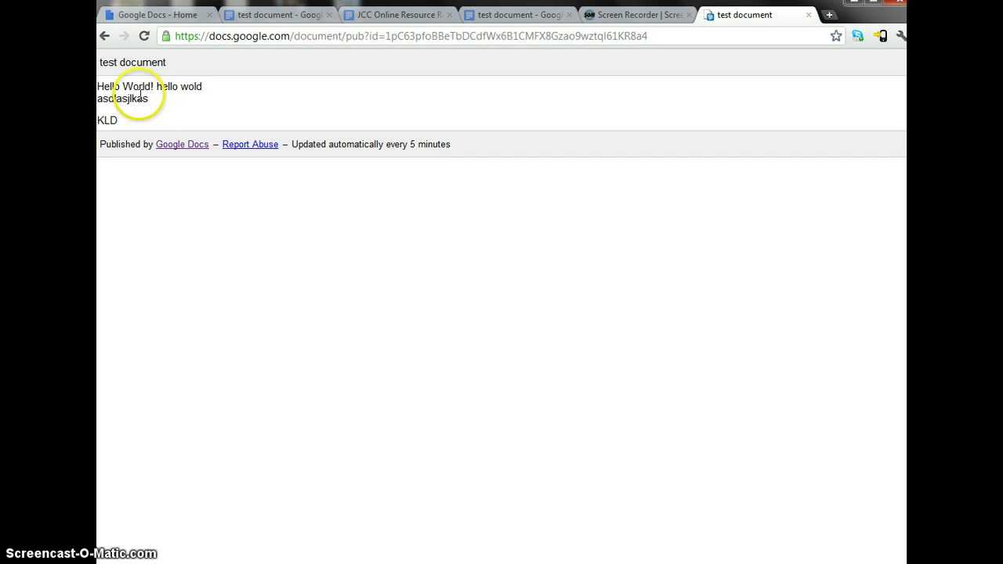
# - Compare the published page with the editor and place the cursor above KLD
pyautogui.click(263, 14)
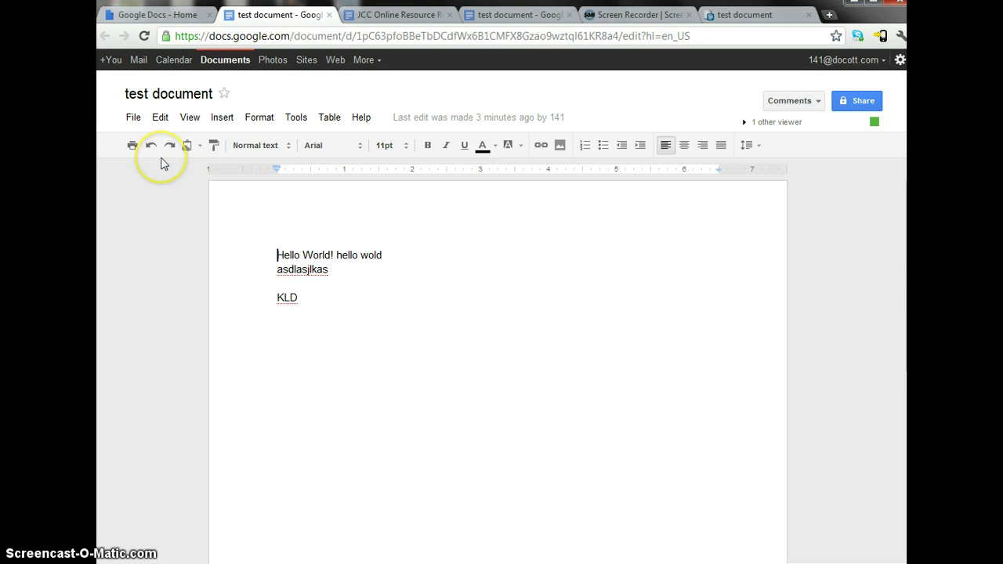
pyautogui.click(280, 253)
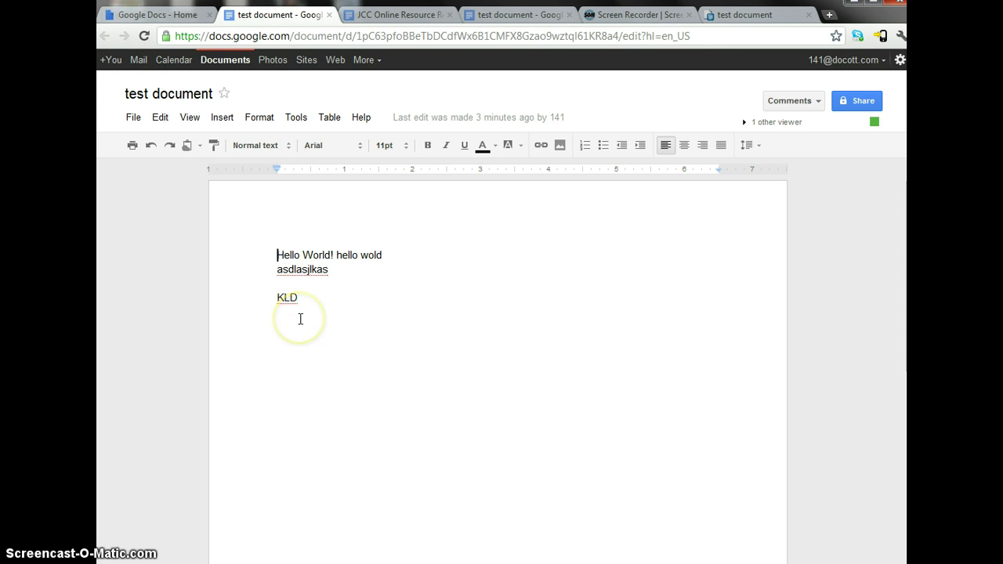
pyautogui.click(742, 15)
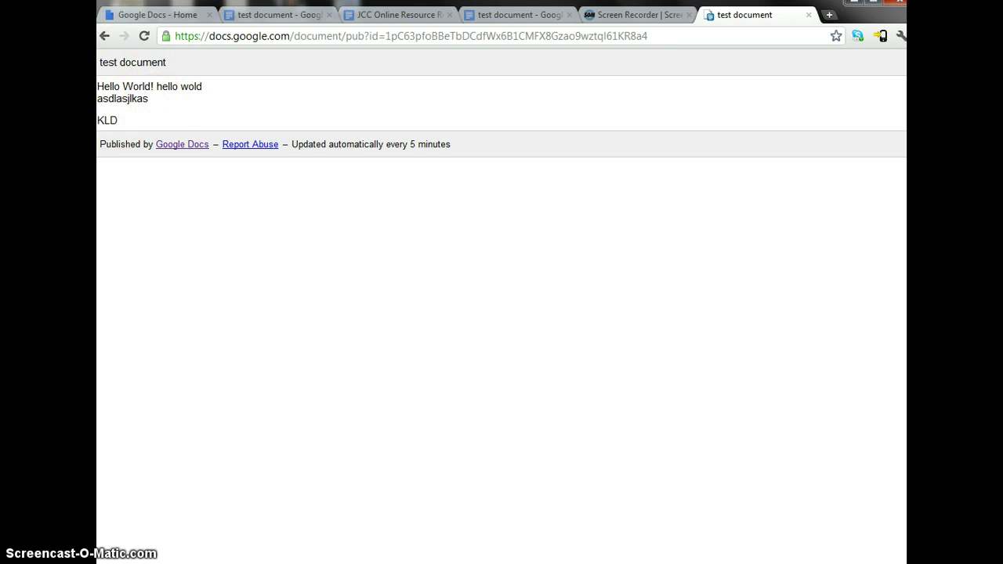
pyautogui.click(280, 17)
pyautogui.click(293, 283)
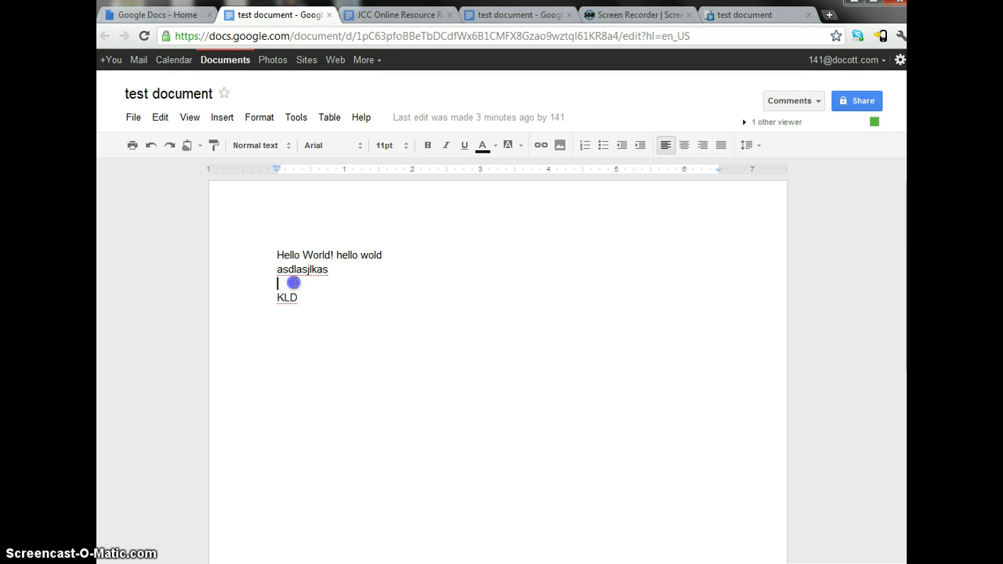
# - Insert 'THIS IS A TEST!' above KLD, formatted bold at 48pt
pyautogui.press('Return')
pyautogui.press('Return')
pyautogui.press('Return')
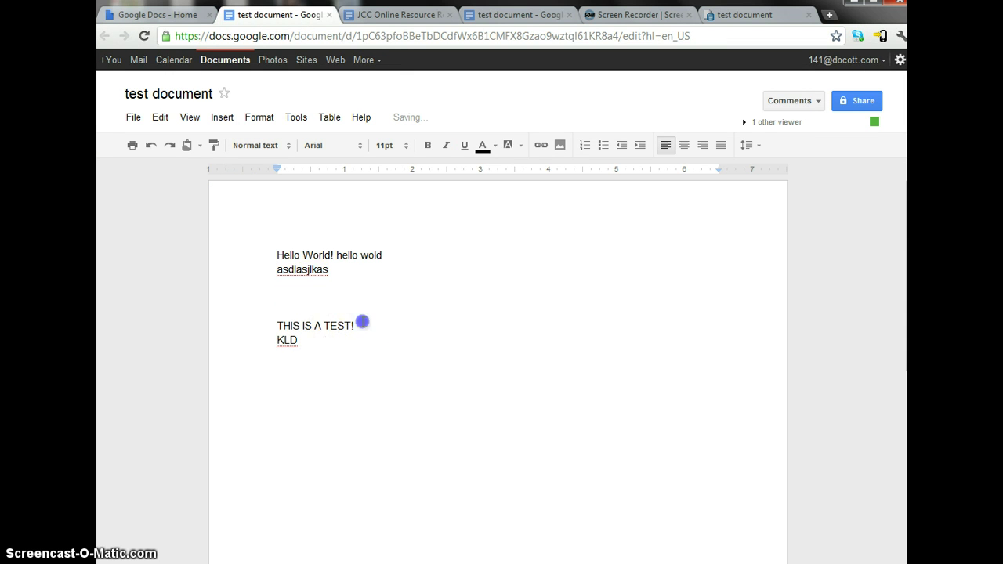
pyautogui.moveTo(359, 323); pyautogui.dragTo(259, 323)
pyautogui.click(423, 149)
pyautogui.click(405, 147)
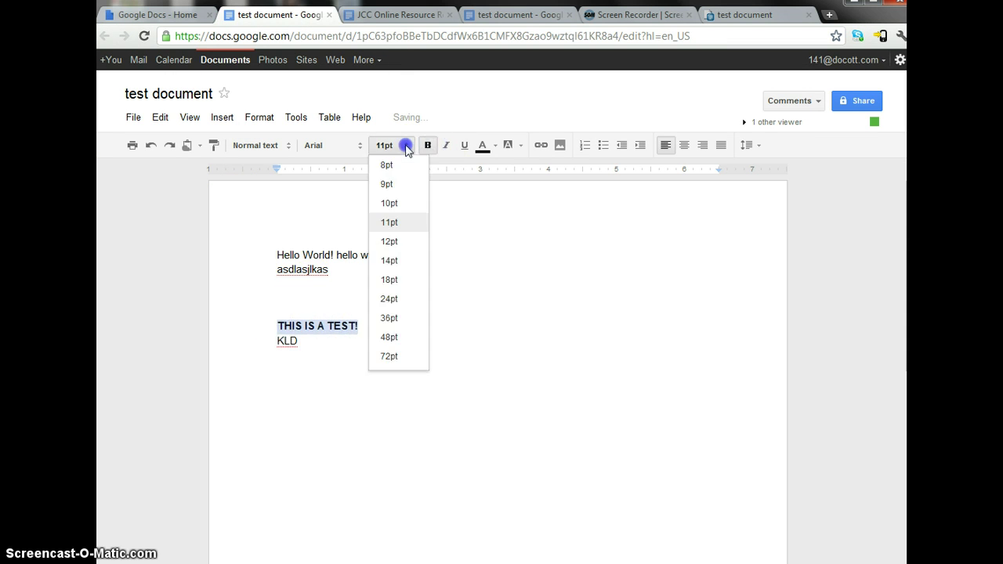
pyautogui.click(392, 337)
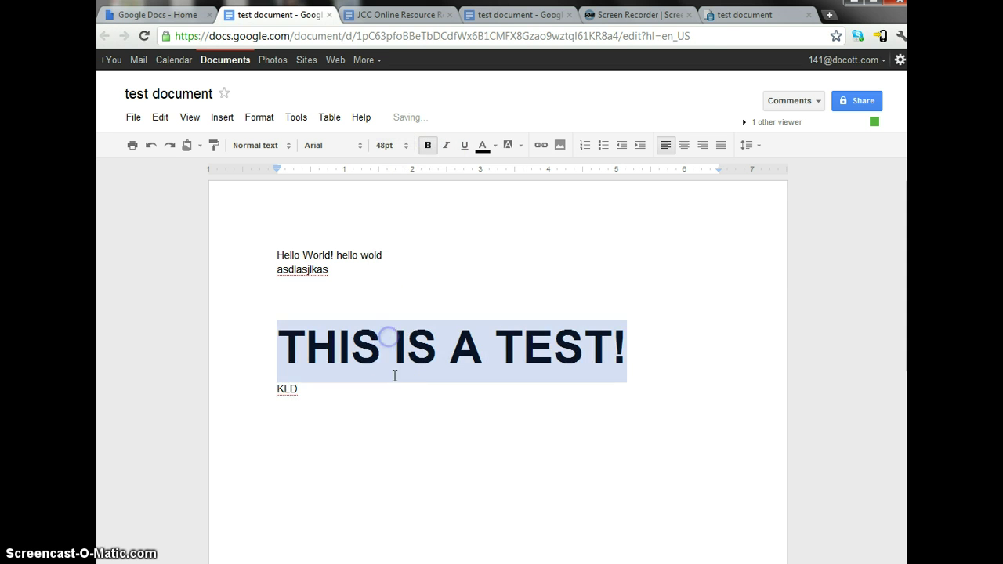
pyautogui.click(397, 396)
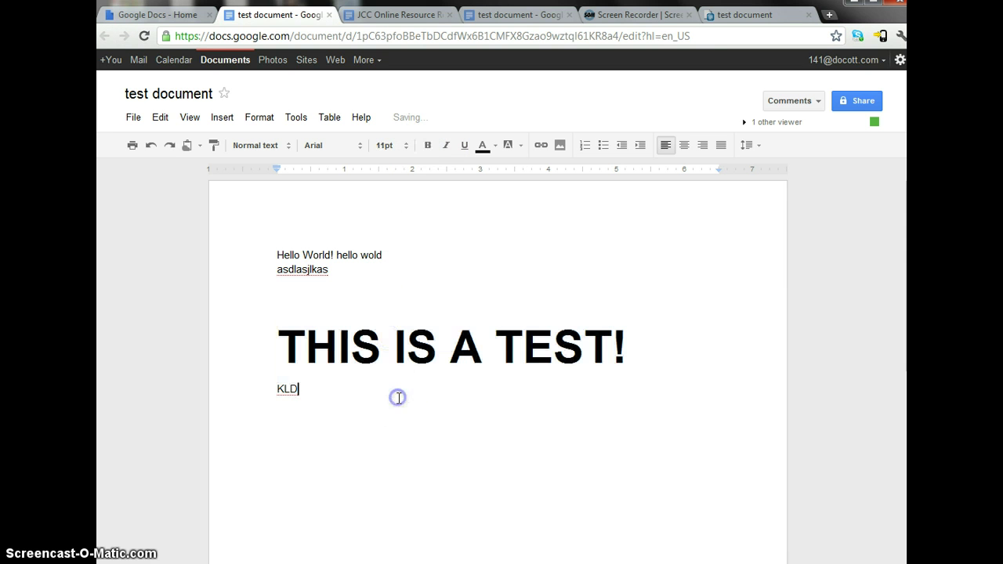
pyautogui.click(410, 121)
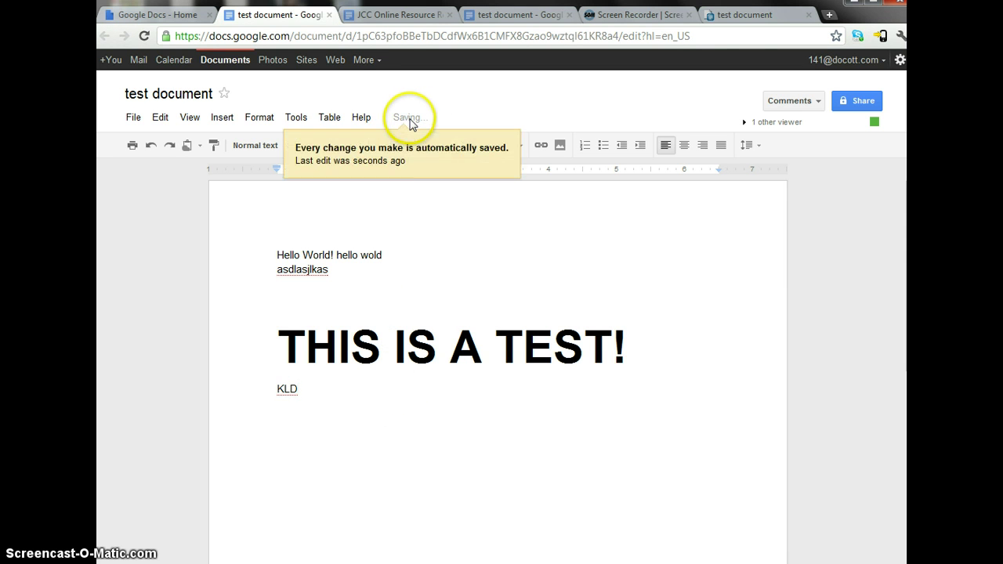
pyautogui.click(462, 118)
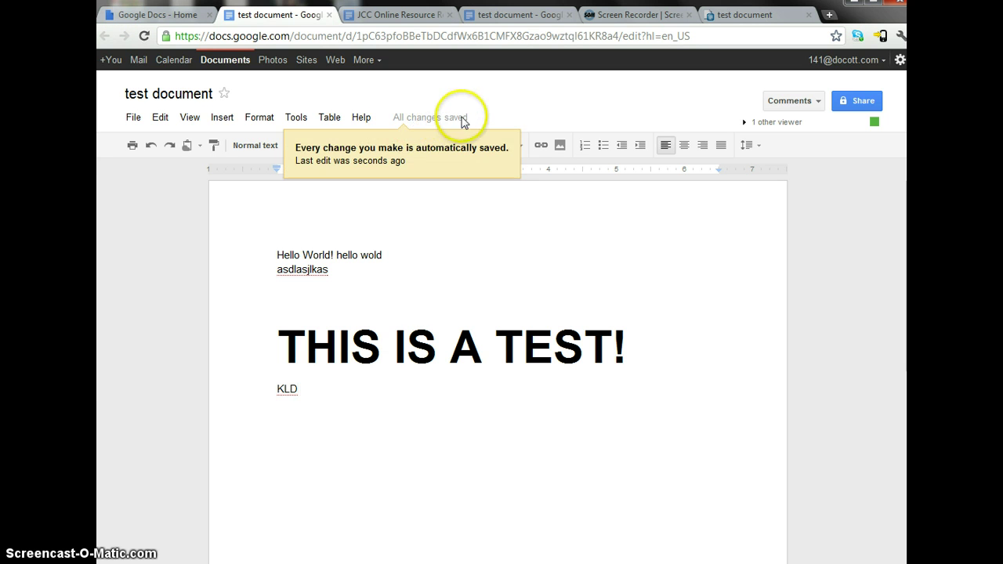
pyautogui.click(352, 255)
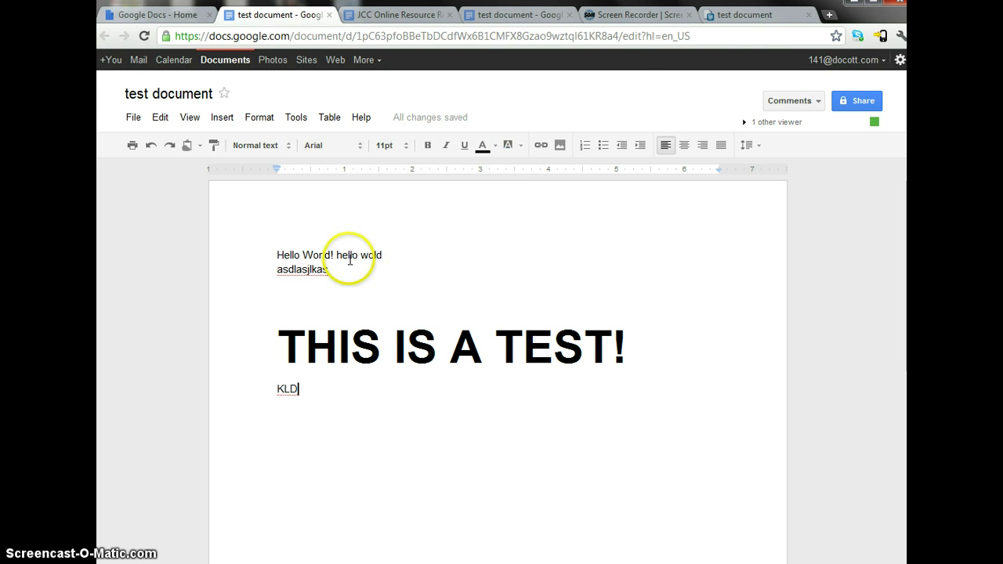
# - Reload the published test document page twice, then return to the Docs home file list
pyautogui.click(751, 16)
pyautogui.click(144, 36)
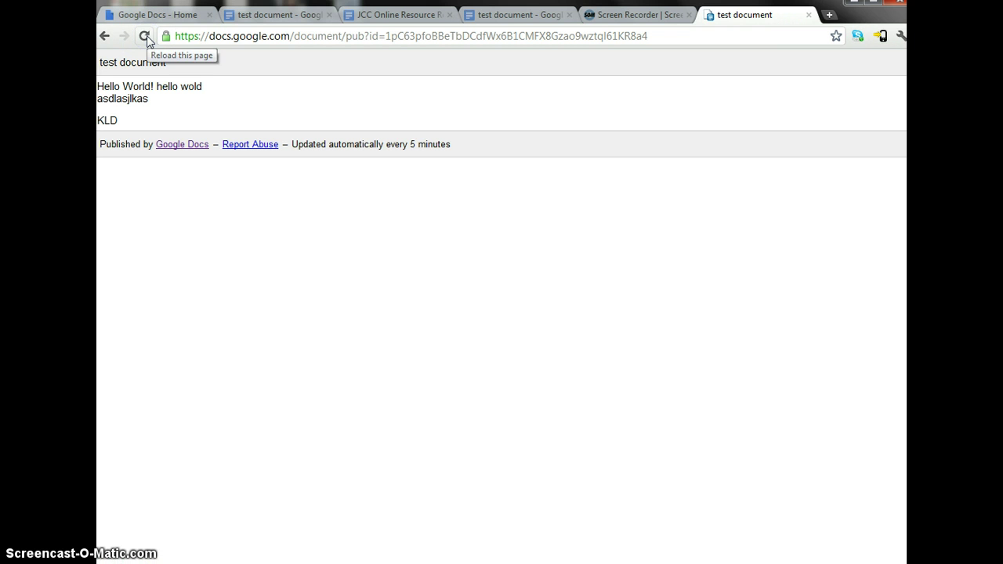
pyautogui.click(146, 37)
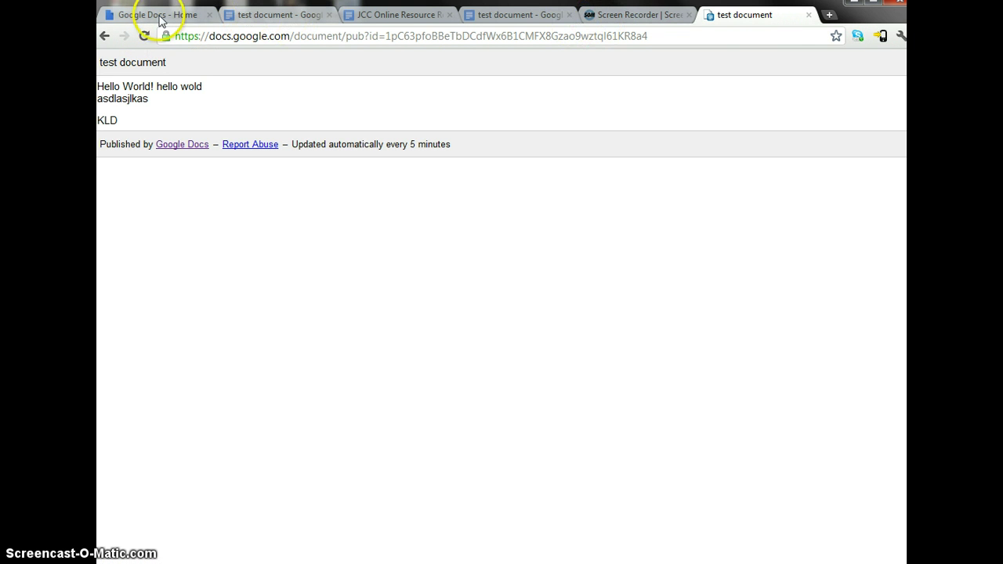
pyautogui.click(155, 16)
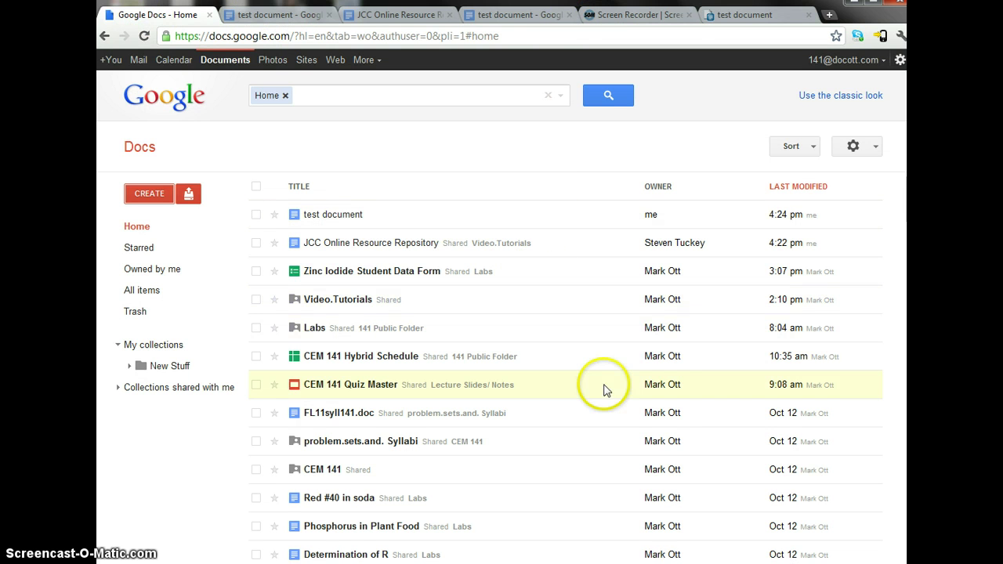
# - Create a new blank Untitled Presentation and open its File menu
pyautogui.click(150, 196)
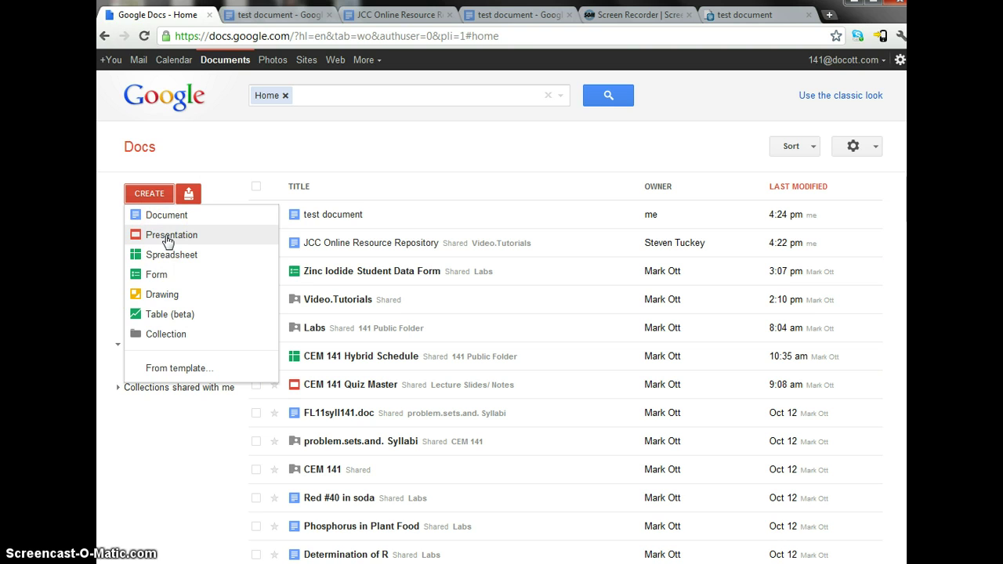
pyautogui.click(167, 239)
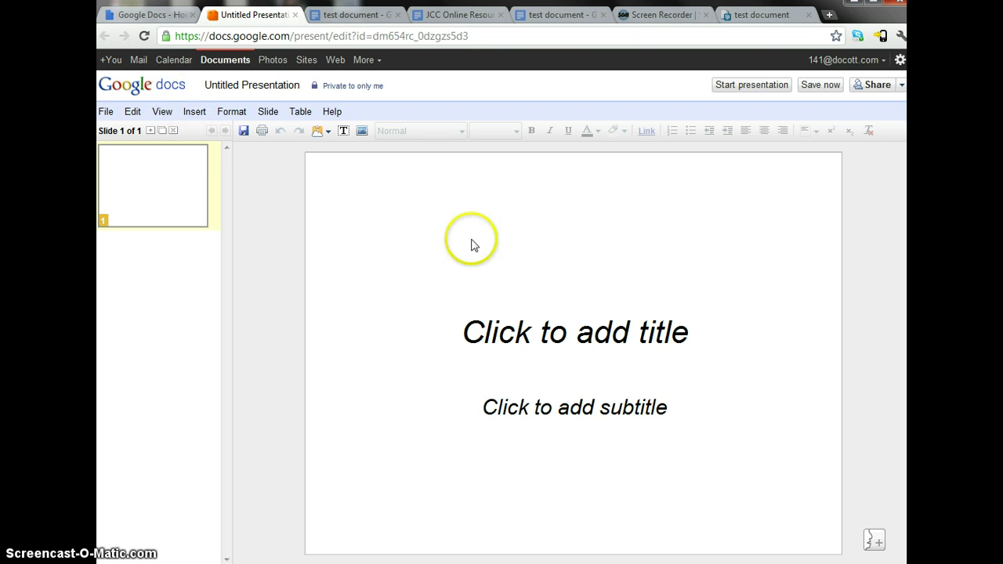
pyautogui.click(105, 111)
pyautogui.click(106, 111)
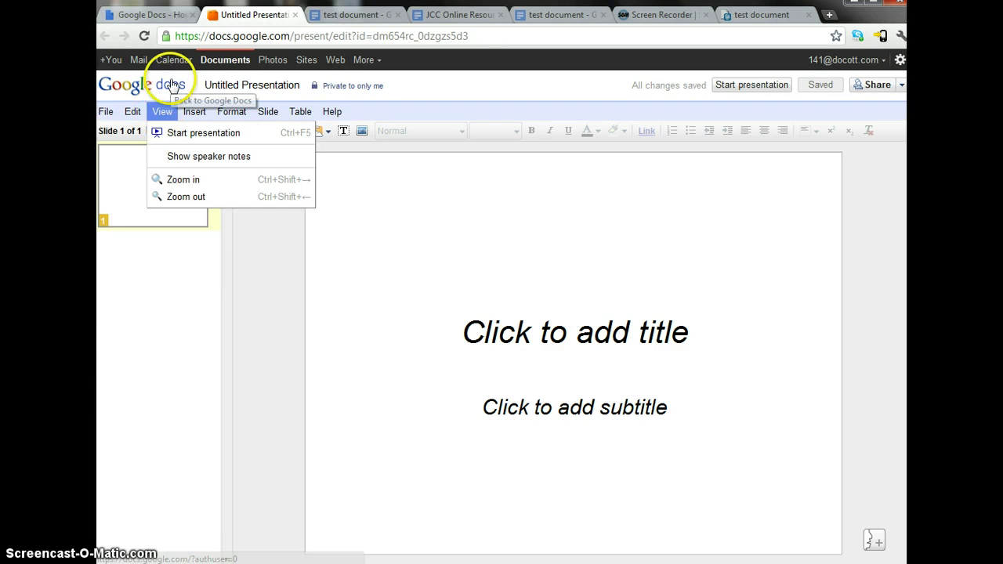
# - Dismiss the presentation's Edit menu and go back to the Docs home list's Create options
pyautogui.moveTo(135, 117)
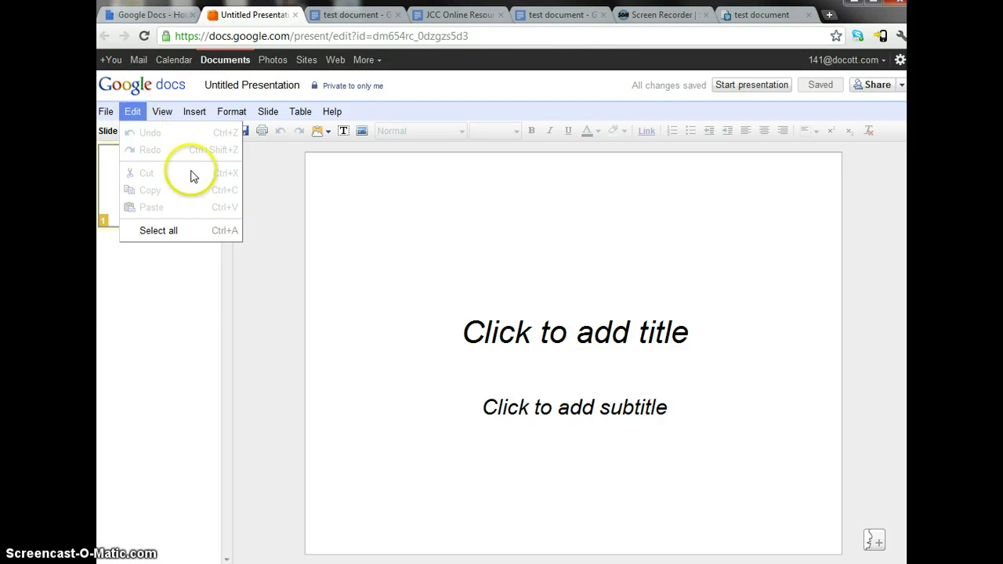
pyautogui.click(153, 291)
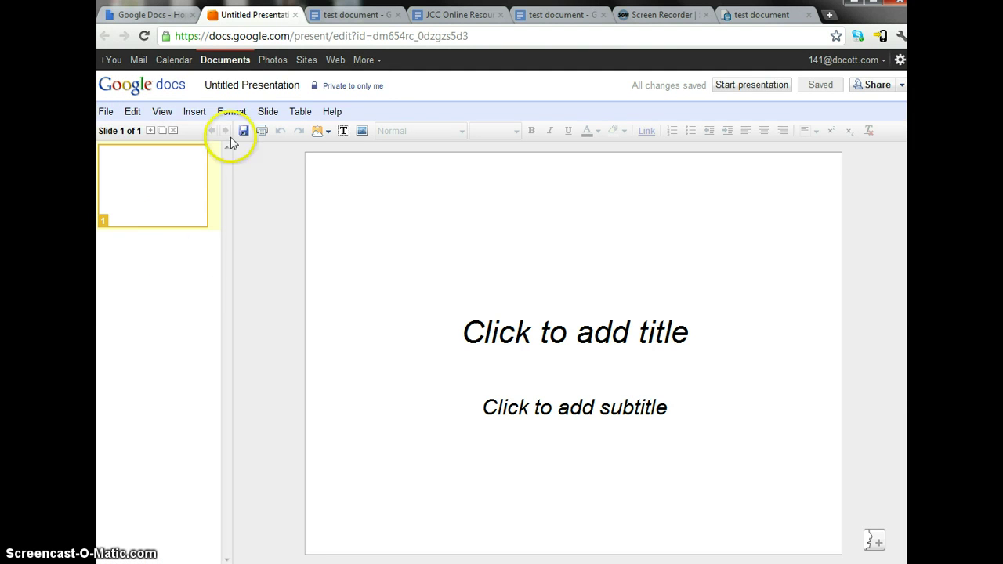
pyautogui.click(149, 15)
pyautogui.click(146, 197)
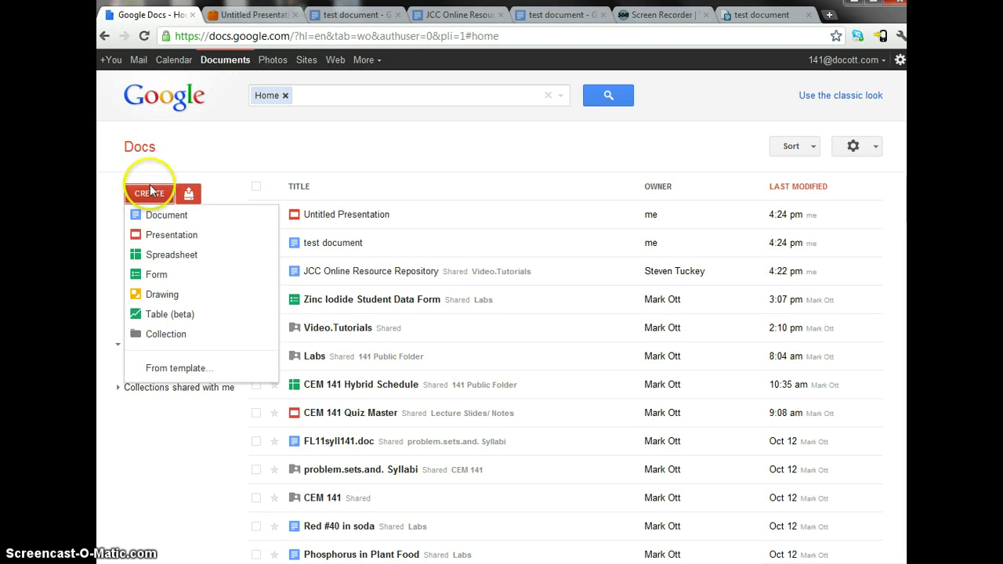
# - Create a blank Unsaved spreadsheet, look over its Functions list and File menu, then return home
pyautogui.click(153, 253)
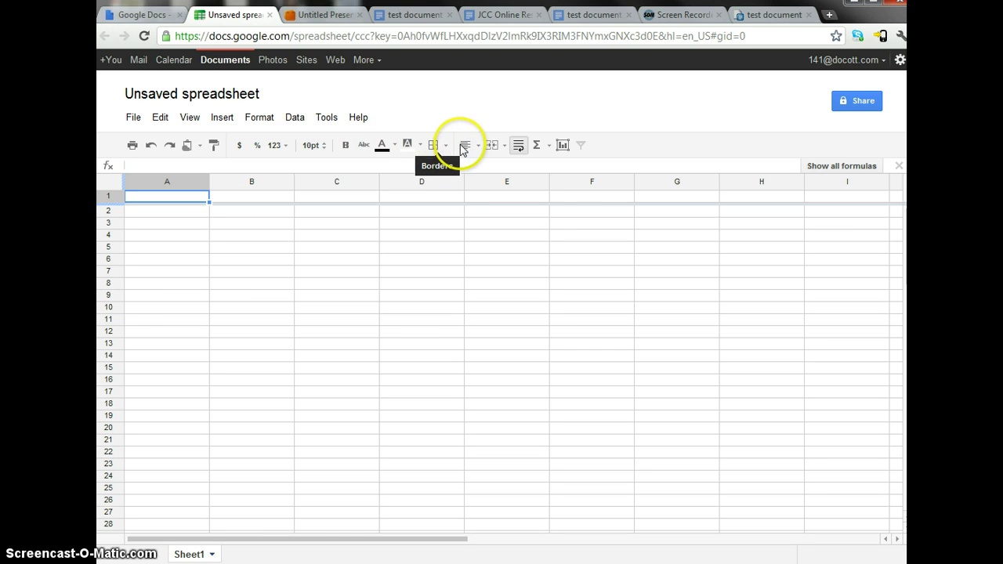
pyautogui.click(538, 151)
pyautogui.click(539, 151)
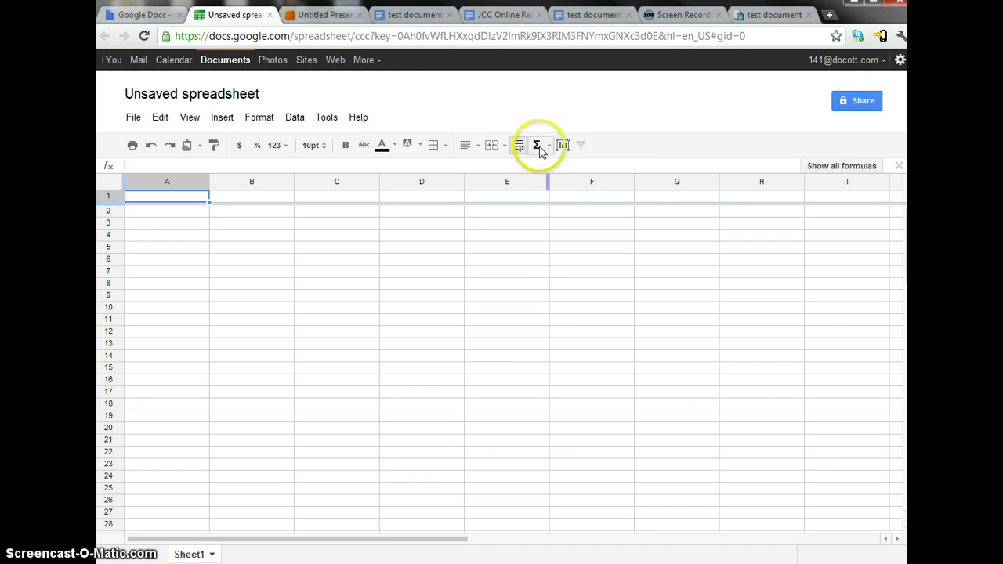
pyautogui.click(537, 151)
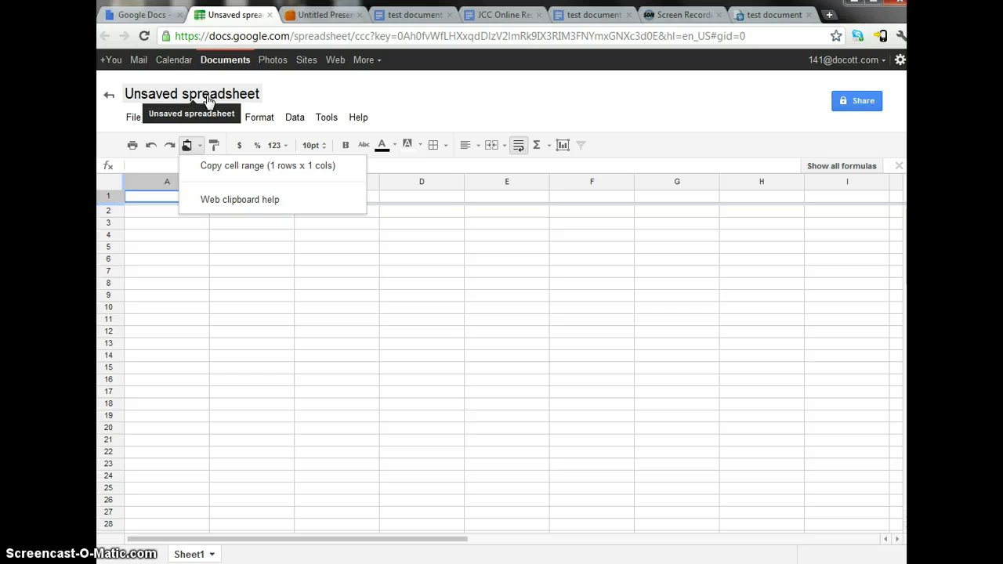
pyautogui.click(134, 118)
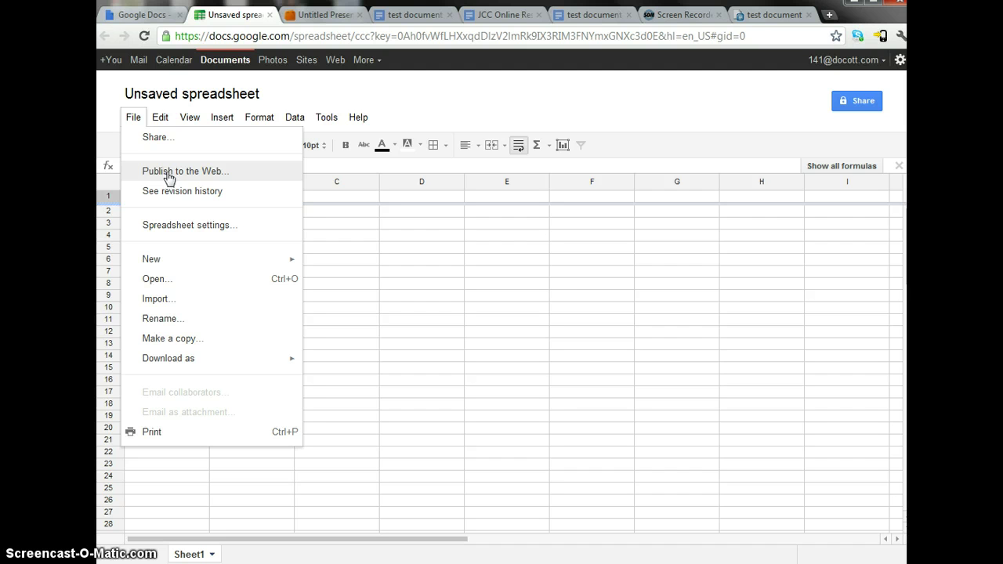
pyautogui.click(149, 14)
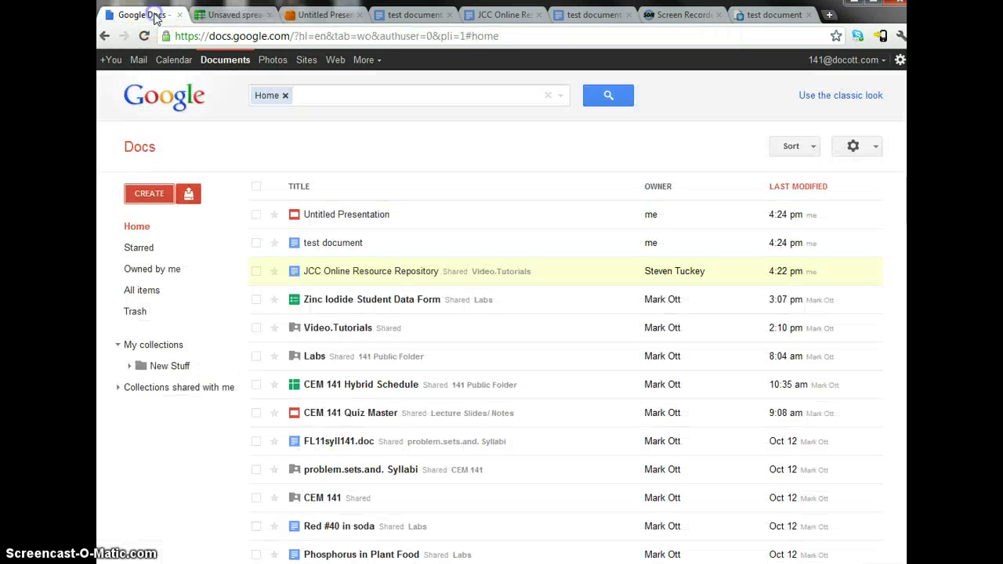
# - Create a new Untitled drawing from the Create list
pyautogui.click(311, 245)
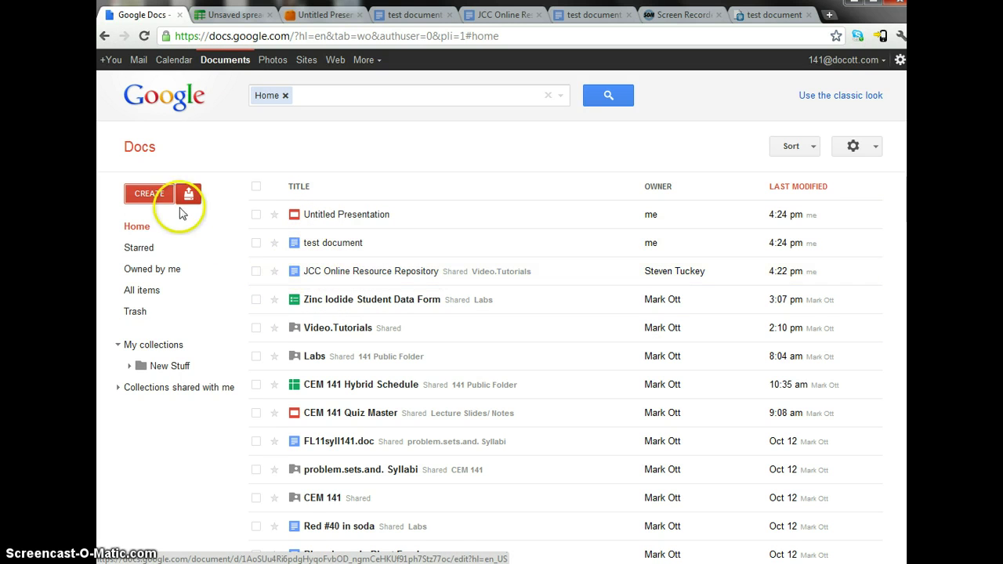
pyautogui.click(149, 196)
pyautogui.click(174, 344)
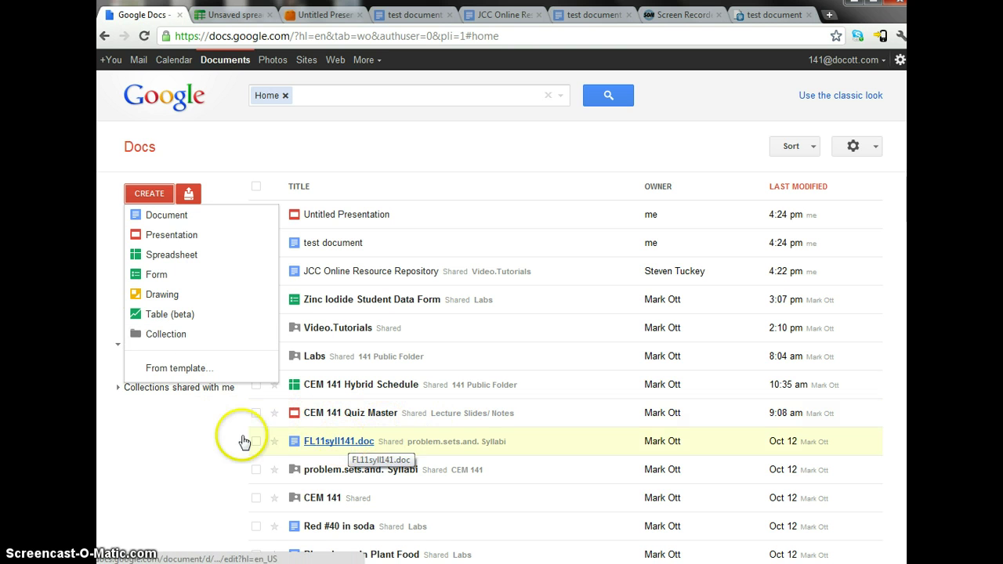
pyautogui.click(154, 296)
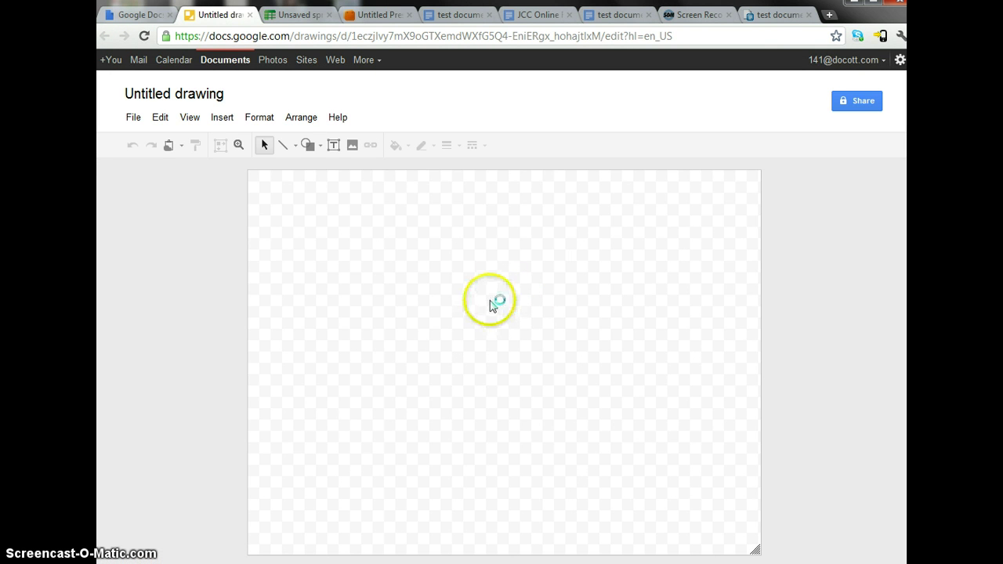
# - Draw two freehand strokes with Line > Scribble, then return to the test document
pyautogui.click(294, 146)
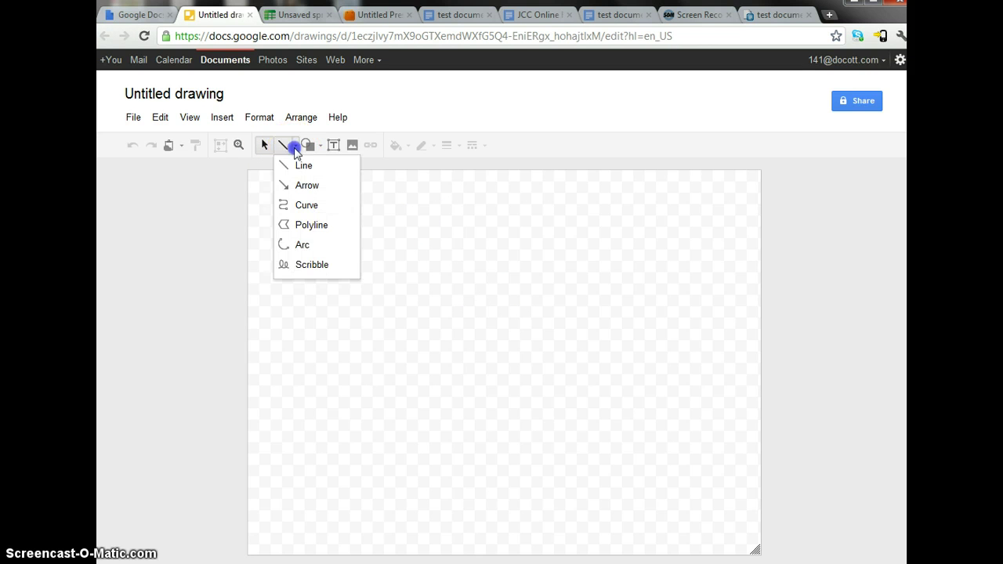
pyautogui.click(312, 266)
pyautogui.moveTo(406, 286); pyautogui.dragTo(393, 319)
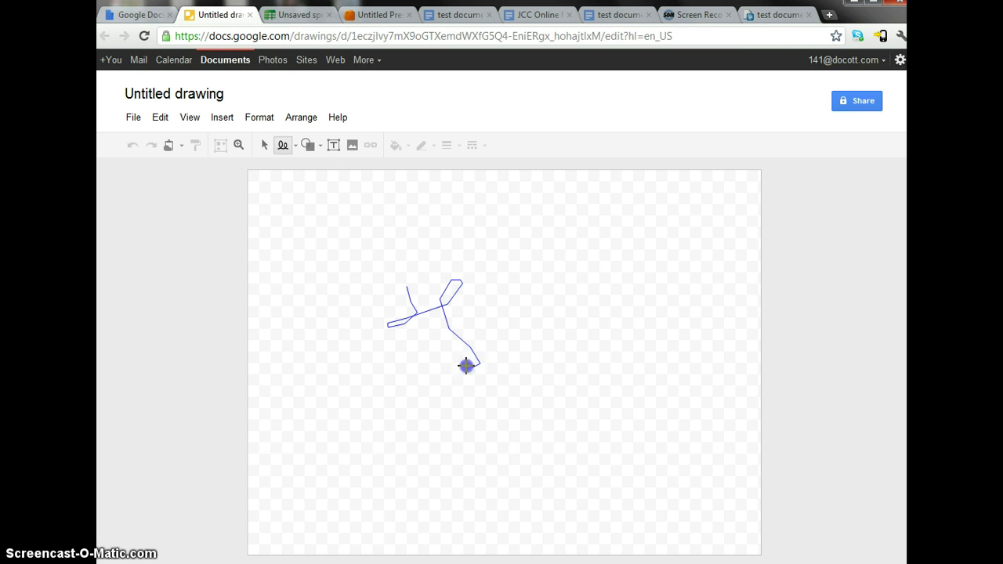
pyautogui.moveTo(549, 335); pyautogui.dragTo(549, 335)
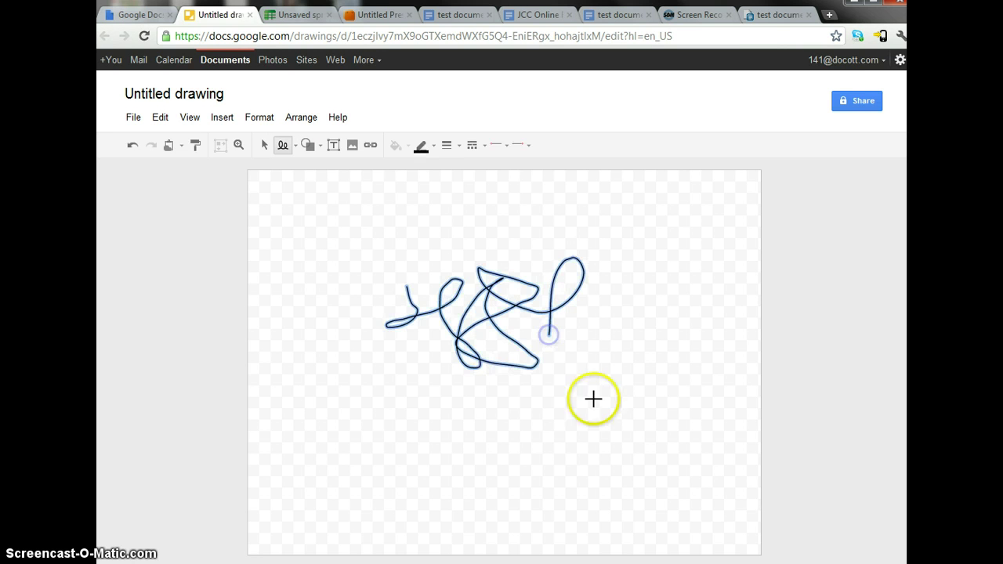
pyautogui.moveTo(440, 443); pyautogui.dragTo(595, 419)
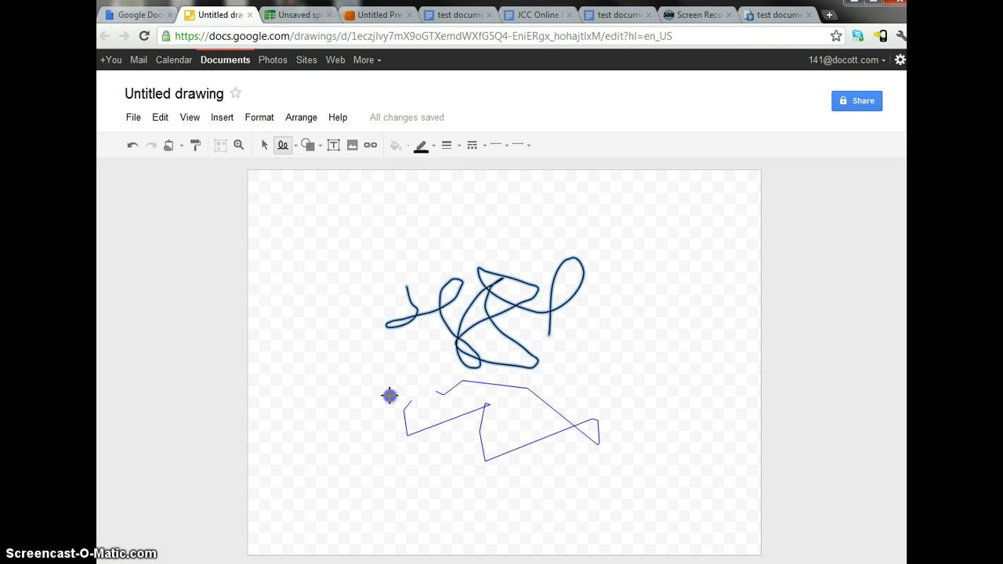
pyautogui.moveTo(390, 395); pyautogui.dragTo(466, 412)
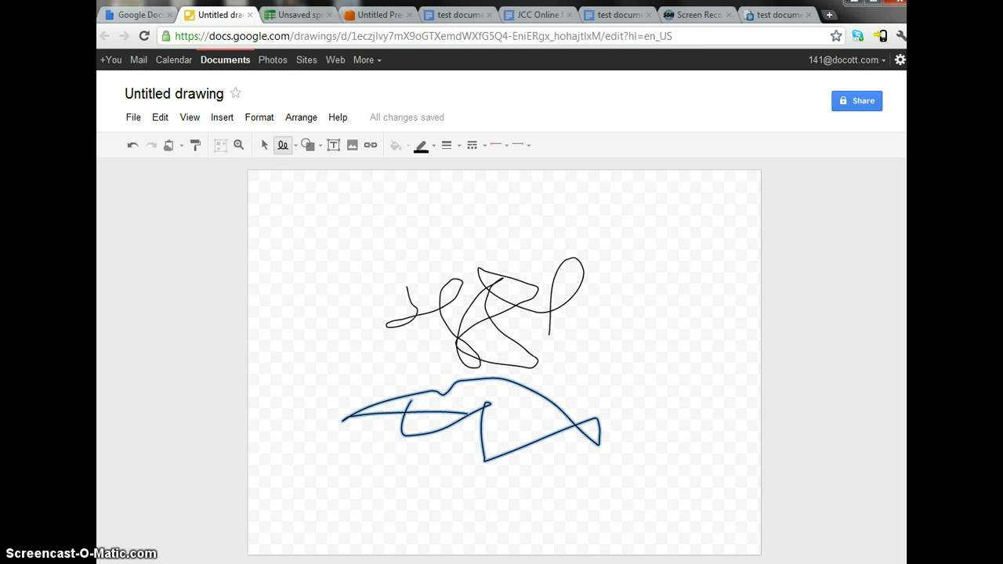
pyautogui.click(459, 14)
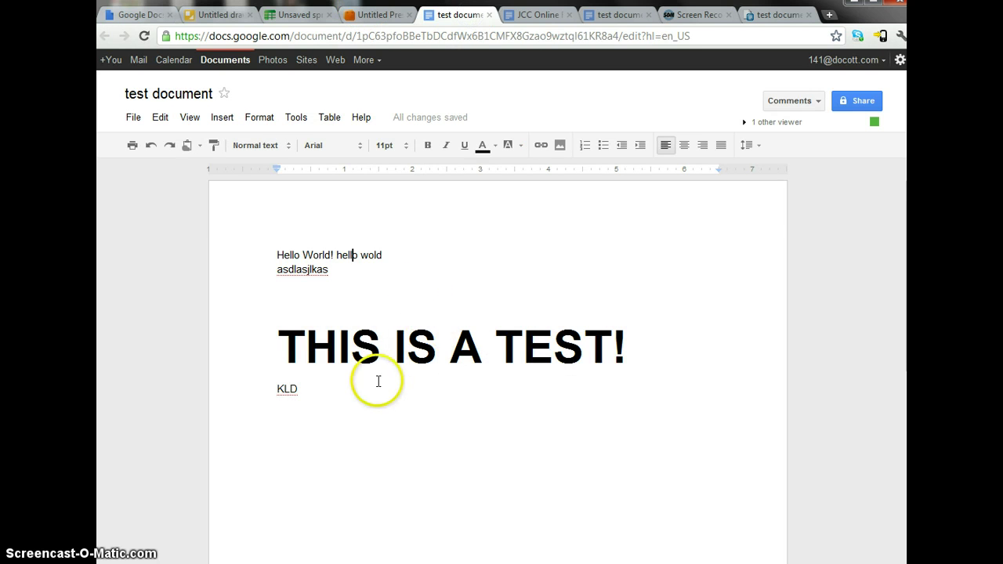
# - Place the cursor below KLD and start a new drawing with Insert > Drawing
pyautogui.moveTo(382, 348); pyautogui.dragTo(372, 403)
pyautogui.click(314, 403)
pyautogui.click(221, 118)
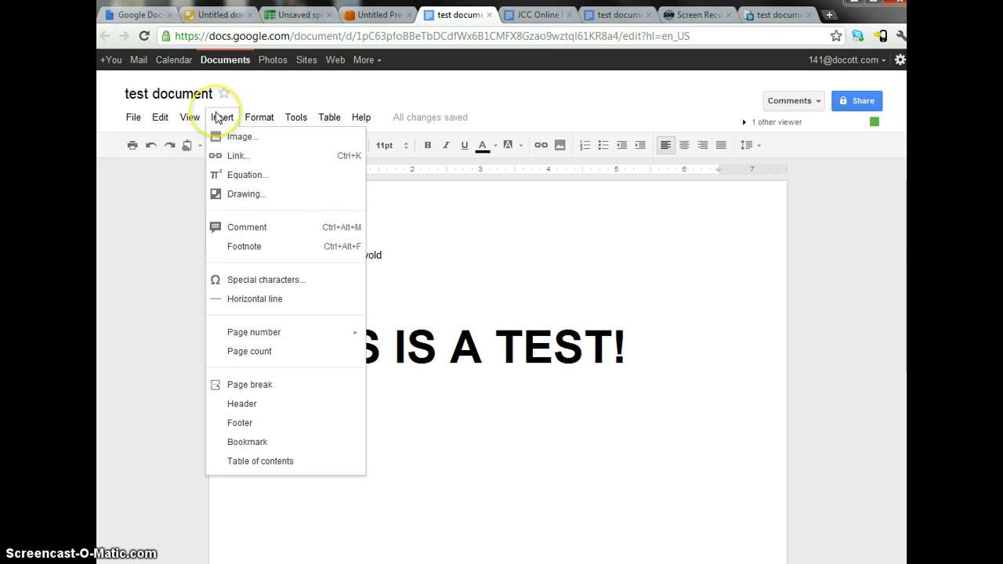
pyautogui.click(237, 197)
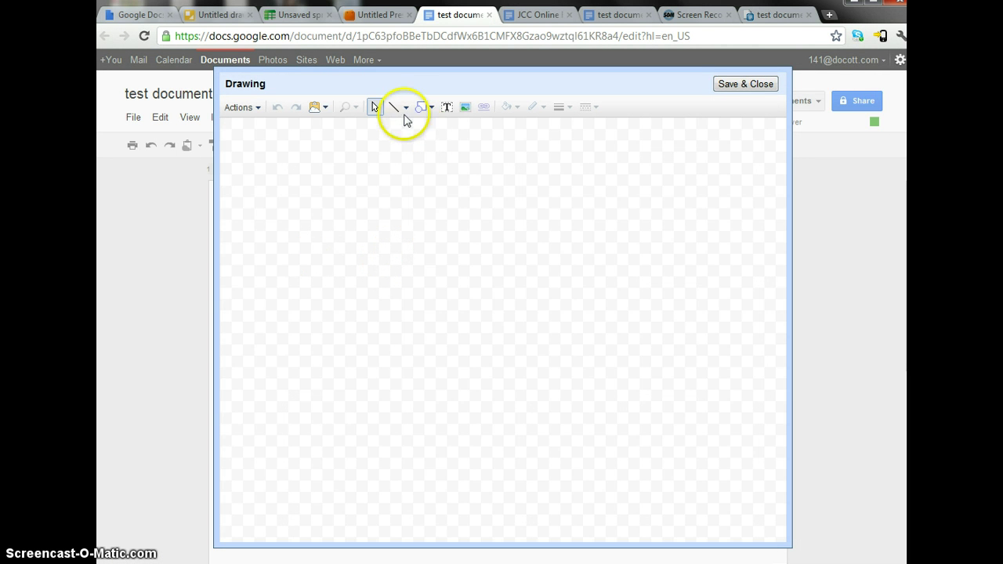
# - Draw a freehand scribble and save it into the document below KLD
pyautogui.click(405, 109)
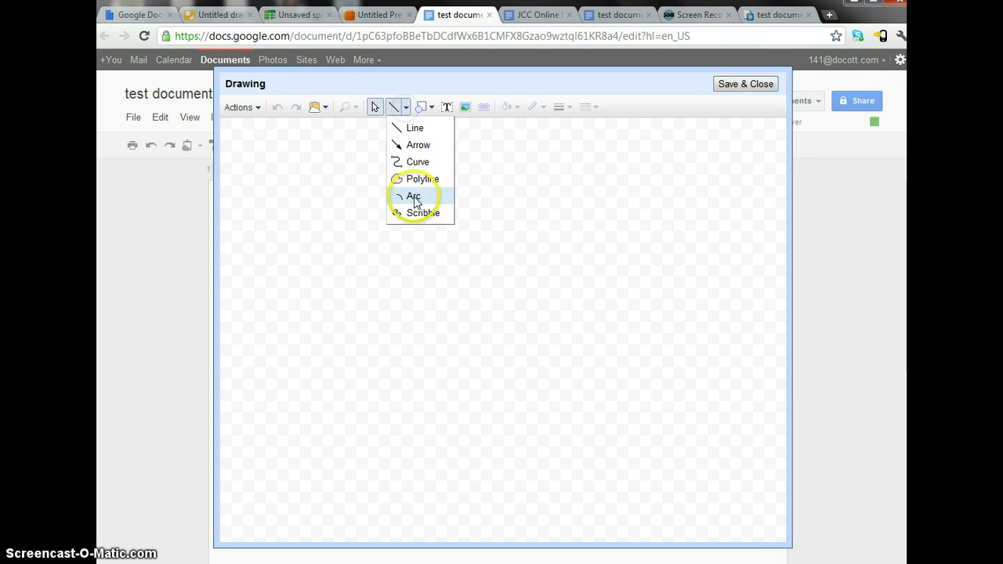
pyautogui.click(416, 212)
pyautogui.moveTo(415, 223); pyautogui.dragTo(432, 288)
pyautogui.moveTo(520, 246); pyautogui.dragTo(548, 225)
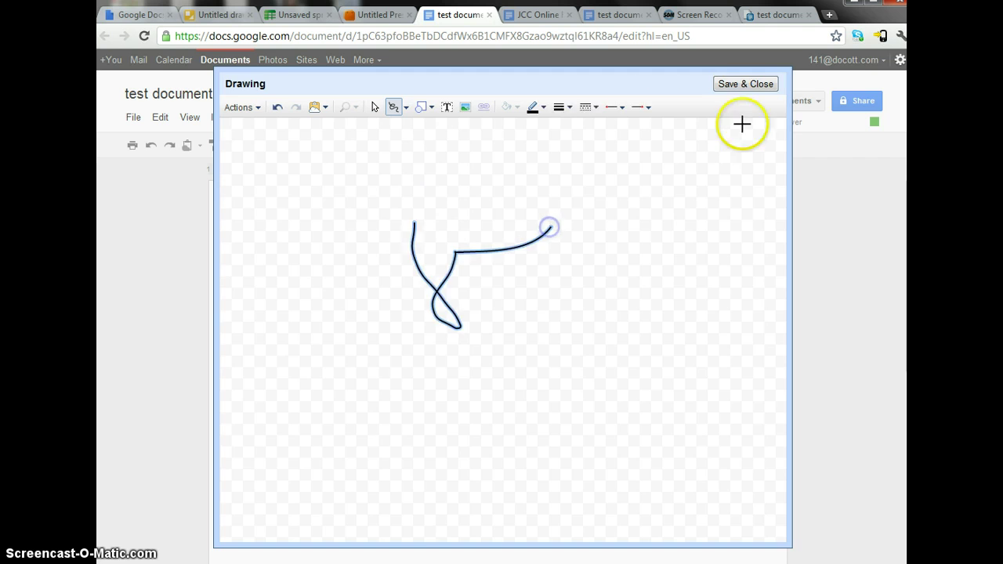
pyautogui.click(745, 84)
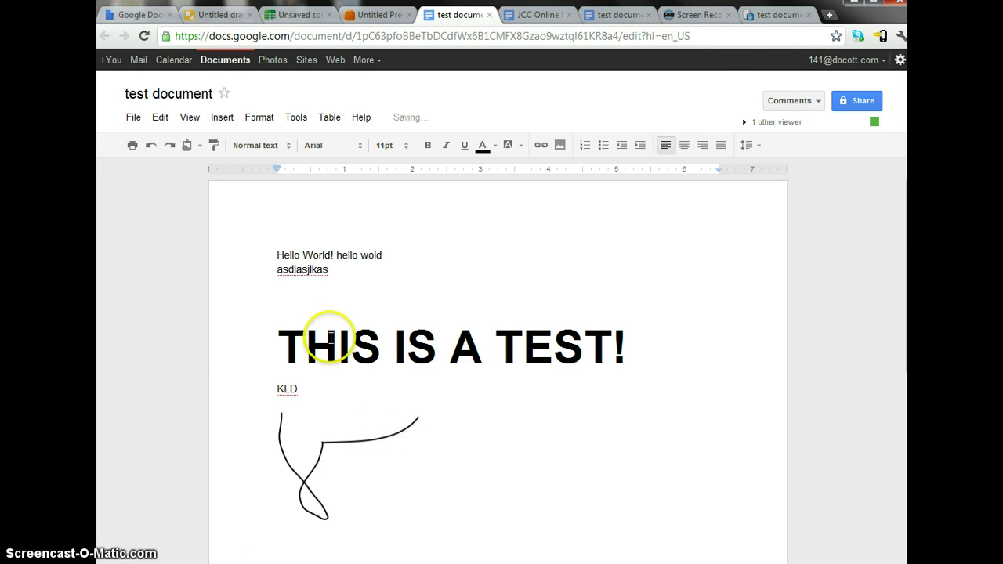
pyautogui.click(278, 311)
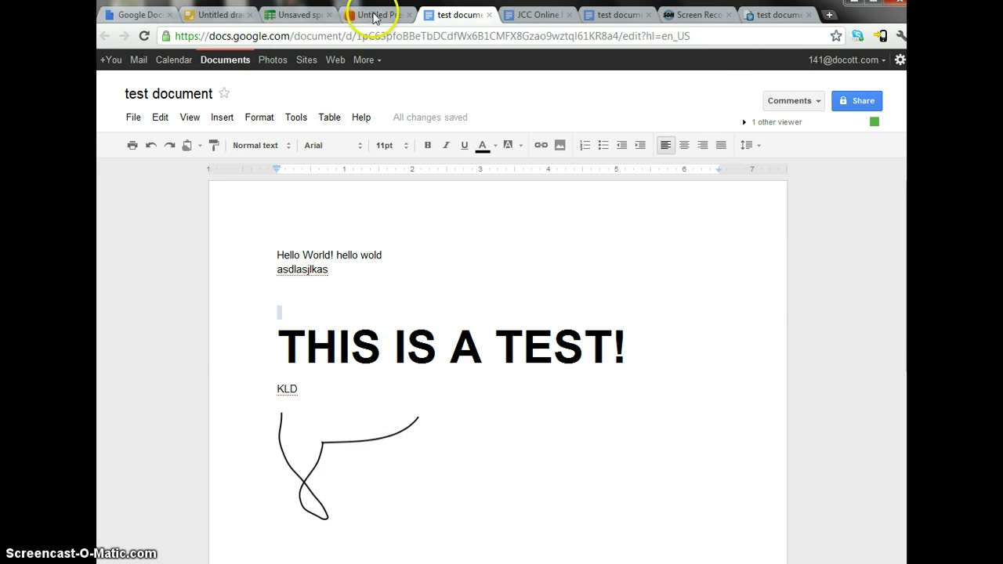
# - Rename the untitled drawing to 'drawing reference'
pyautogui.click(240, 19)
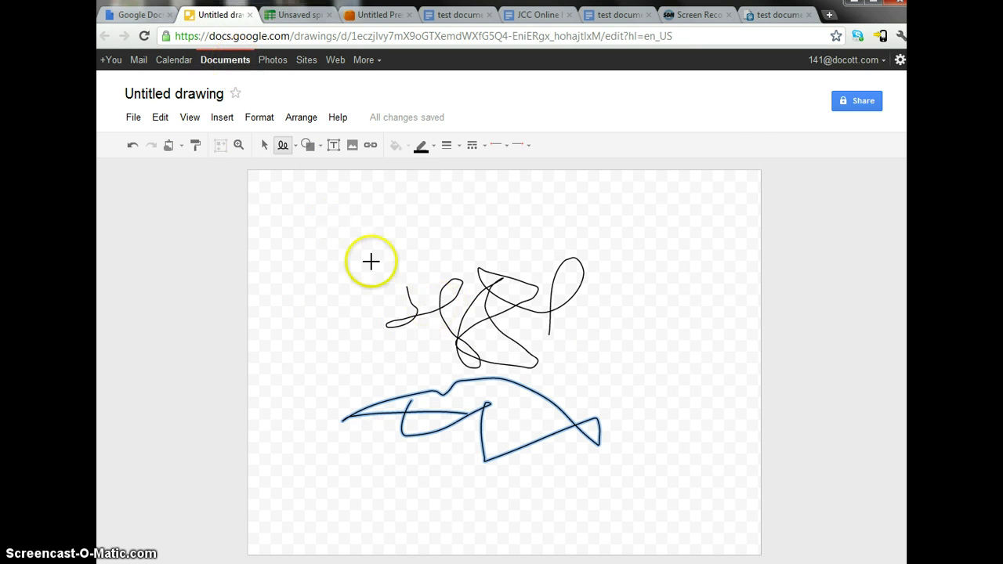
pyautogui.click(201, 95)
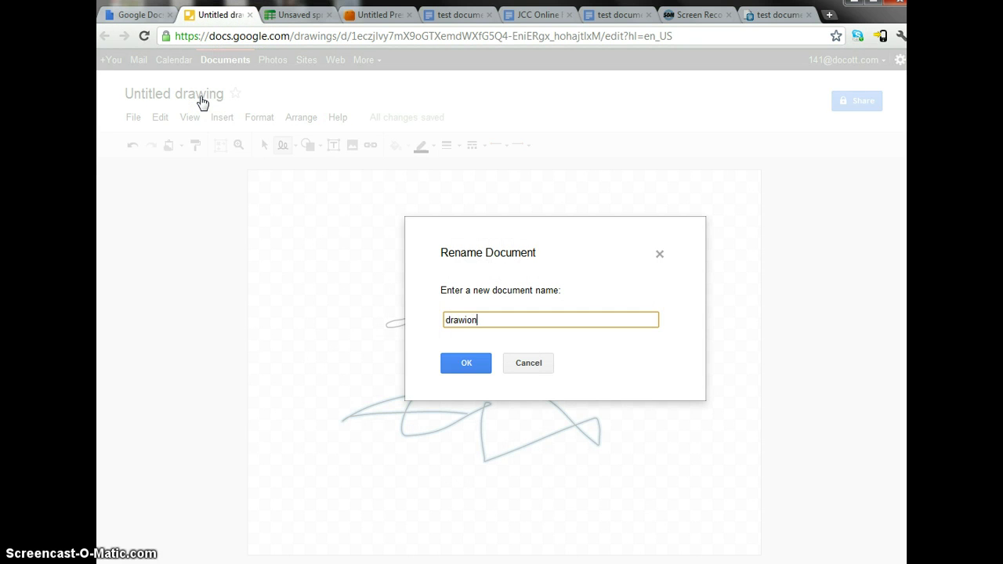
pyautogui.write('drawing reference')
pyautogui.press('Return')
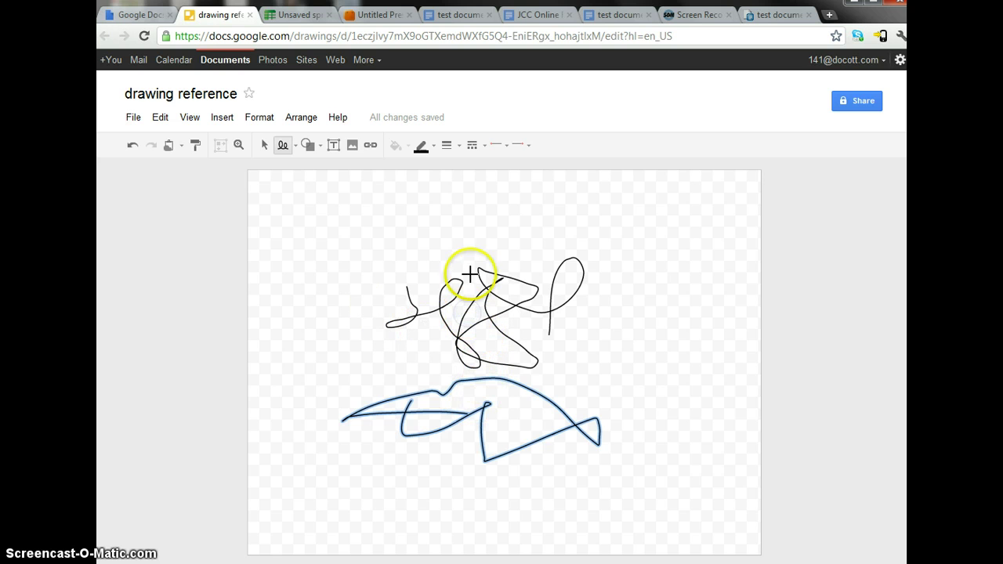
# - Copy the drawing's upper scribble to the web clipboard, then return to the test document
pyautogui.click(264, 145)
pyautogui.click(442, 301)
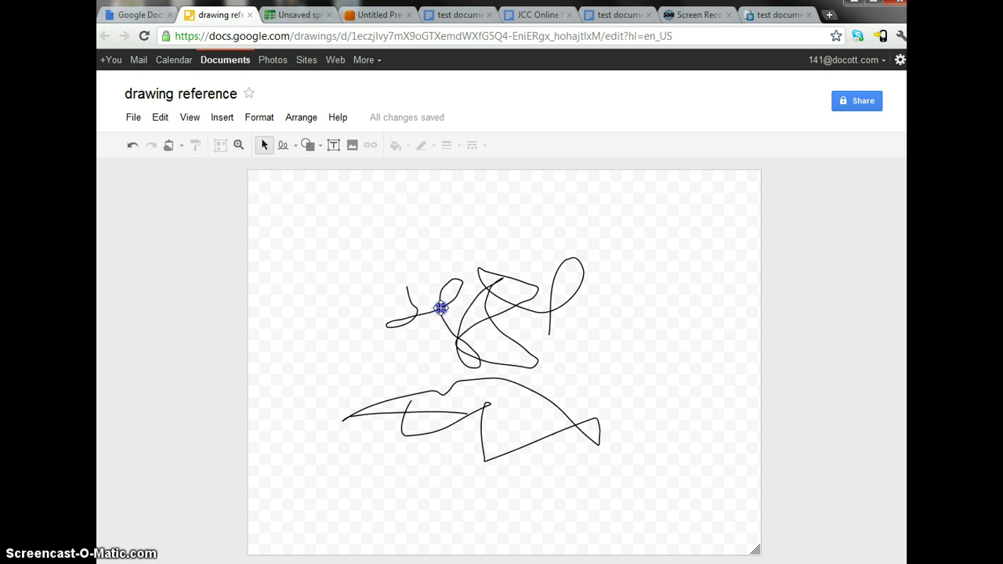
pyautogui.click(440, 308)
pyautogui.moveTo(443, 415); pyautogui.dragTo(452, 448)
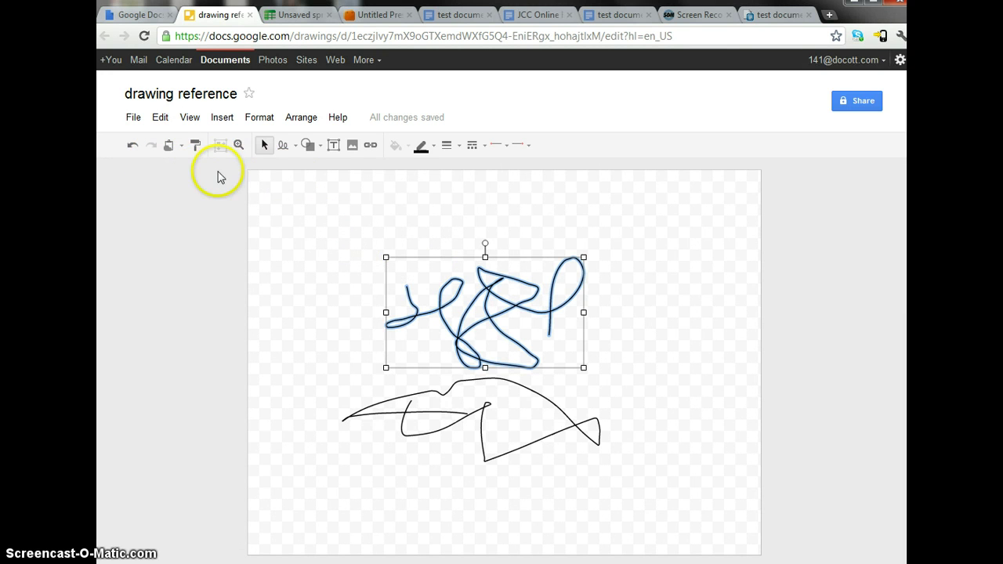
pyautogui.click(180, 148)
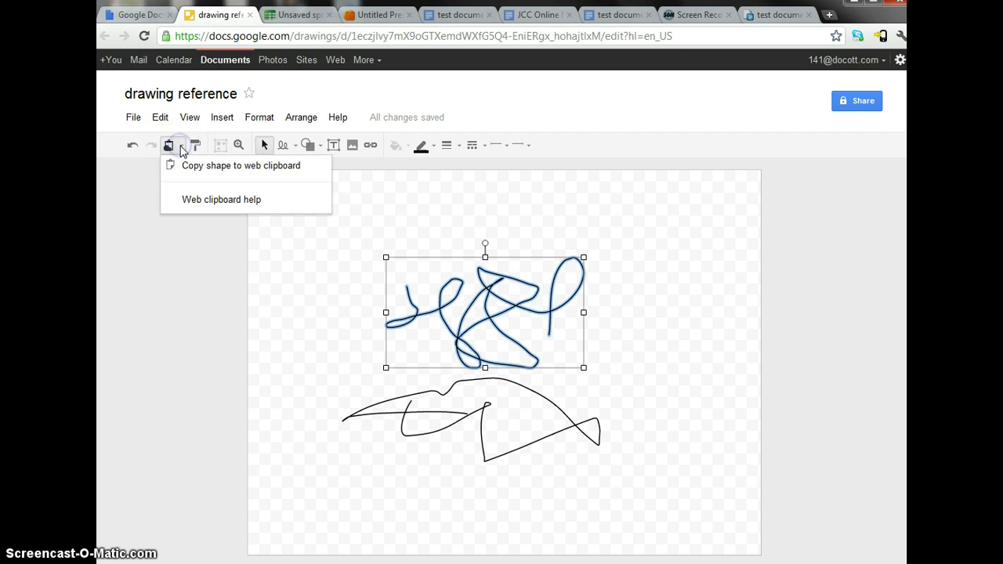
pyautogui.click(179, 148)
pyautogui.click(171, 148)
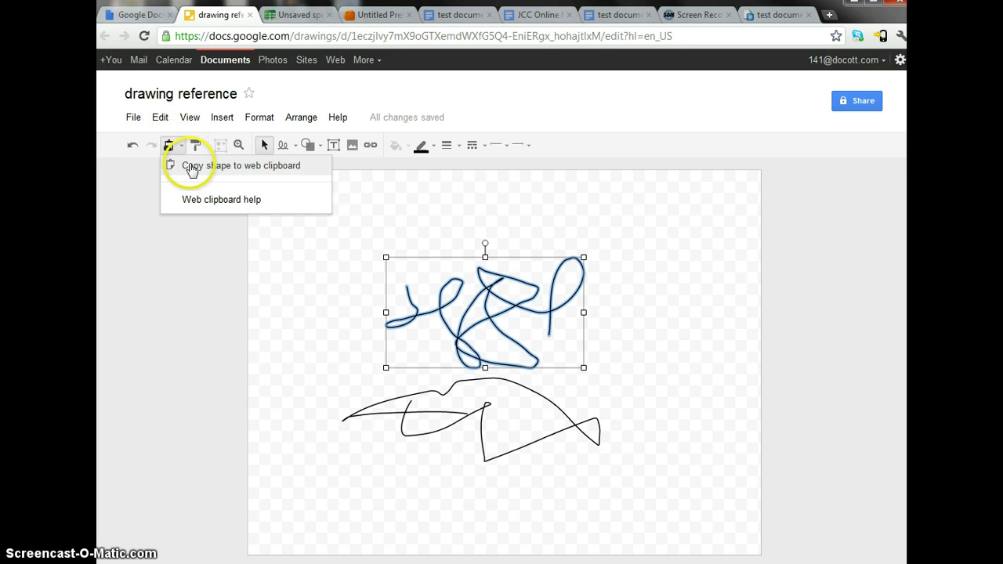
pyautogui.click(192, 168)
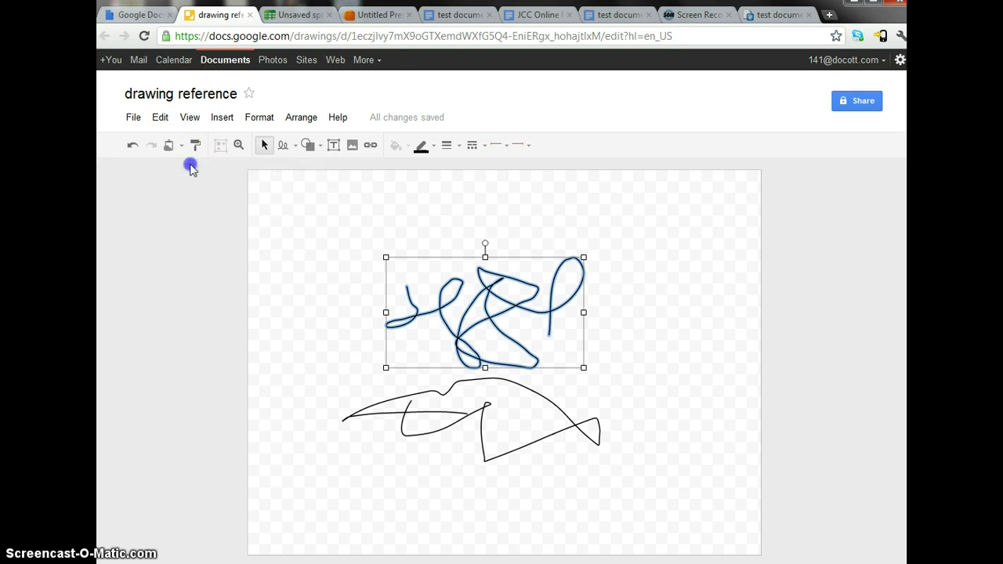
pyautogui.click(466, 21)
pyautogui.click(282, 306)
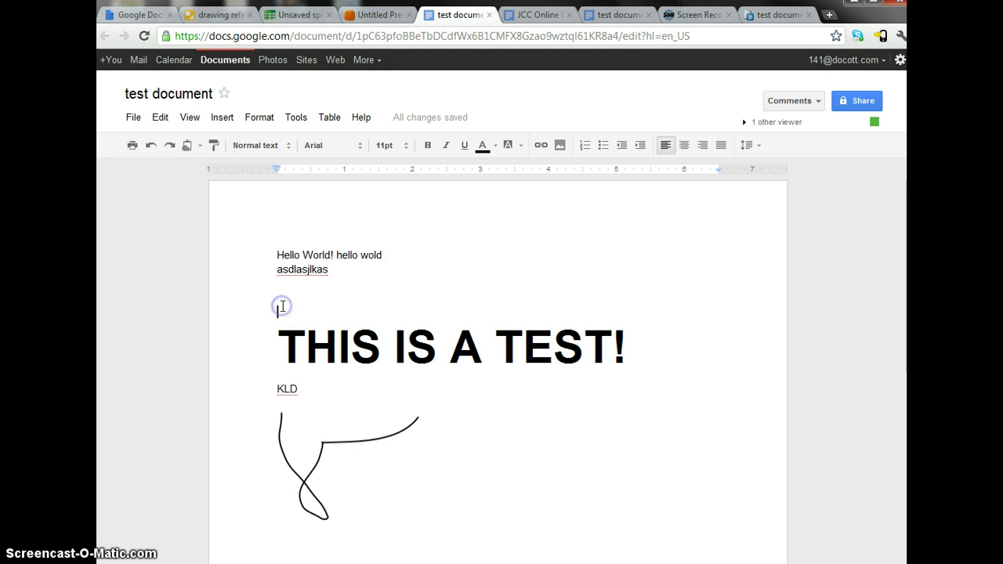
# - Paste the scribble shape from the web clipboard above the THIS IS A TEST! heading
pyautogui.click(188, 147)
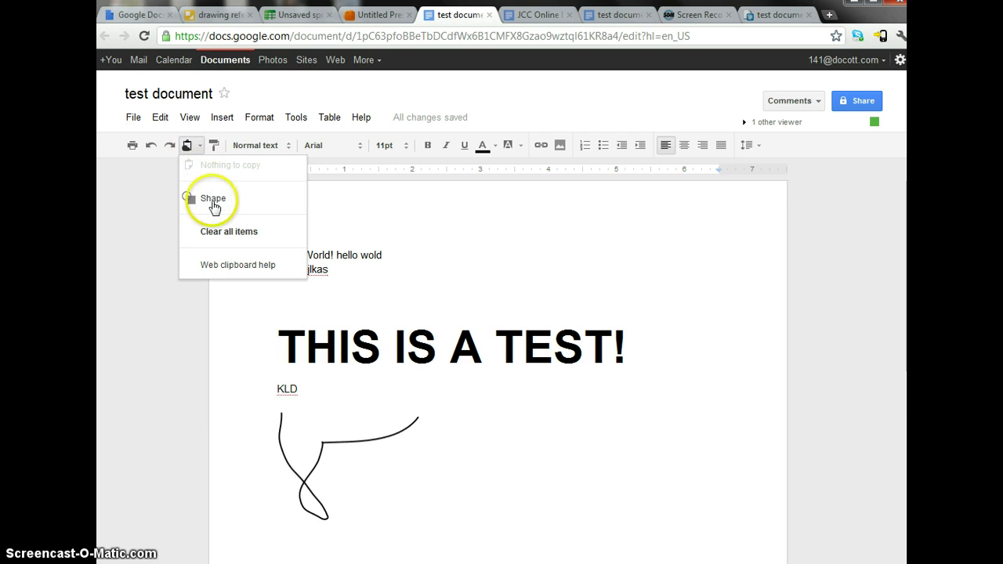
pyautogui.moveTo(215, 210)
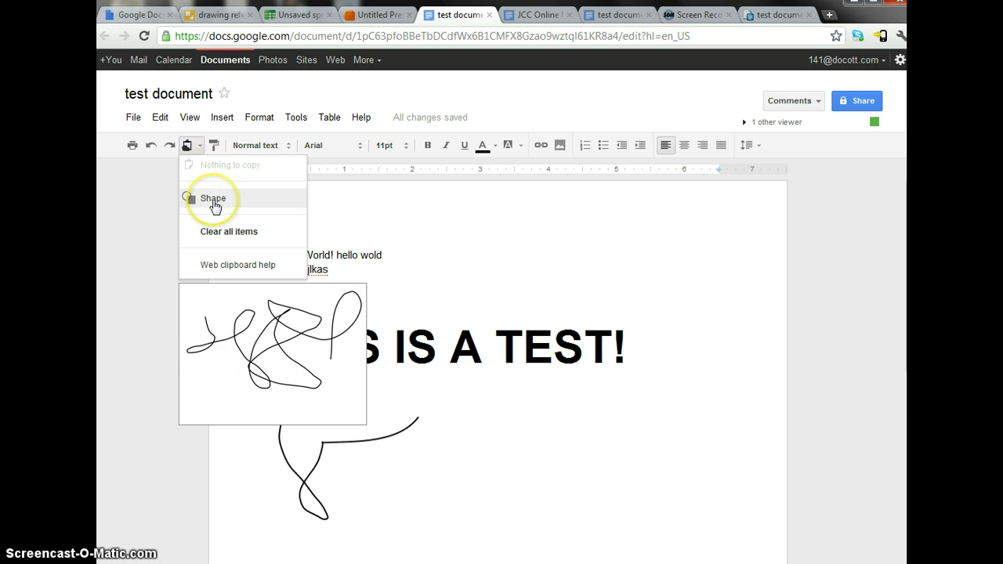
pyautogui.click(212, 199)
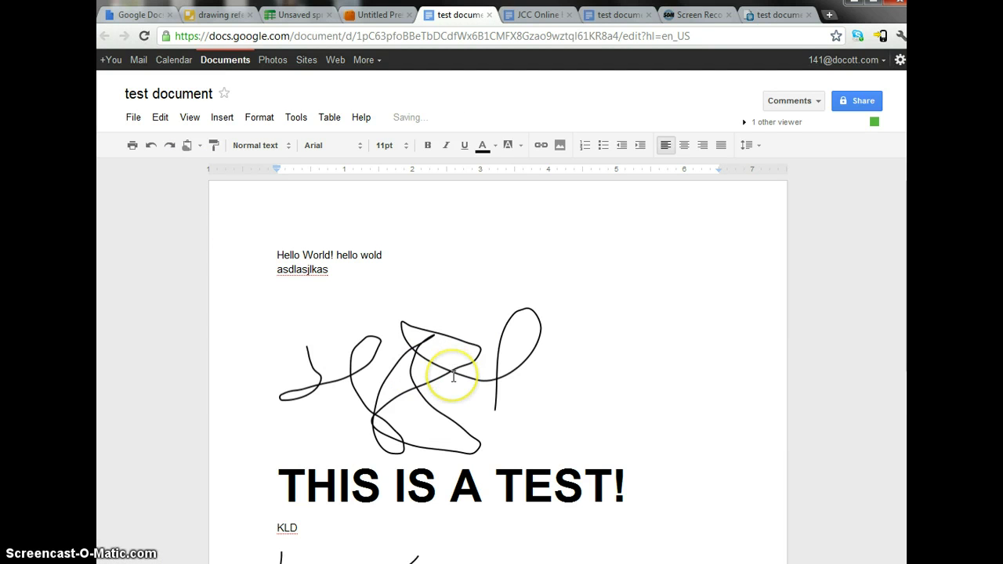
pyautogui.click(414, 361)
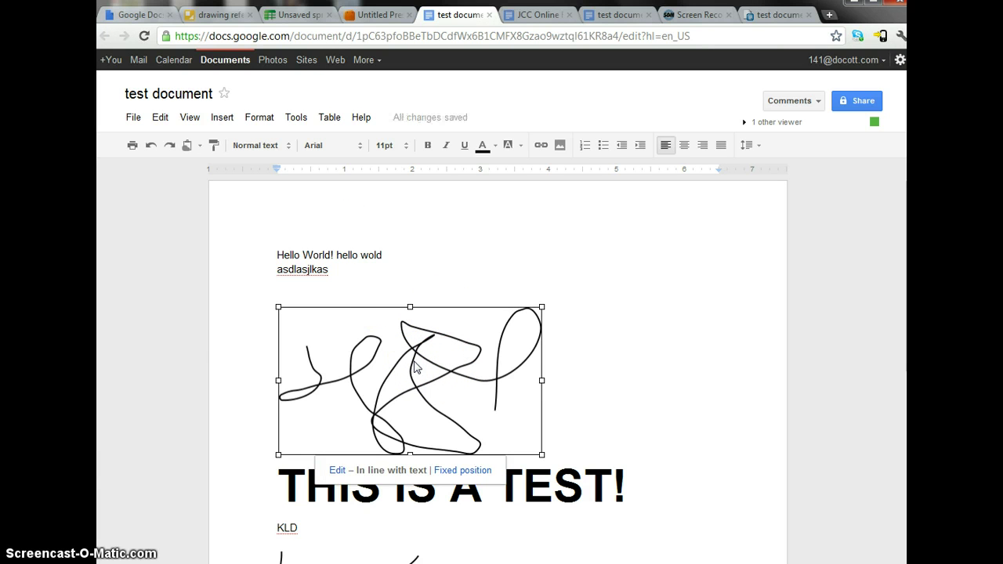
pyautogui.click(314, 255)
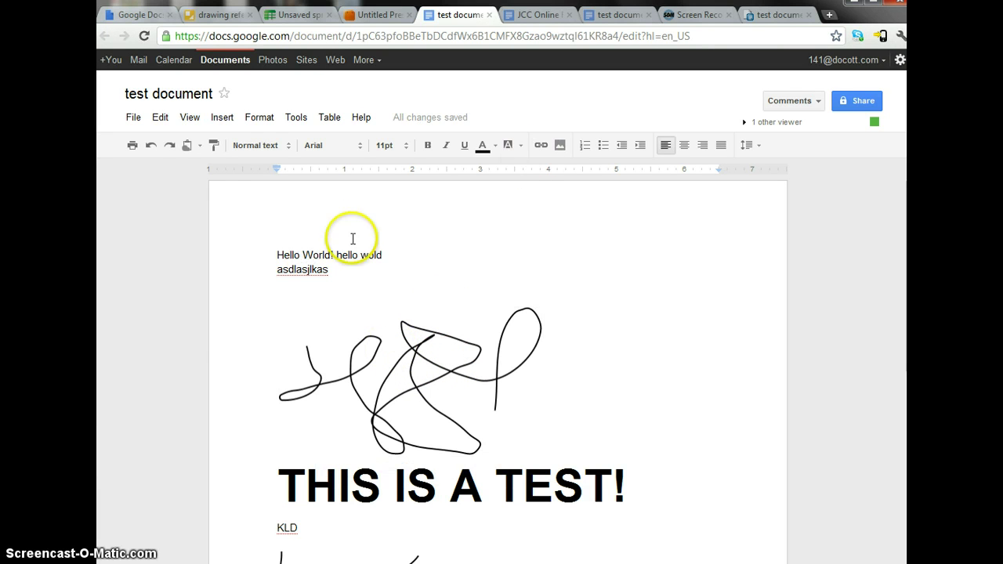
pyautogui.click(780, 16)
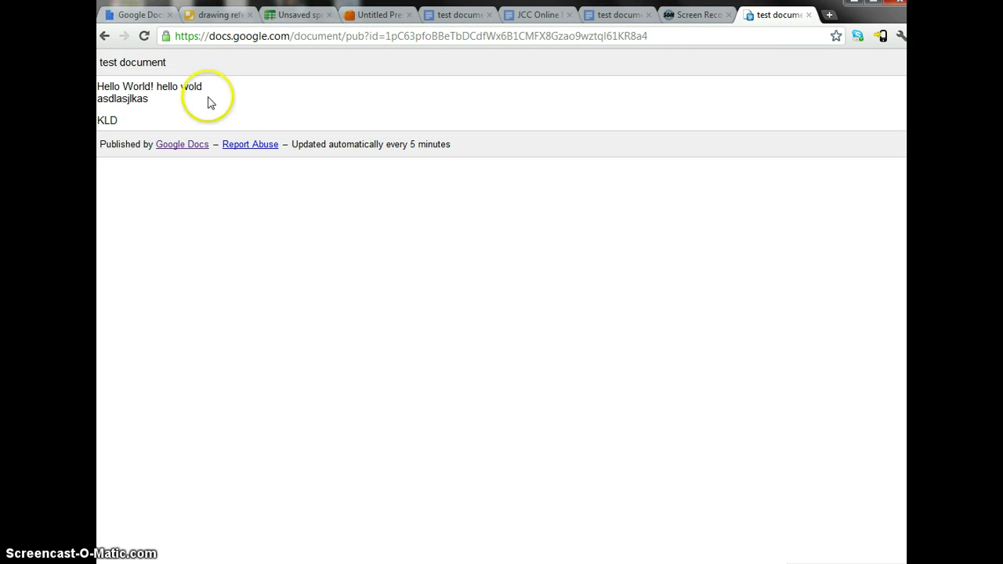
# - Reload the published document, then bring up the Unsaved spreadsheet via the drawing reference tab
pyautogui.click(144, 37)
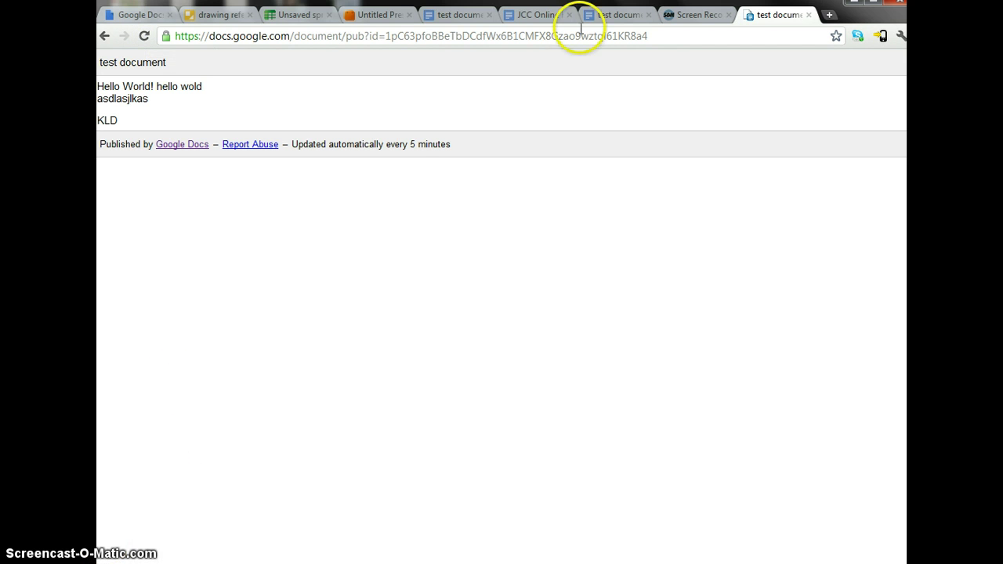
pyautogui.click(225, 16)
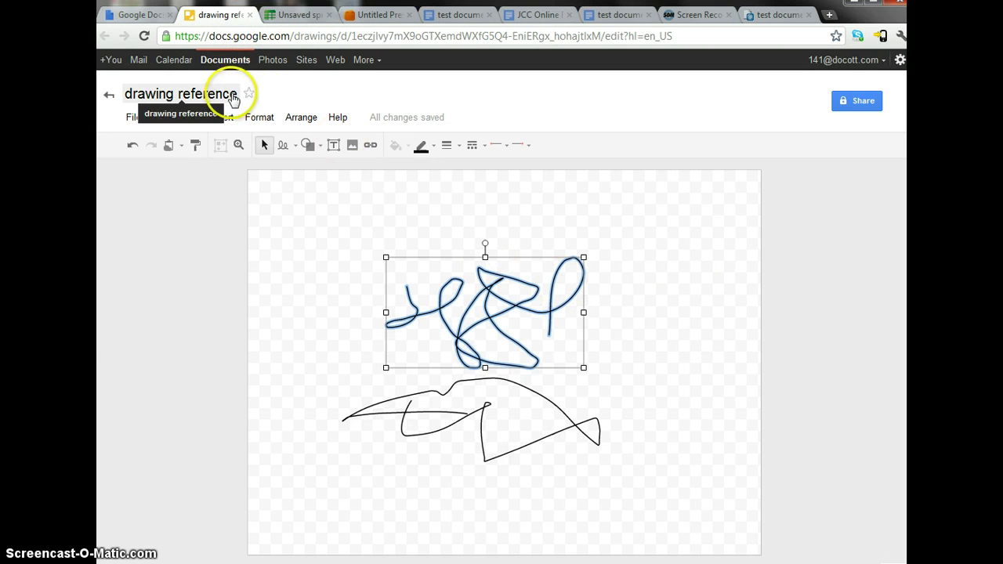
pyautogui.click(296, 14)
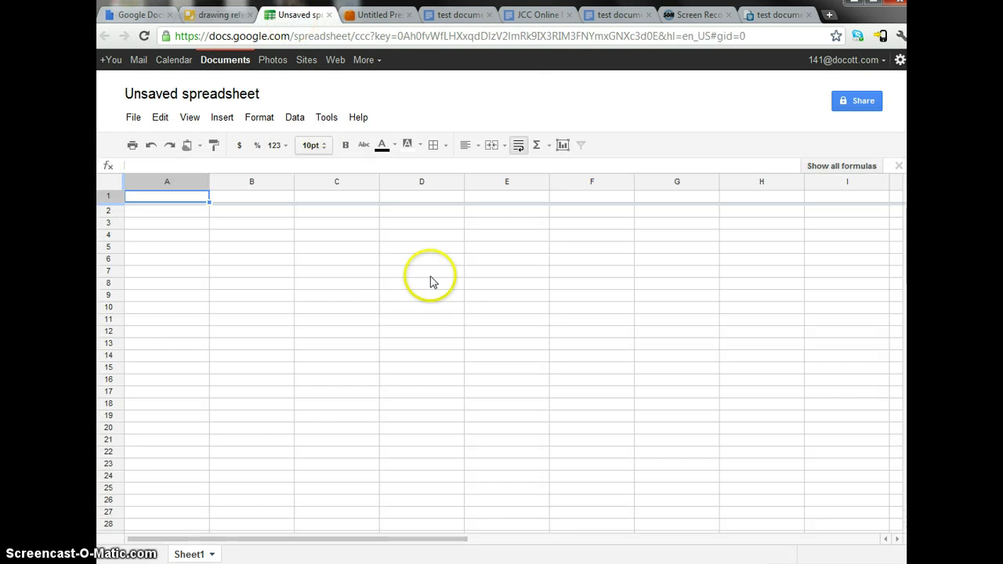
pyautogui.click(329, 275)
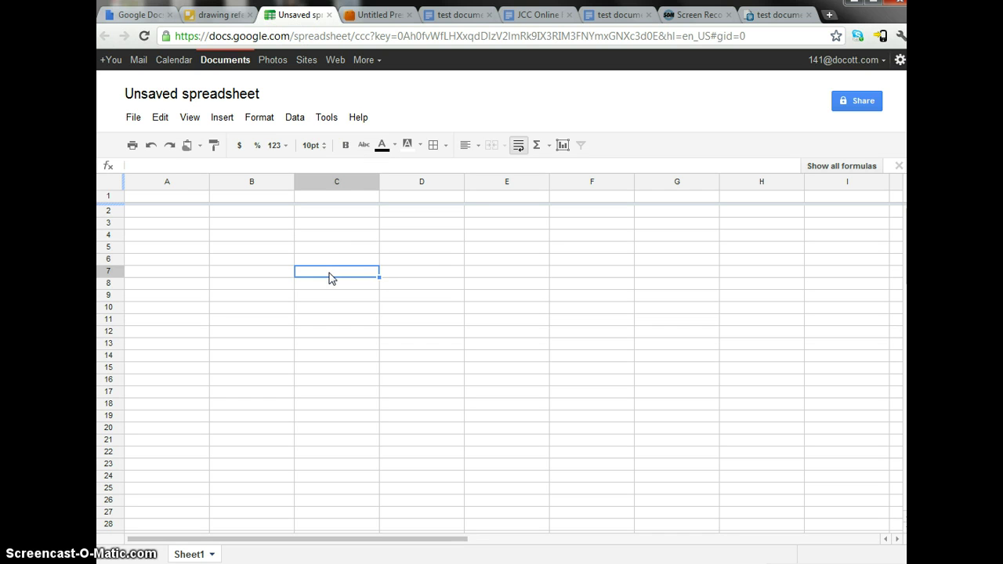
pyautogui.write('1234876123')
pyautogui.press('Return')
pyautogui.write('123o12389')
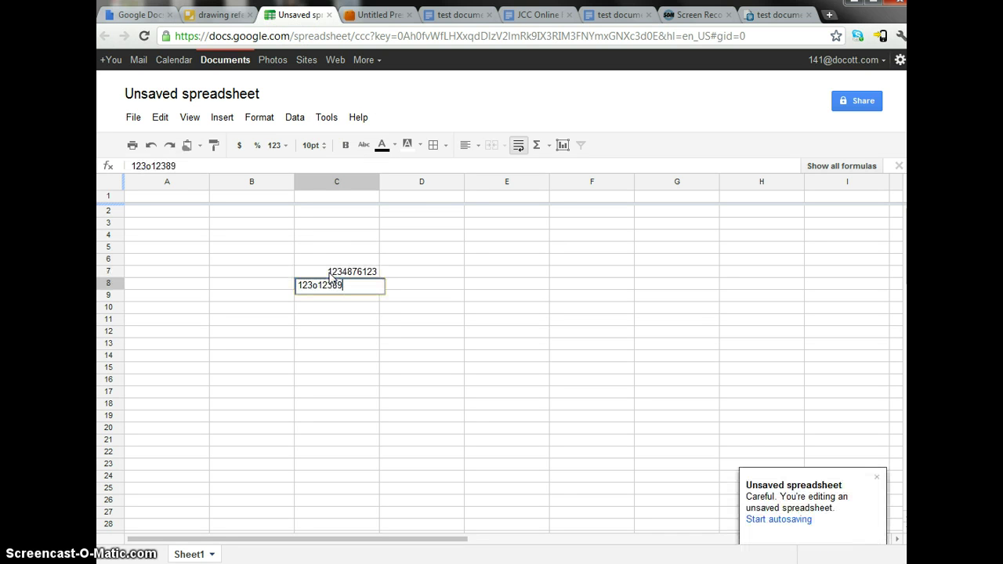
pyautogui.press('Return')
pyautogui.write('kqwejh')
pyautogui.press('Return')
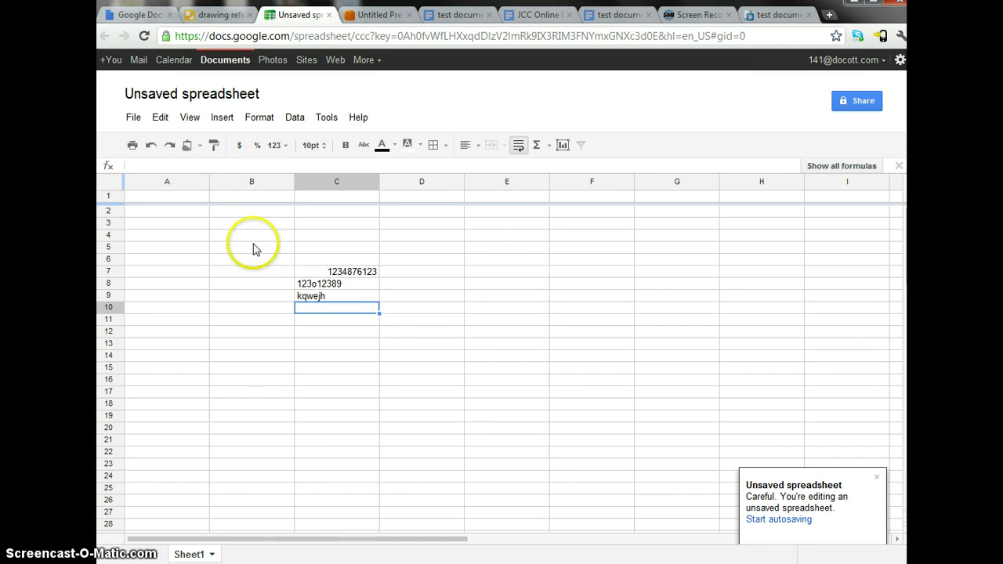
# - Copy the cell block B5:D13 to the web clipboard and return to the test document
pyautogui.moveTo(253, 247); pyautogui.dragTo(384, 345)
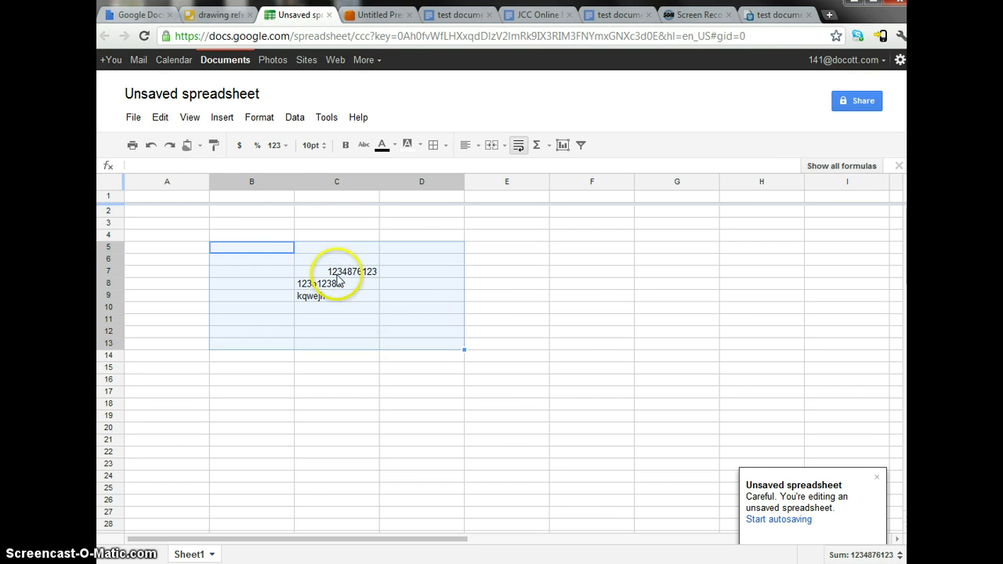
pyautogui.click(196, 147)
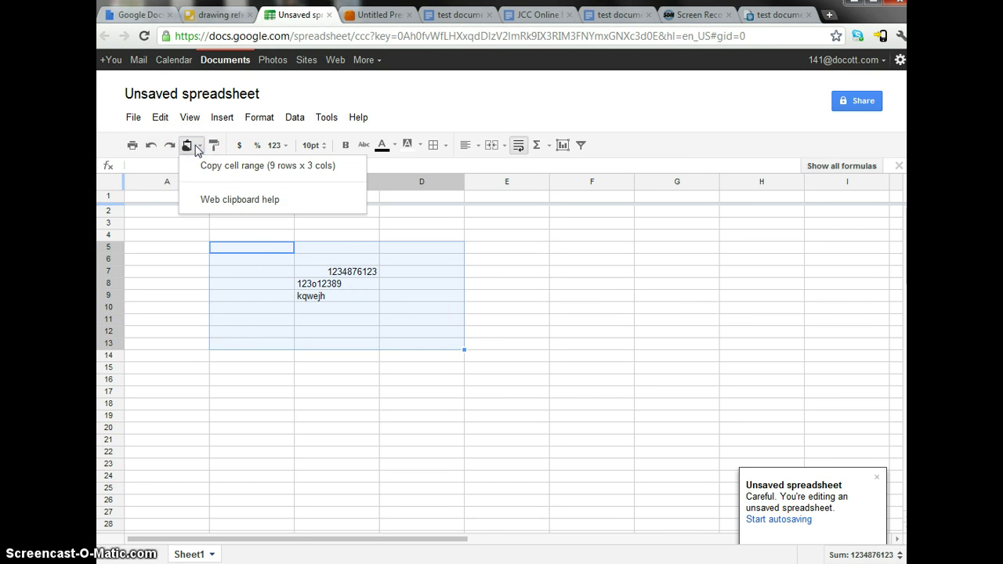
pyautogui.click(224, 168)
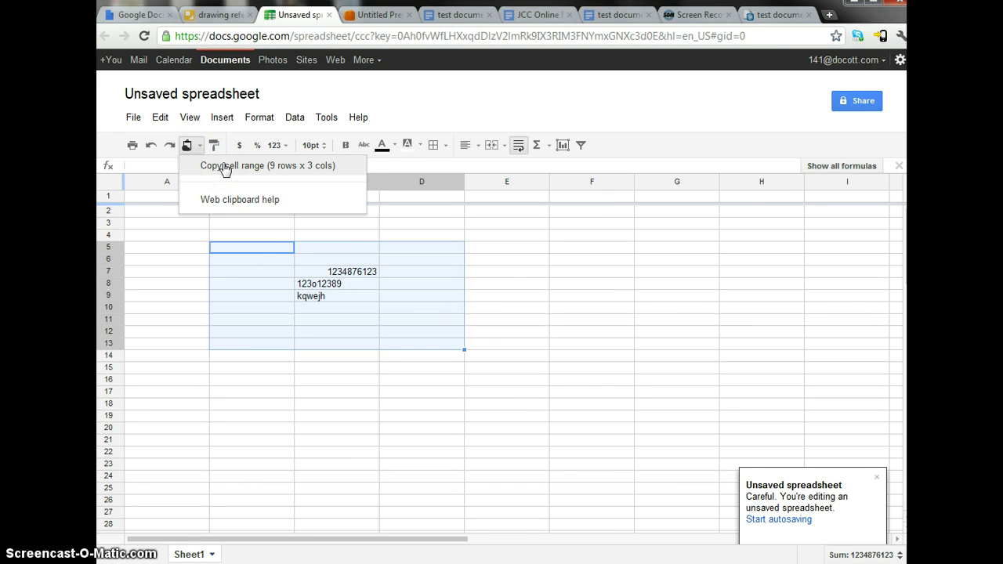
pyautogui.click(224, 167)
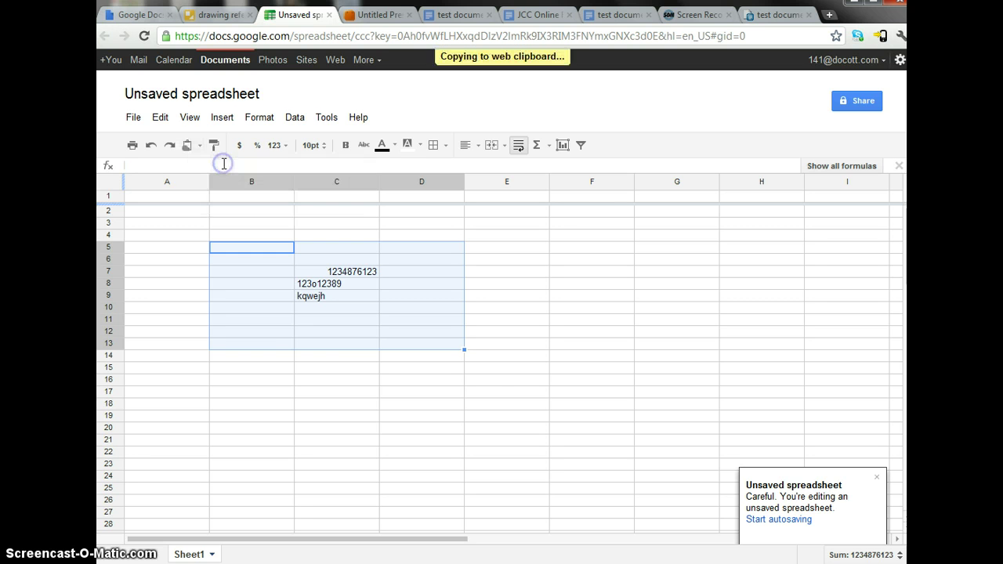
pyautogui.click(457, 15)
# - Add blank lines after asdlasjlkas and paste the 9x3 cell range there as a table
pyautogui.click(341, 269)
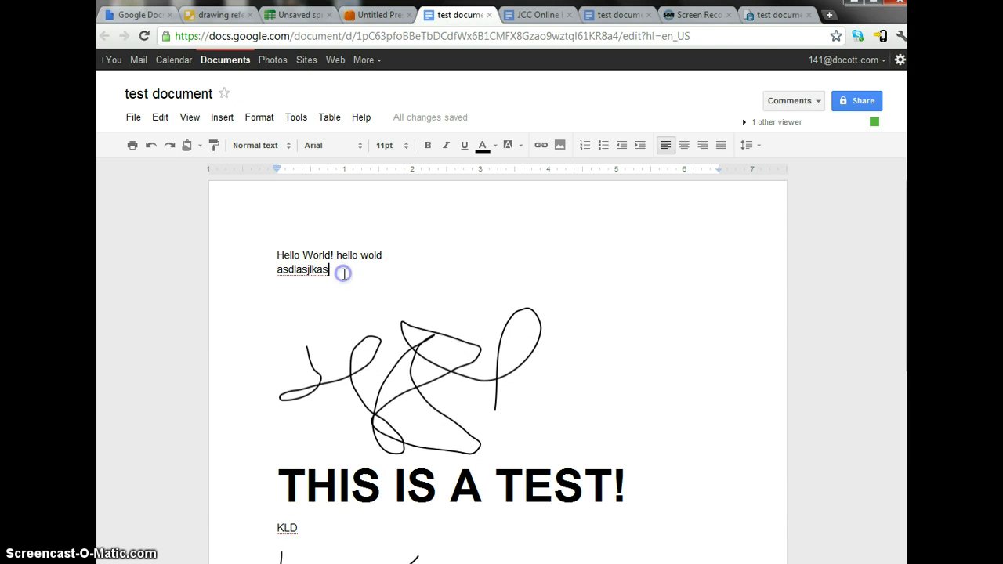
pyautogui.press('Return')
pyautogui.press('Return')
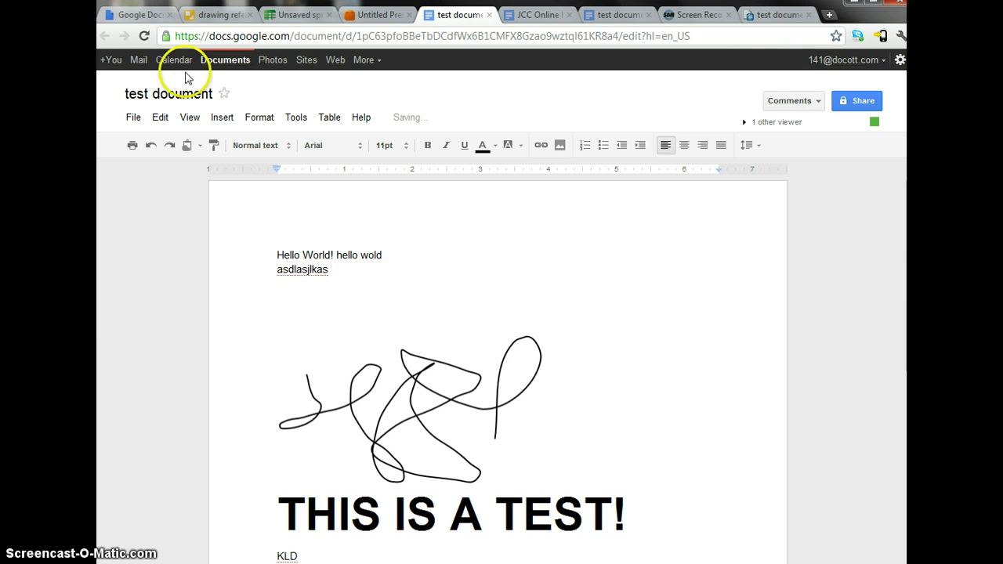
pyautogui.click(188, 145)
pyautogui.moveTo(197, 198)
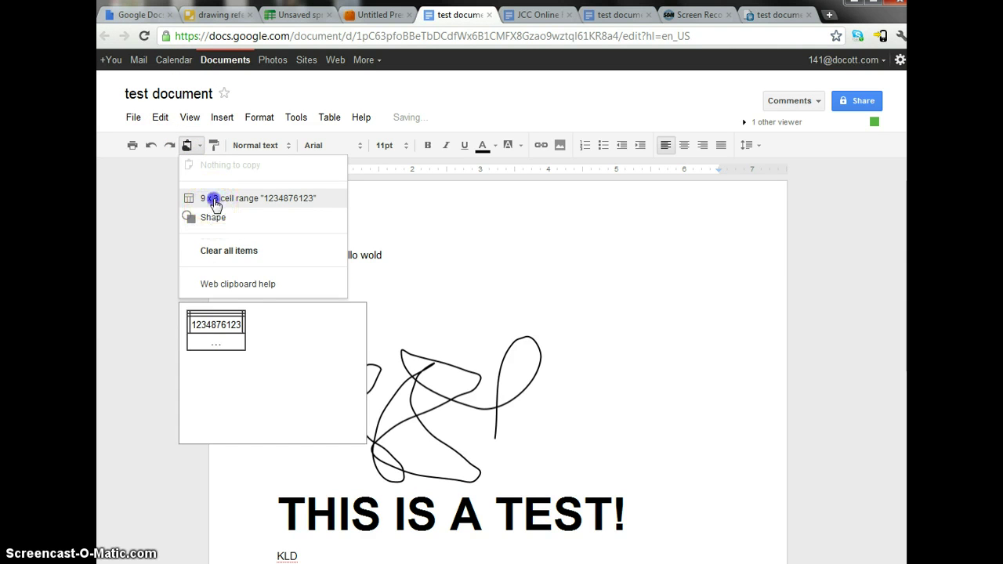
pyautogui.click(215, 201)
pyautogui.click(340, 359)
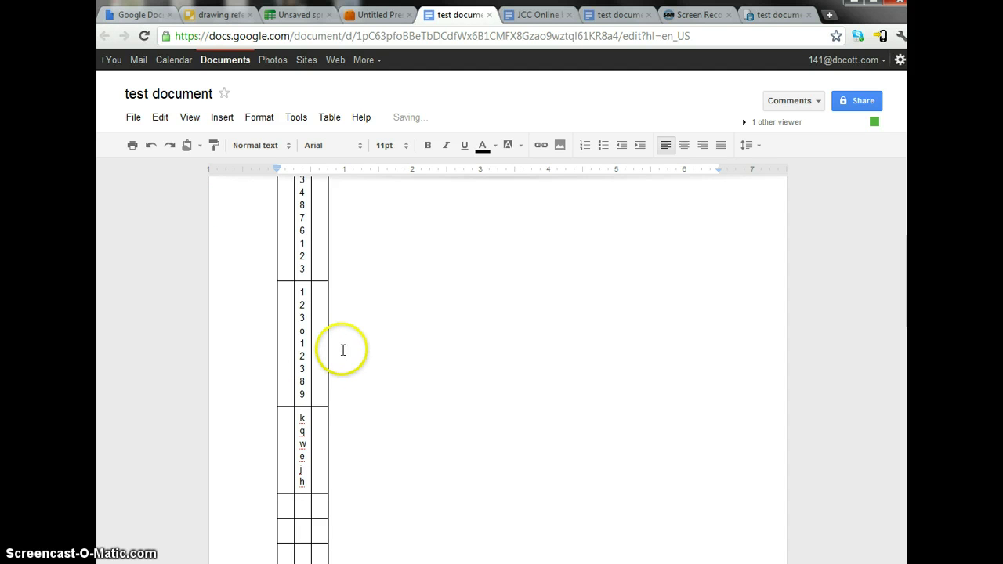
# - Widen the table's third, middle and first columns so values fit on one line
pyautogui.click(328, 264)
pyautogui.moveTo(328, 264); pyautogui.dragTo(597, 278)
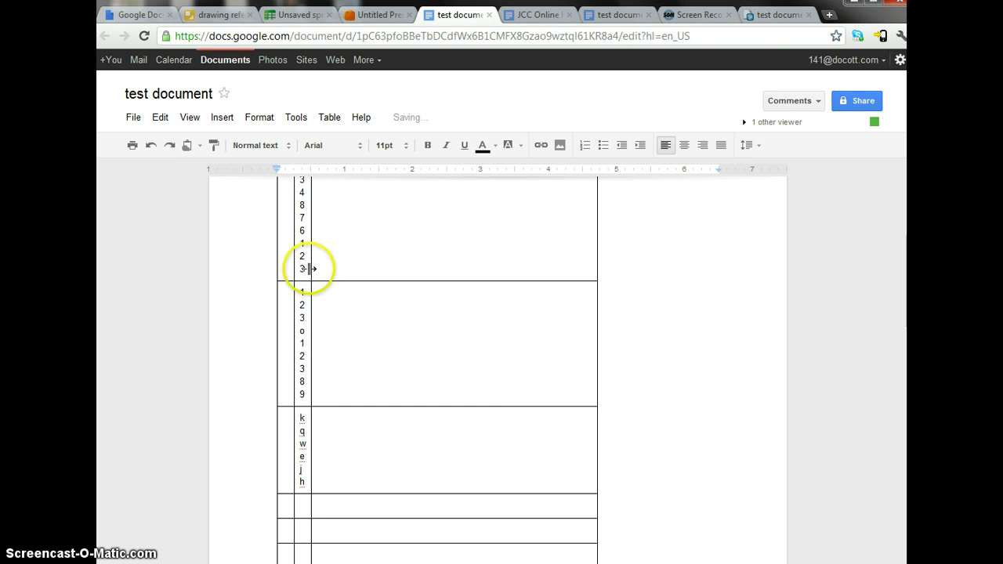
pyautogui.moveTo(311, 268); pyautogui.dragTo(484, 275)
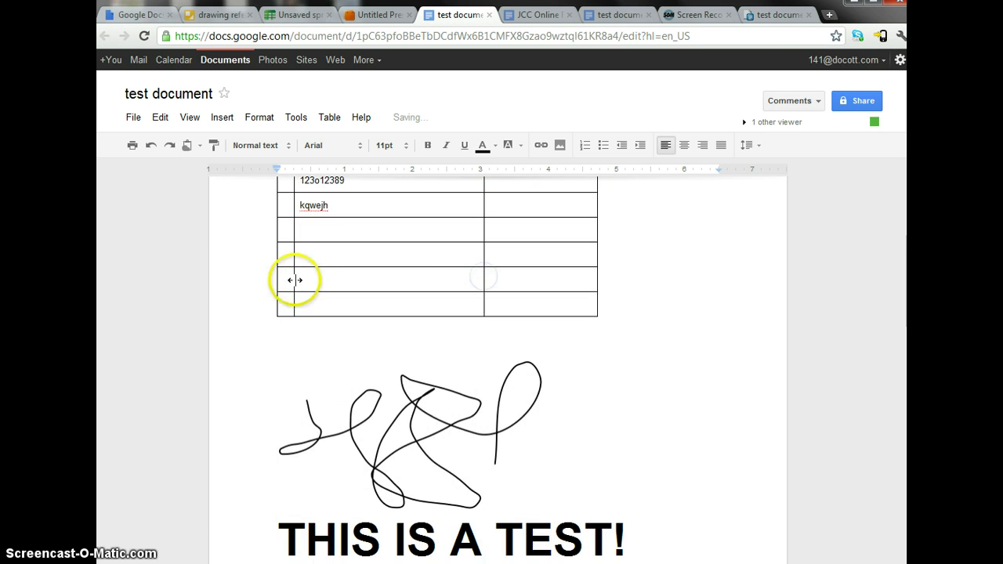
pyautogui.scroll(3, 314, 307)
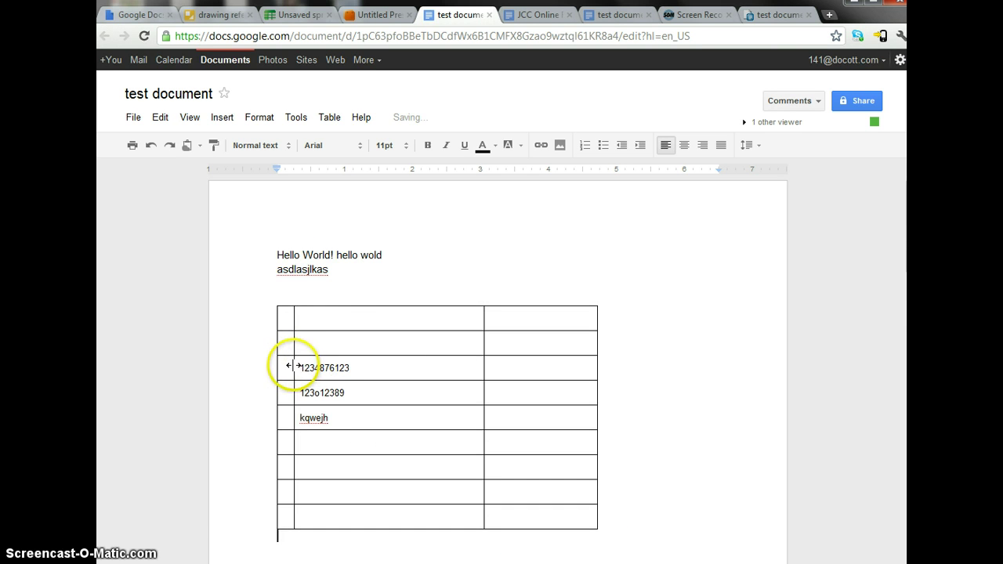
pyautogui.moveTo(294, 366); pyautogui.dragTo(351, 364)
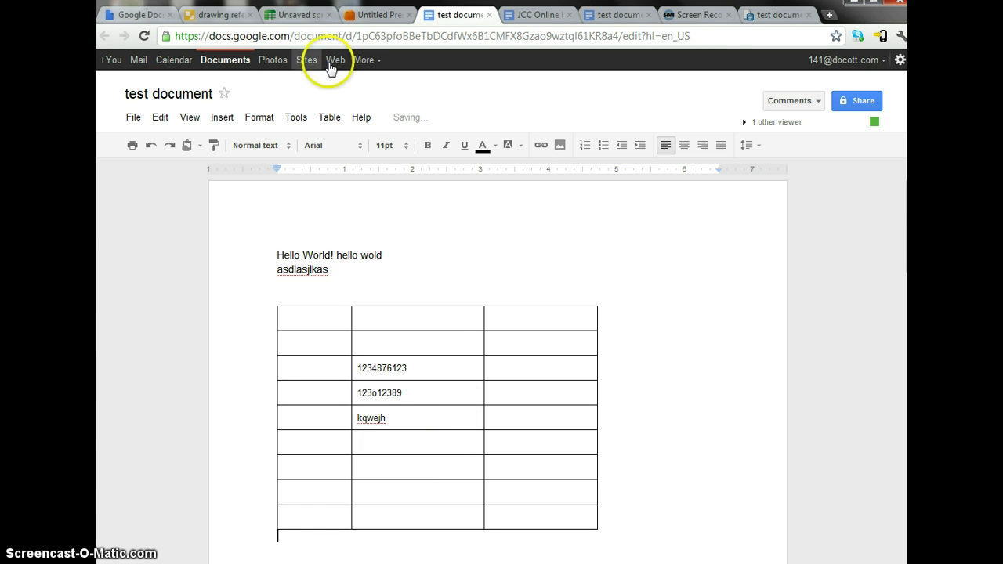
pyautogui.click(302, 15)
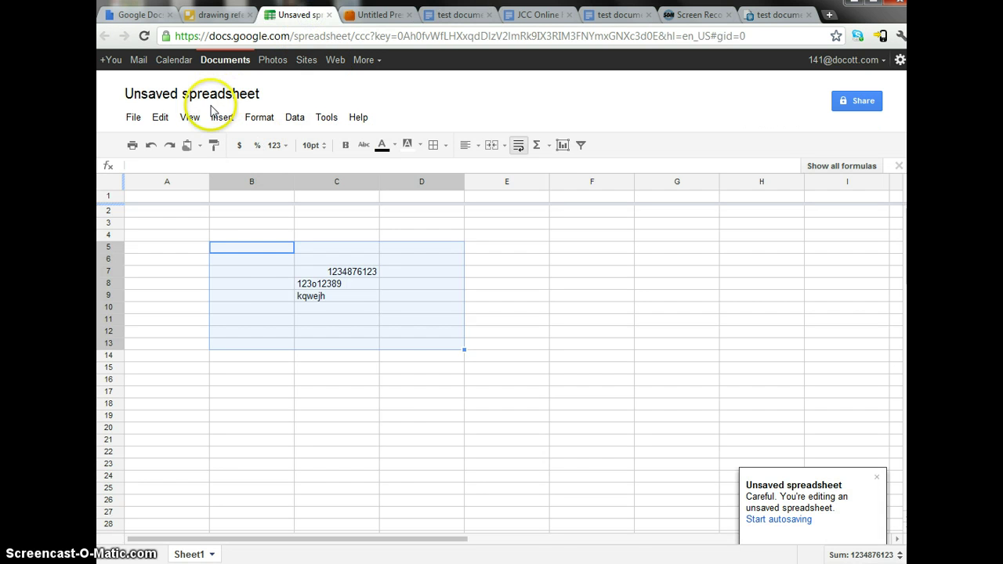
# - Look over the test document, the untitled presentation and the drawing reference, then return to the document
pyautogui.click(461, 15)
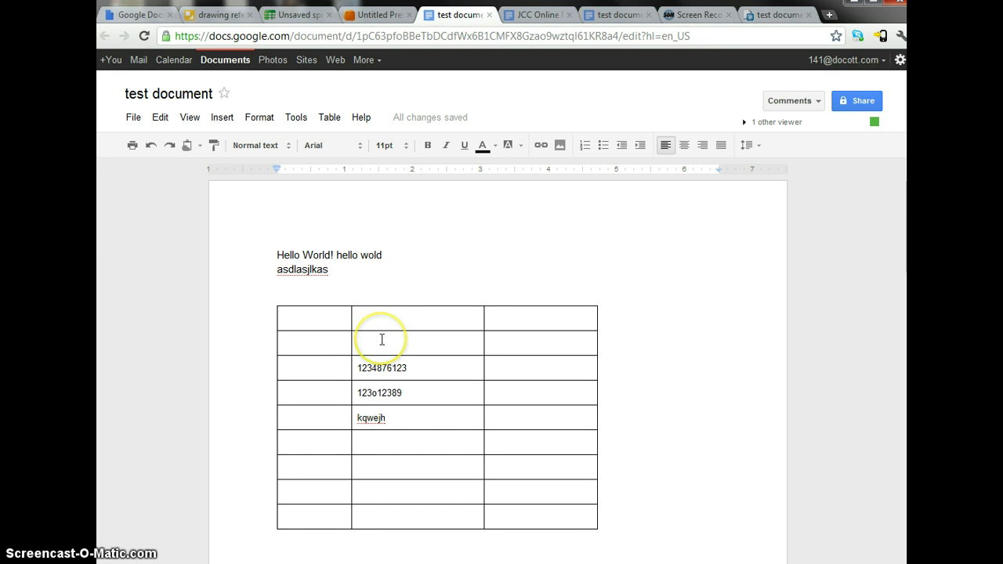
pyautogui.scroll(-3, 341, 331)
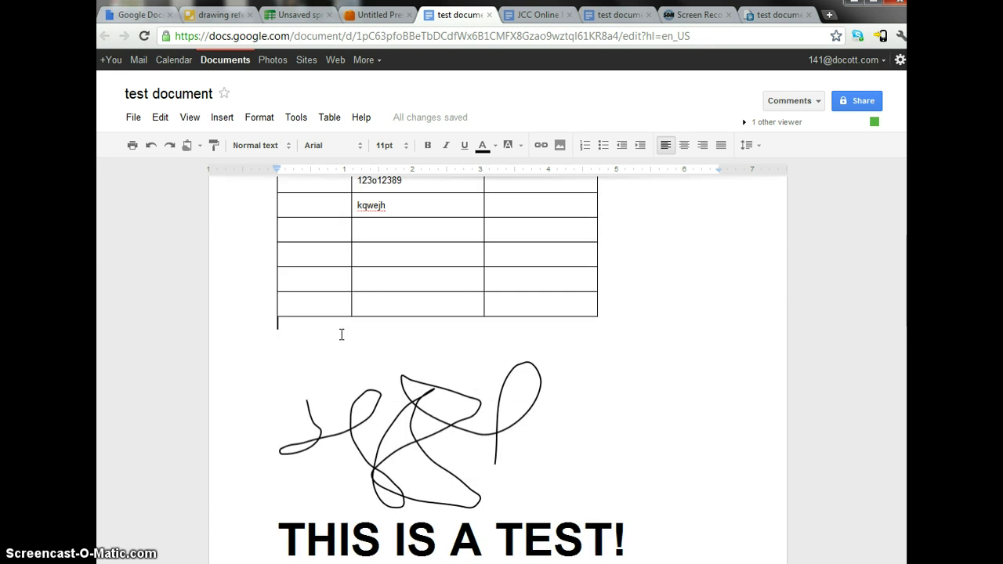
pyautogui.scroll(3, 342, 334)
pyautogui.scroll(-5, 342, 335)
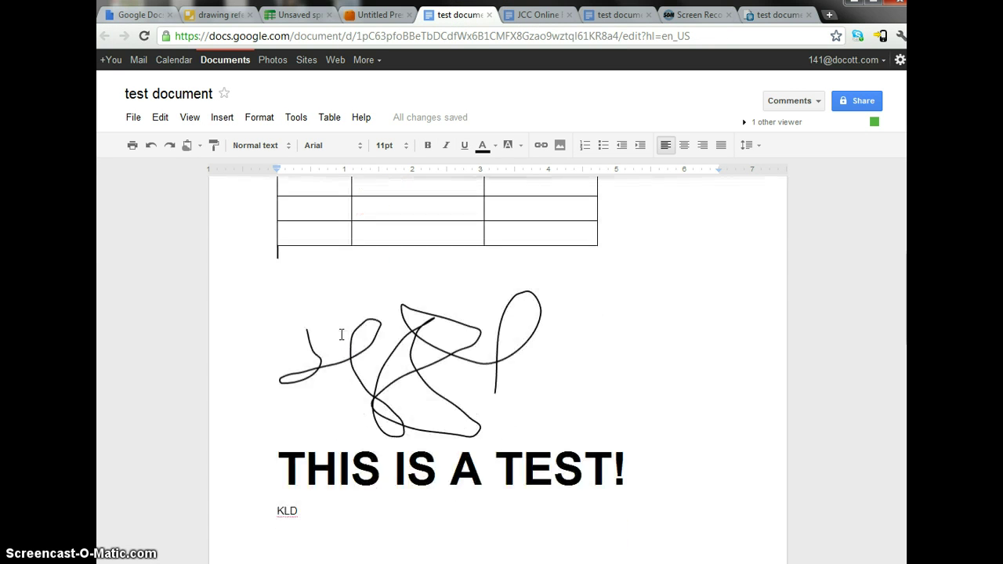
pyautogui.click(377, 16)
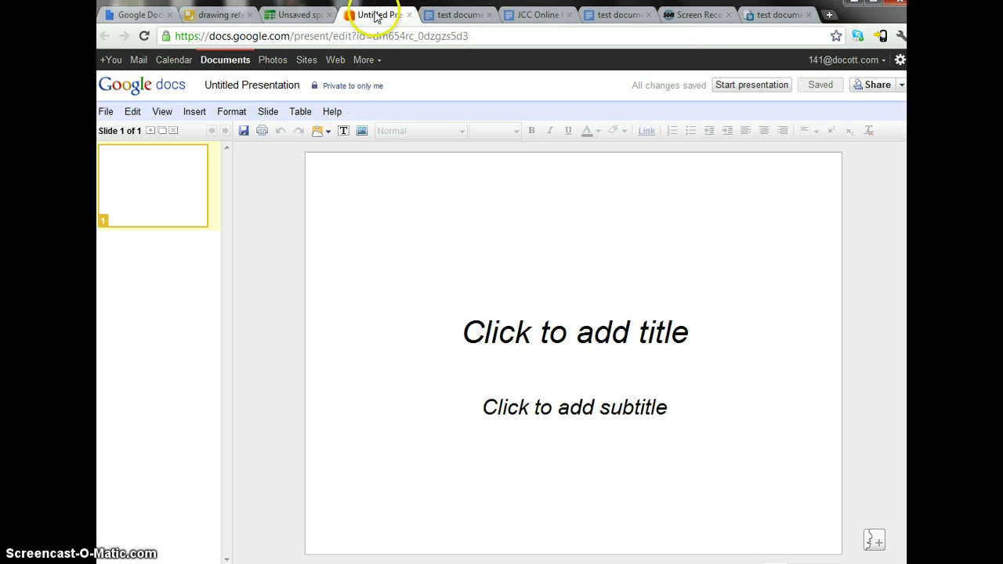
pyautogui.click(218, 15)
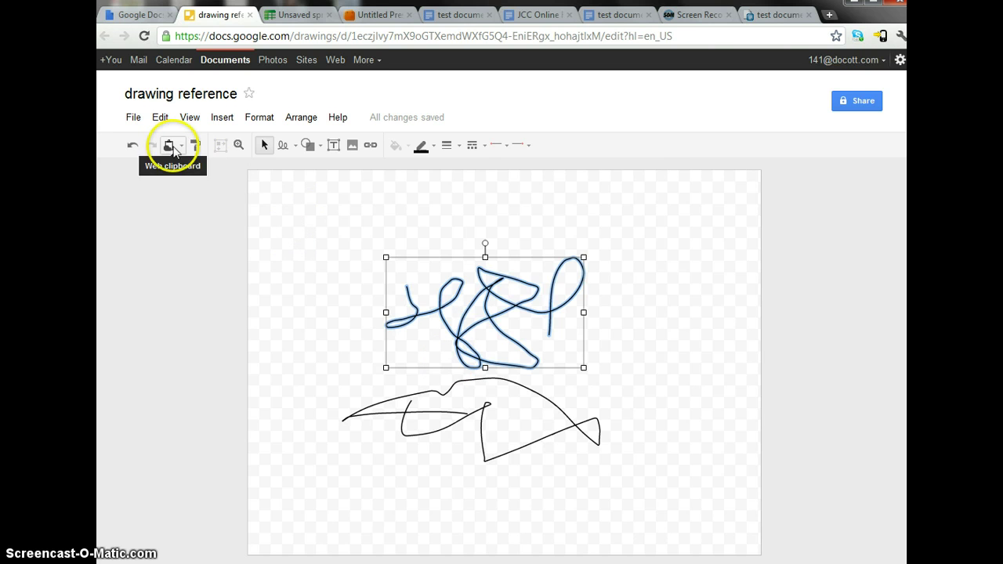
pyautogui.click(474, 15)
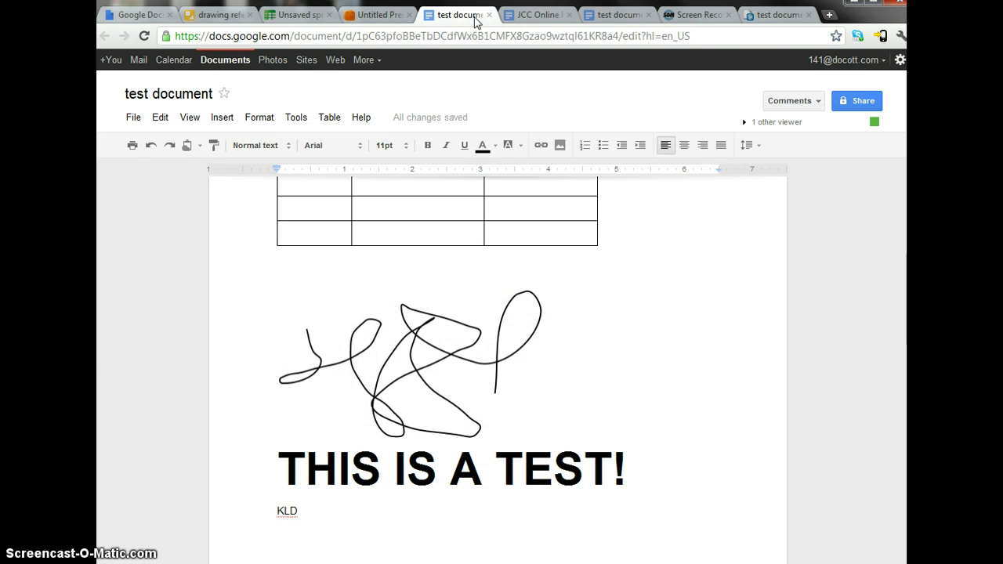
# - Deselect the scribble in the drawing reference, check the presentation and source spreadsheet, and return to the test document
pyautogui.click(463, 365)
pyautogui.click(232, 15)
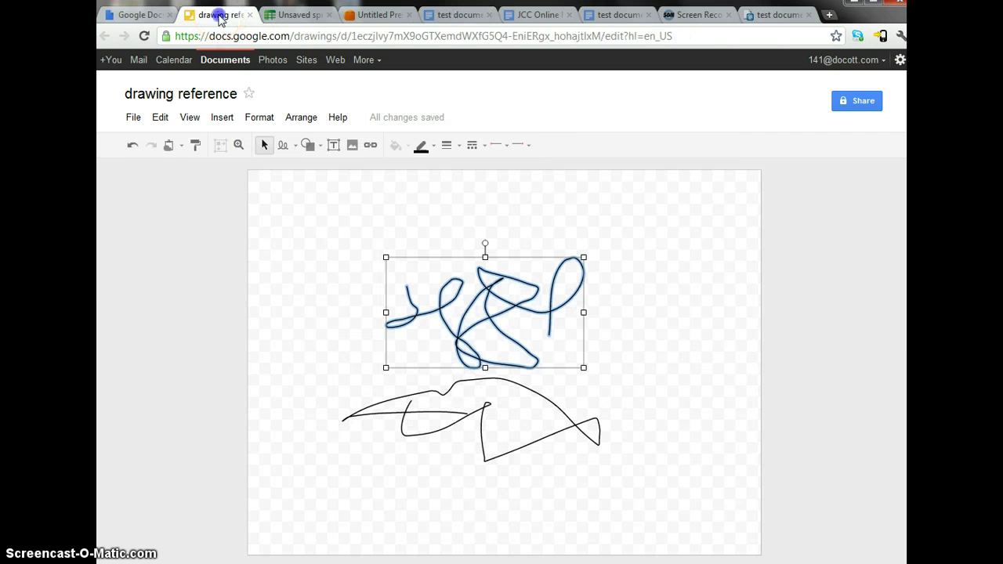
pyautogui.click(384, 498)
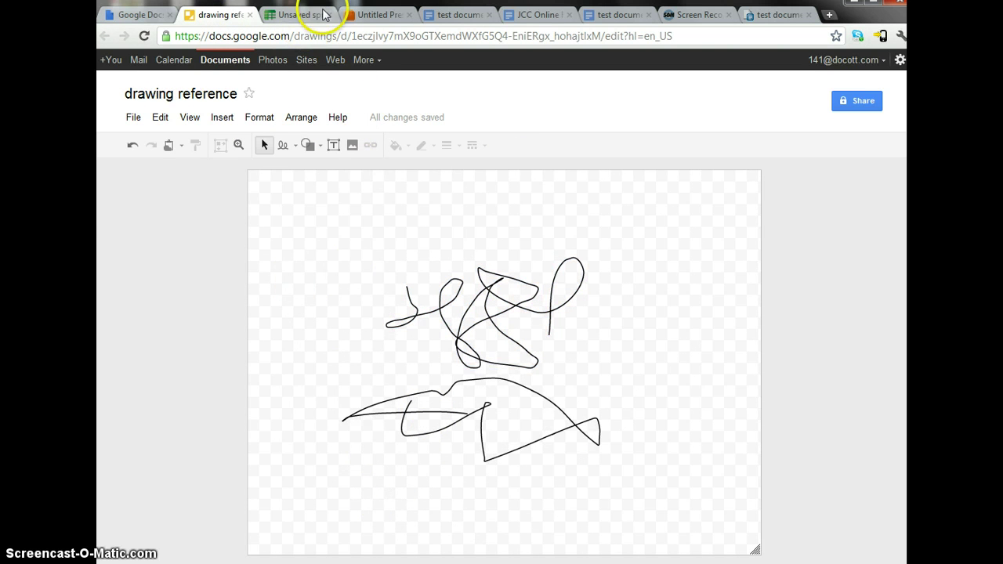
pyautogui.click(373, 16)
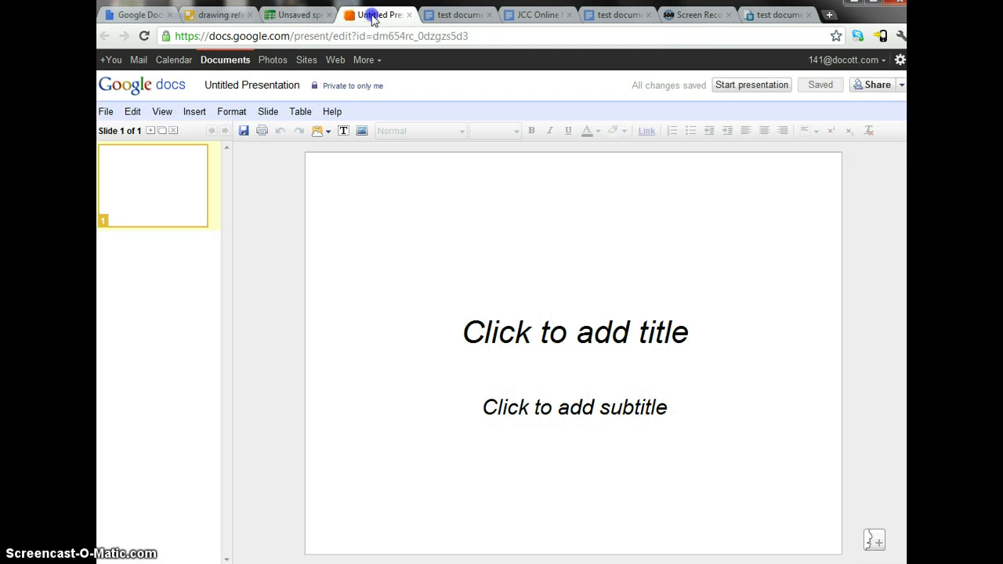
pyautogui.click(300, 16)
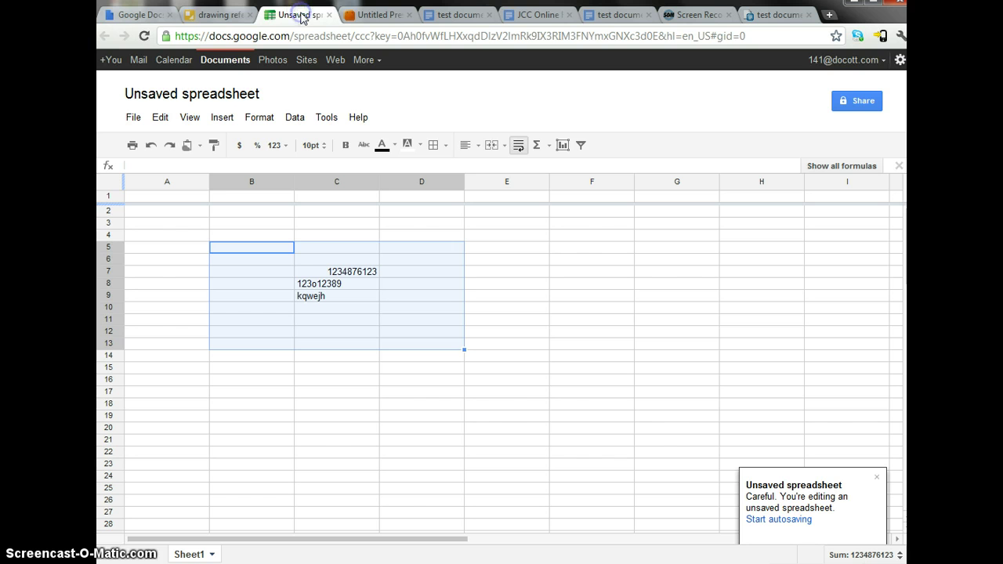
pyautogui.click(220, 16)
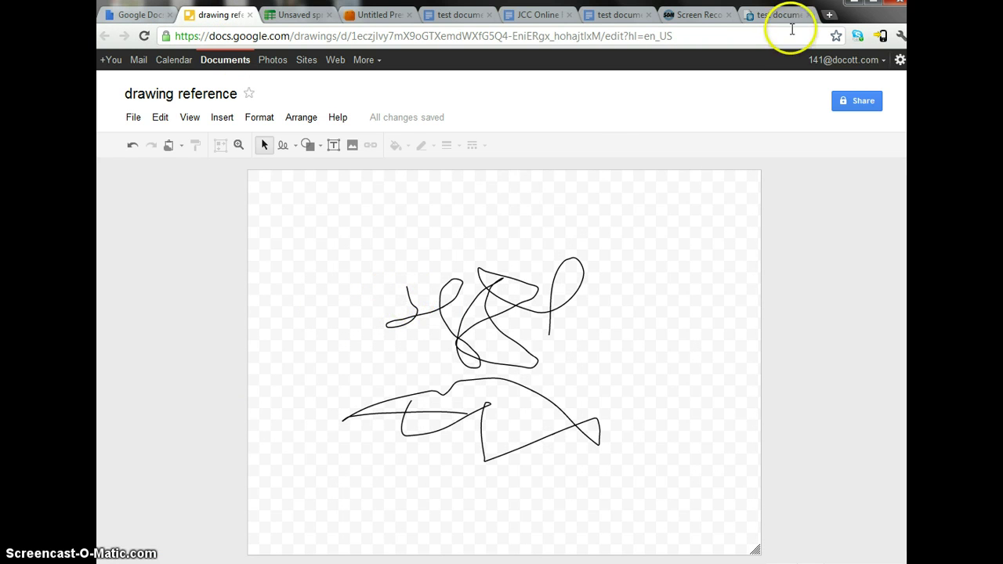
pyautogui.click(443, 15)
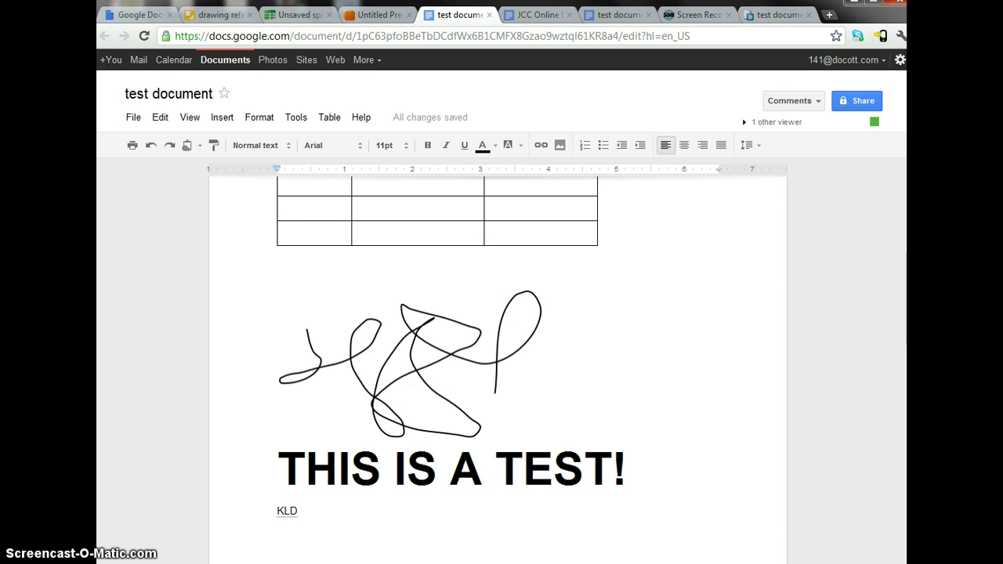
# - Reload the published test document page to show its latest edits
pyautogui.click(772, 15)
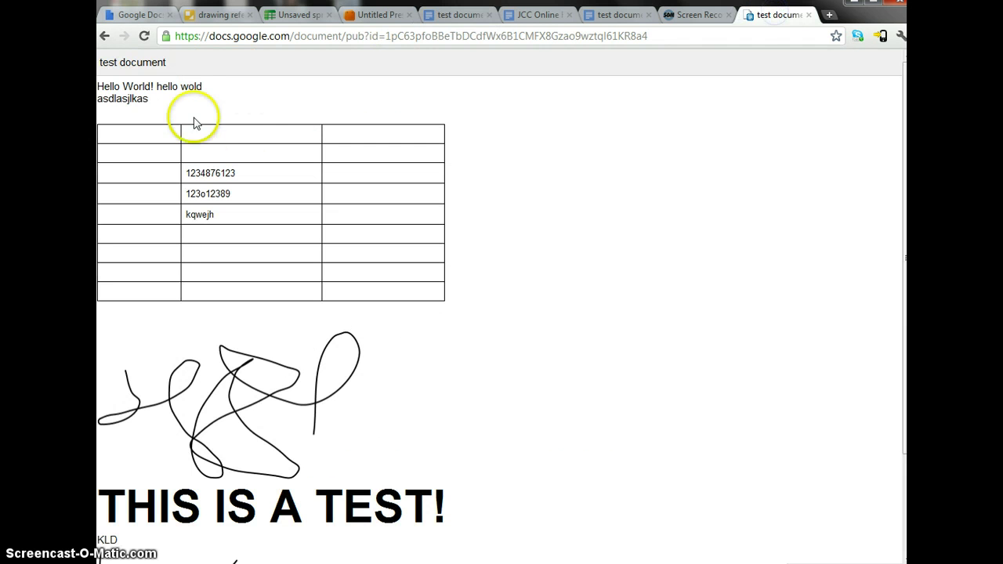
pyautogui.click(143, 36)
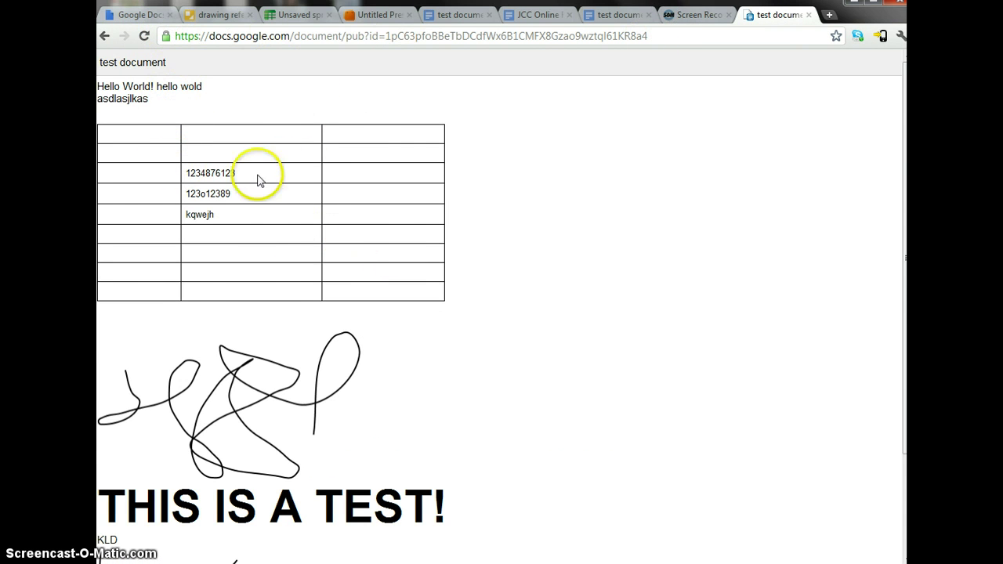
pyautogui.scroll(-3, 262, 228)
# - Try dragging the upper scribble and selecting 'EST' on the published page, then clear the selection
pyautogui.moveTo(268, 296)
pyautogui.mouseDown()
pyautogui.moveTo(269, 437)
pyautogui.moveTo(240, 276)
pyautogui.moveTo(233, 386)
pyautogui.mouseUp()
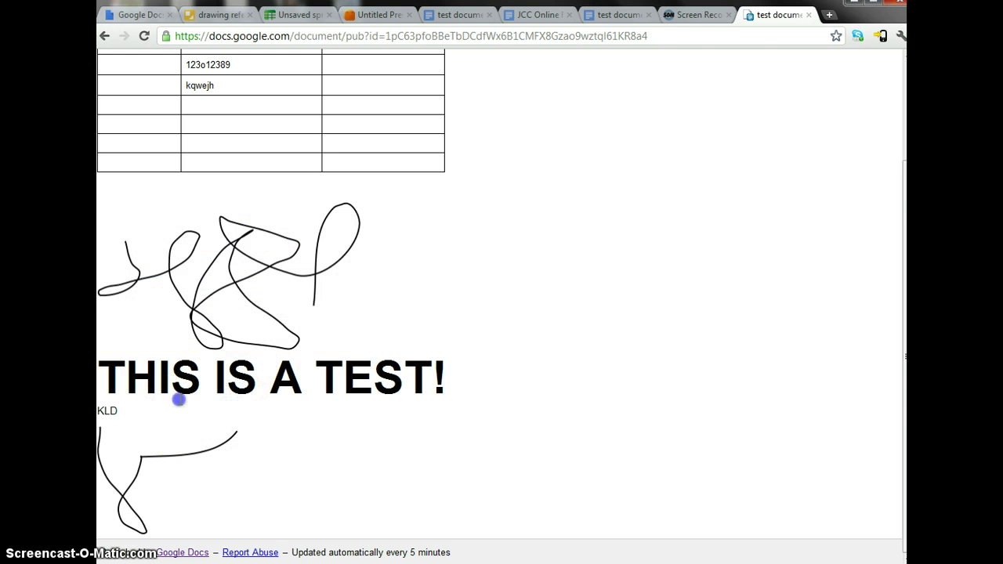
pyautogui.click(146, 464)
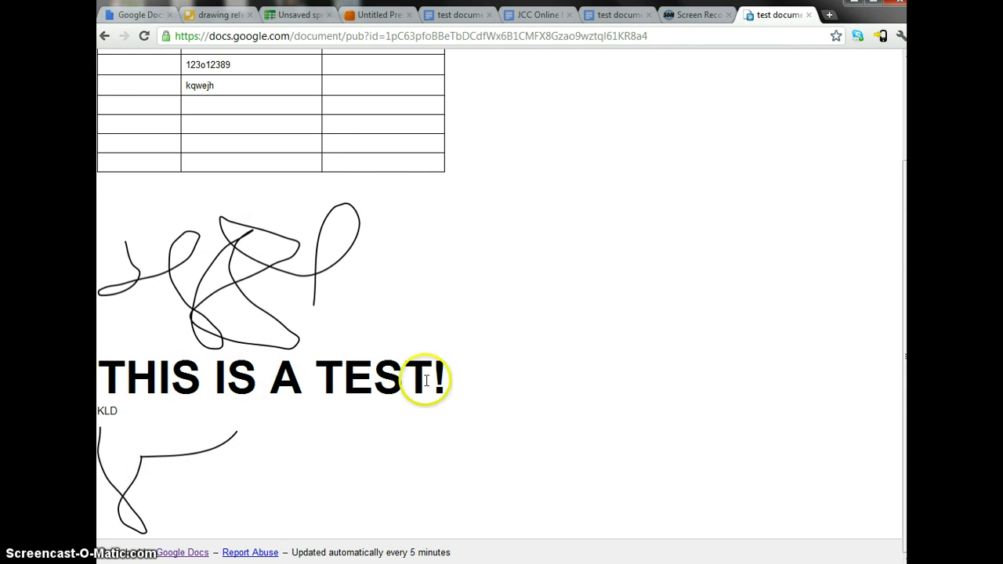
pyautogui.moveTo(426, 381); pyautogui.dragTo(353, 379)
pyautogui.scroll(3, 289, 370)
pyautogui.click(283, 205)
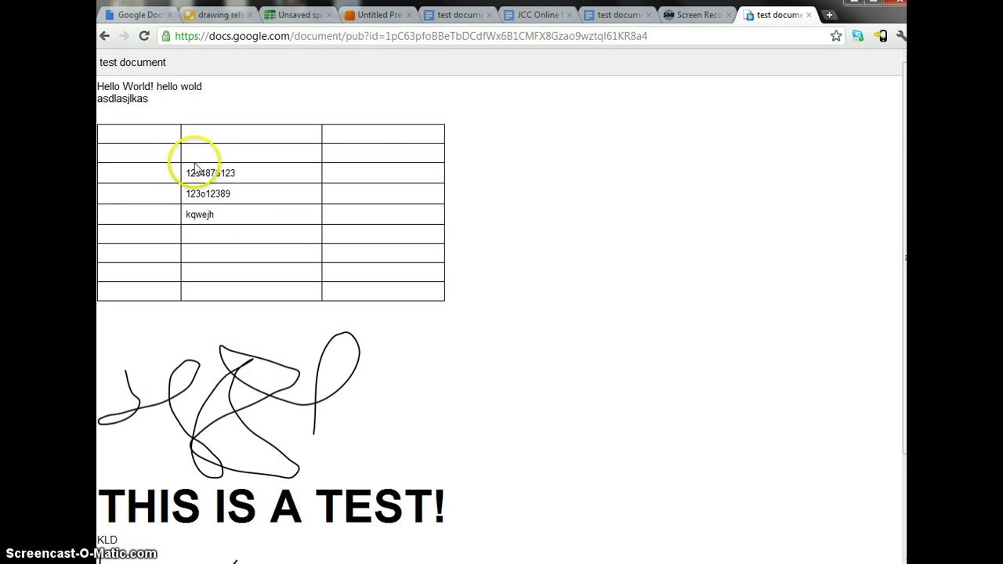
# - Return to the test document editor at the top of page 1
pyautogui.click(465, 17)
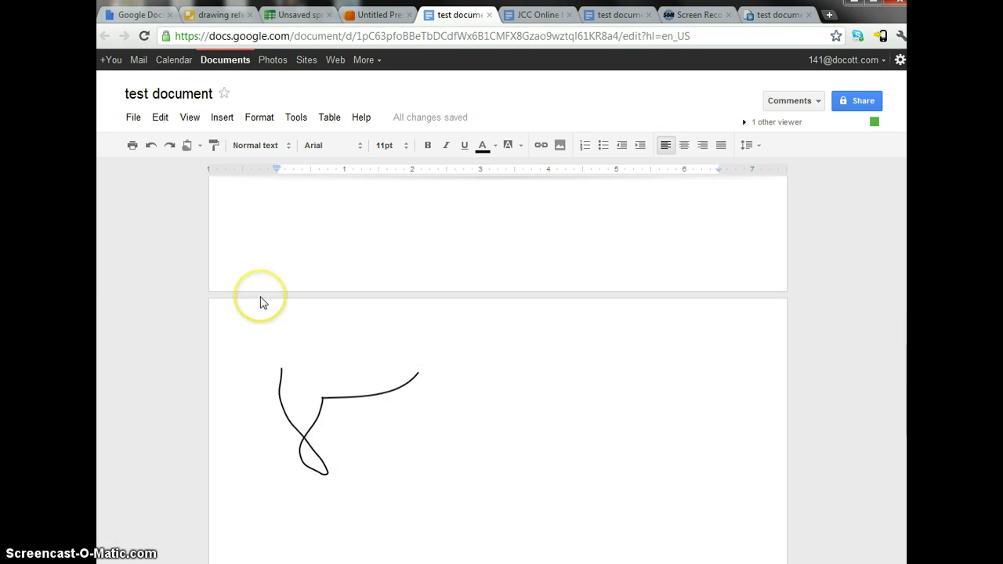
pyautogui.scroll(10, 263, 303)
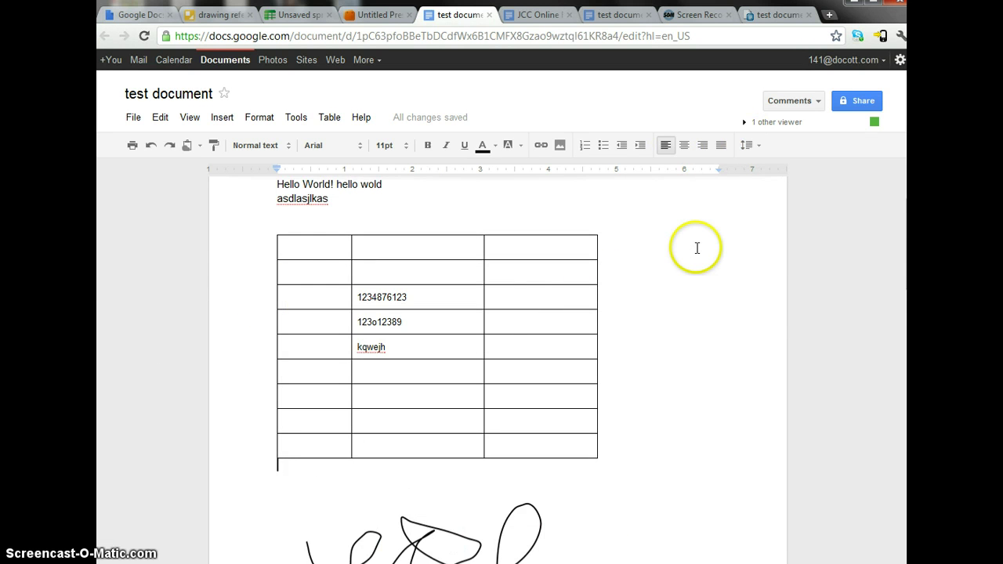
pyautogui.scroll(1, 697, 248)
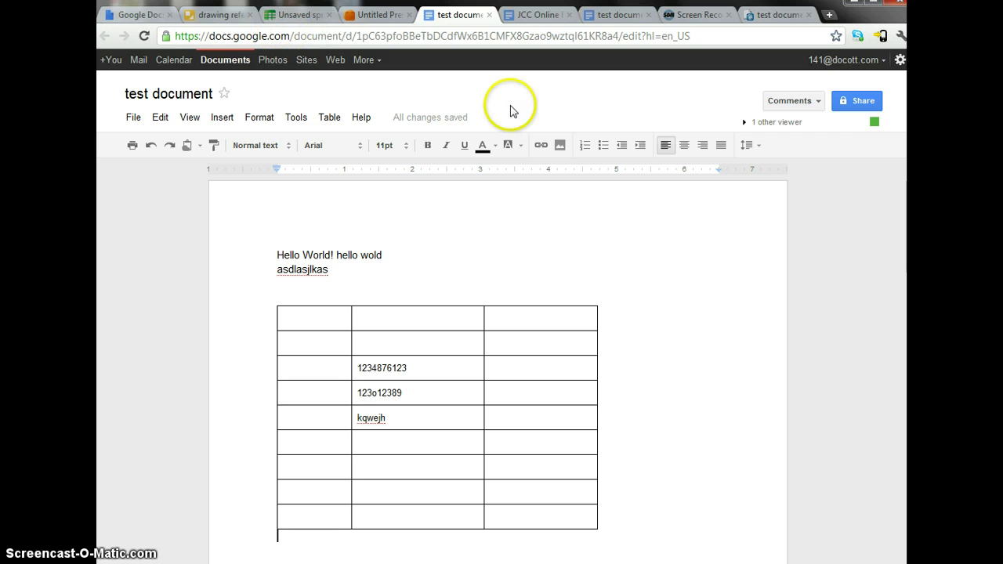